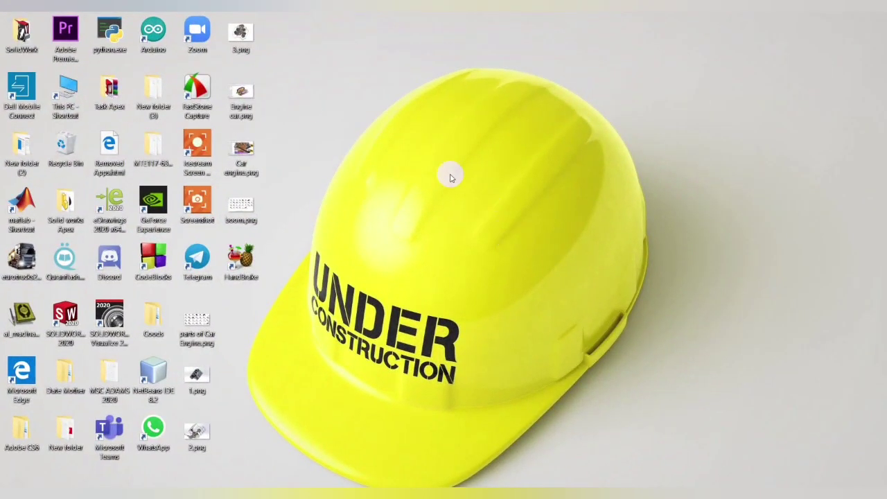
# Preview the engine reference images boom.png, Car engine.png and Engine car.png on the desktop.
pyautogui.doubleClick(249, 214)
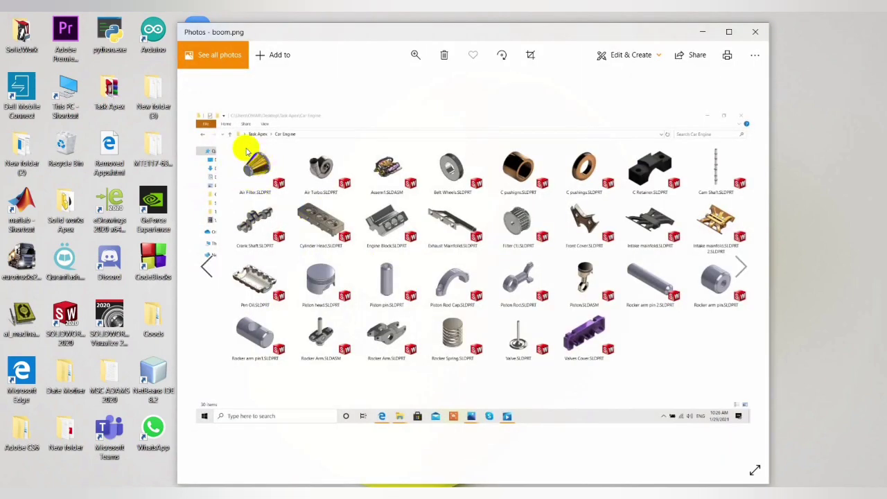
pyautogui.click(759, 35)
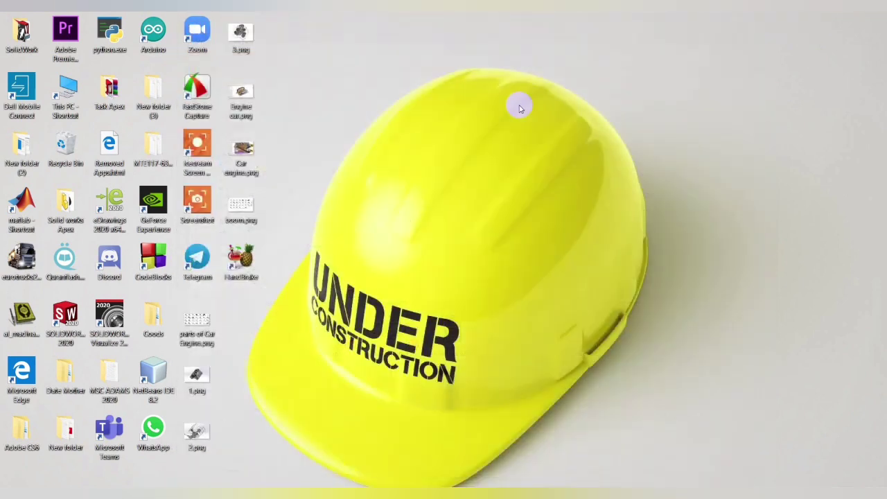
pyautogui.rightClick(520, 102)
pyautogui.click(532, 139)
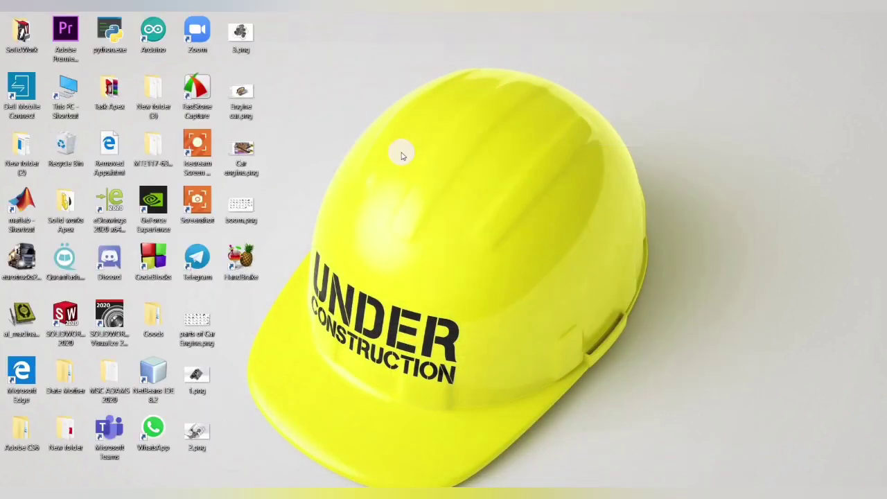
pyautogui.doubleClick(239, 147)
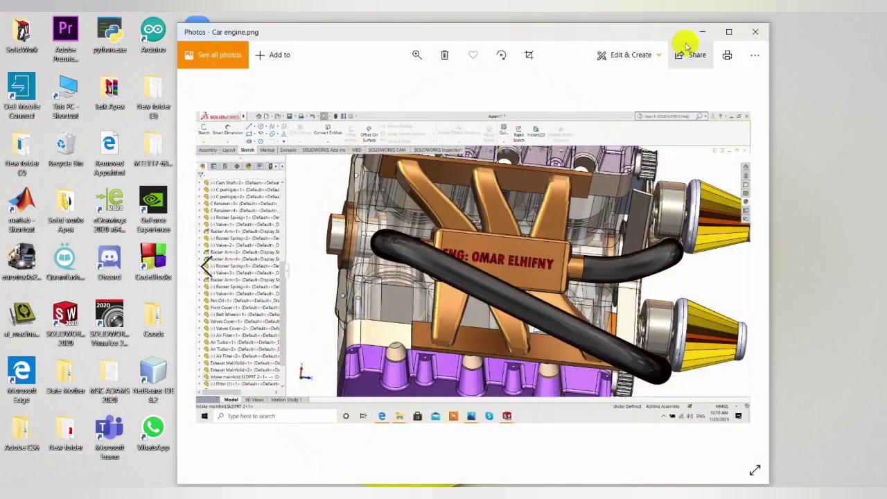
pyautogui.click(757, 31)
pyautogui.doubleClick(244, 95)
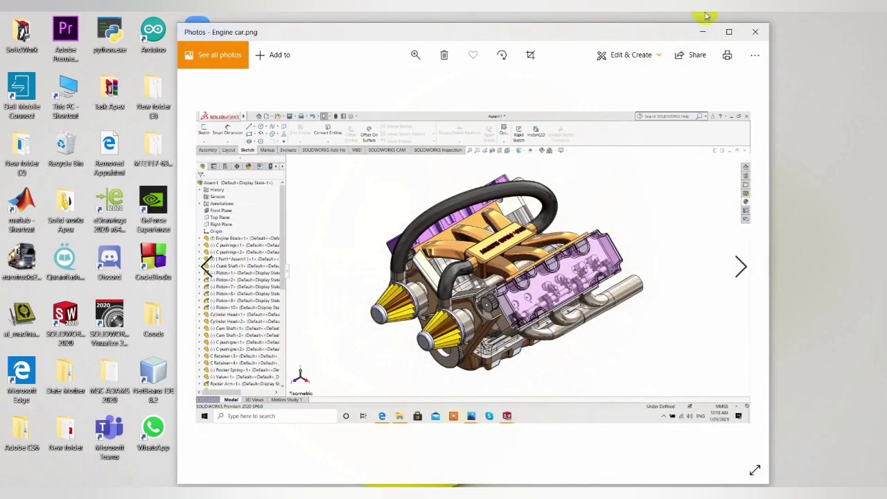
pyautogui.click(755, 32)
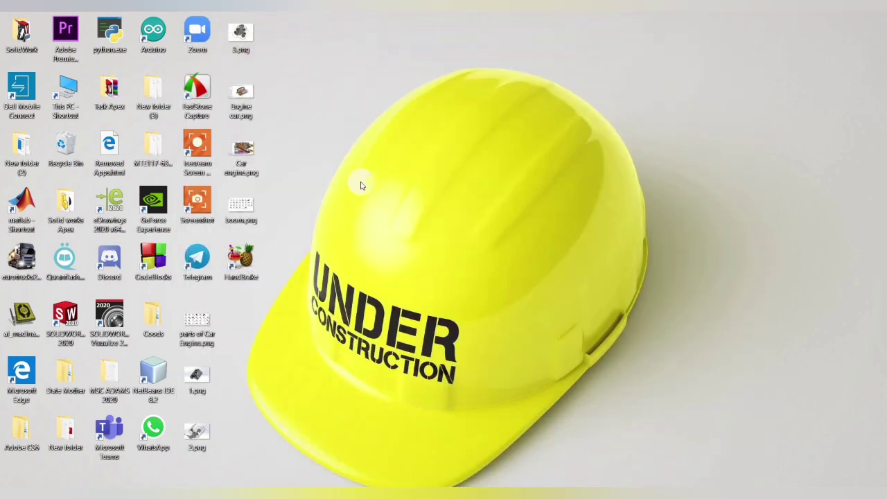
pyautogui.doubleClick(251, 165)
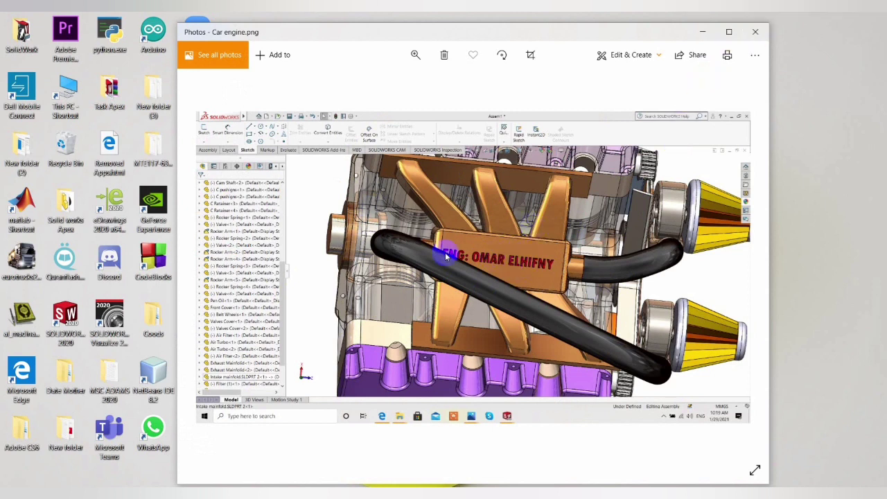
pyautogui.click(755, 31)
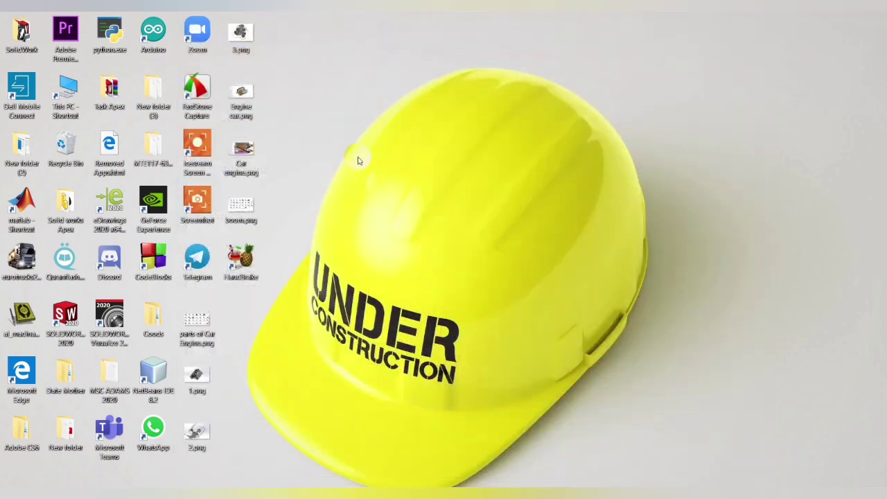
pyautogui.rightClick(359, 159)
pyautogui.click(386, 192)
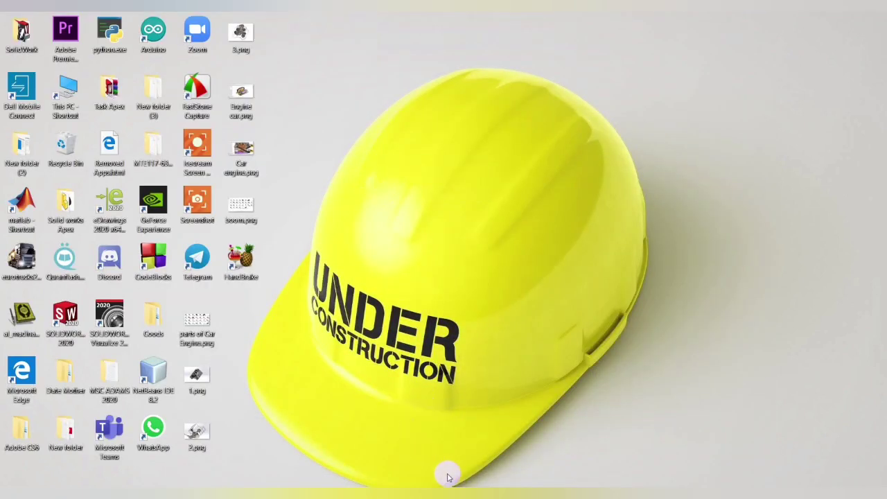
# Draw a vertical centreline upward from the origin on the Front Plane.
pyautogui.click(499, 444)
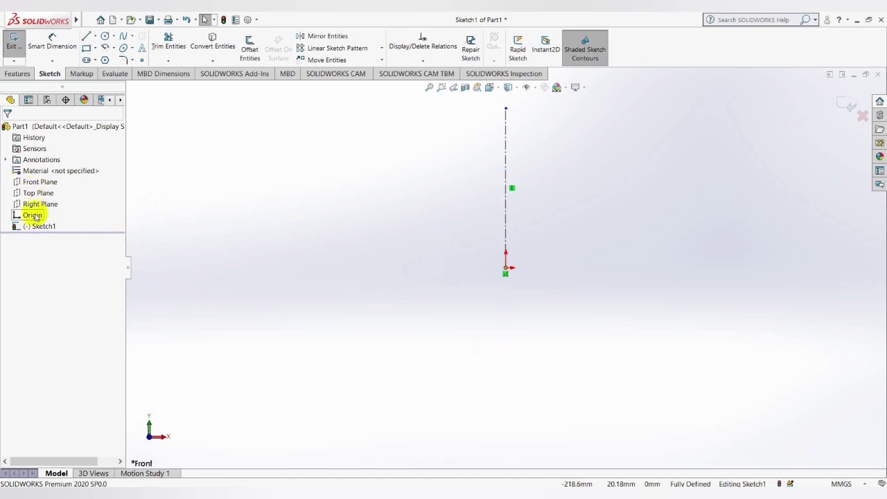
pyautogui.rightClick(38, 181)
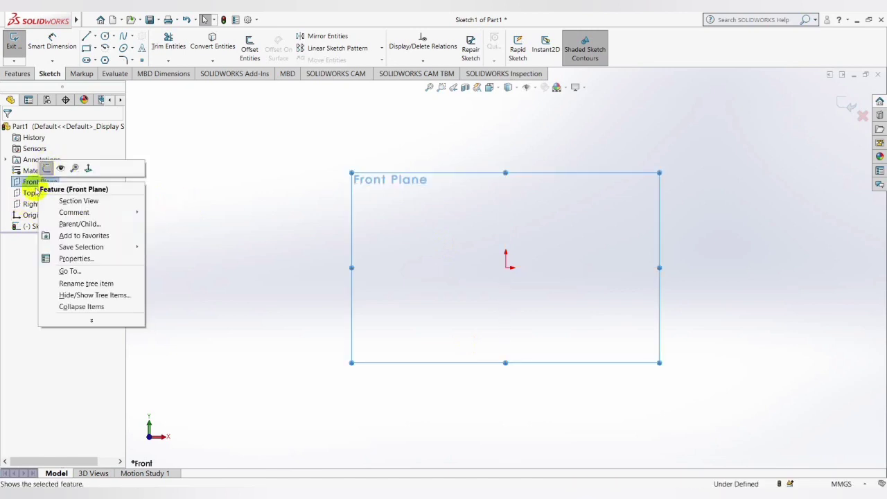
pyautogui.click(95, 40)
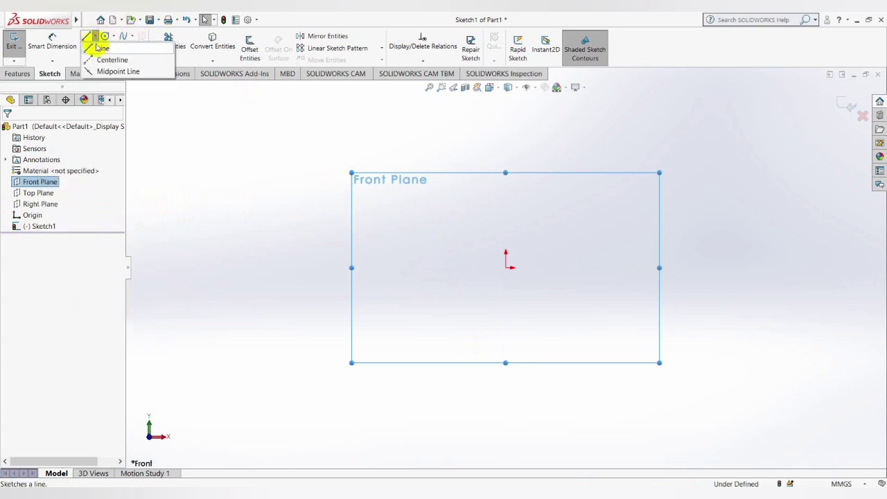
pyautogui.click(103, 60)
pyautogui.click(507, 267)
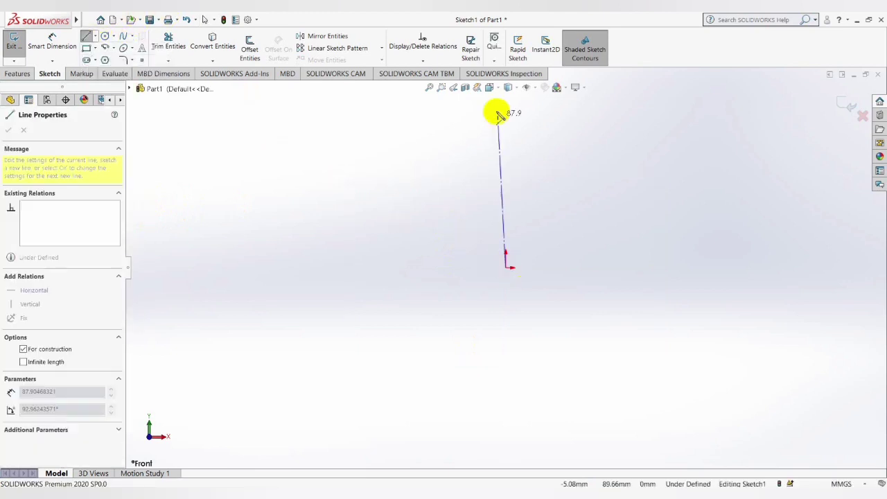
pyautogui.click(506, 108)
pyautogui.rightClick(509, 111)
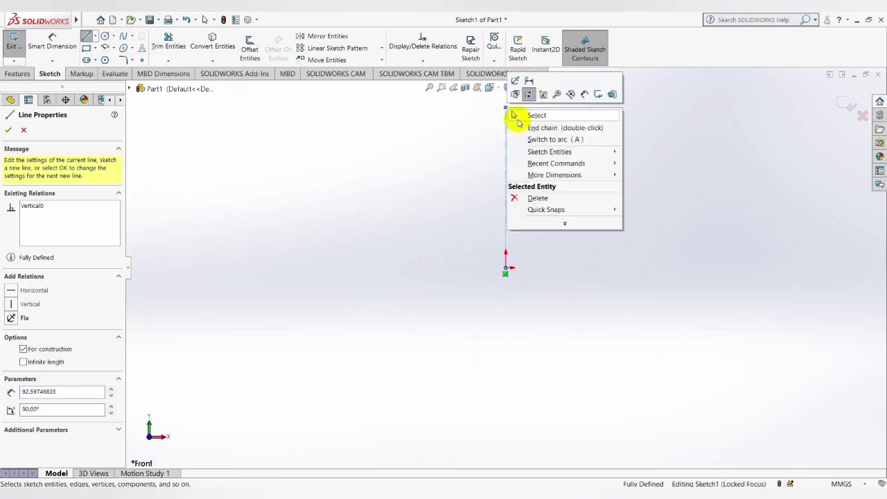
pyautogui.click(518, 115)
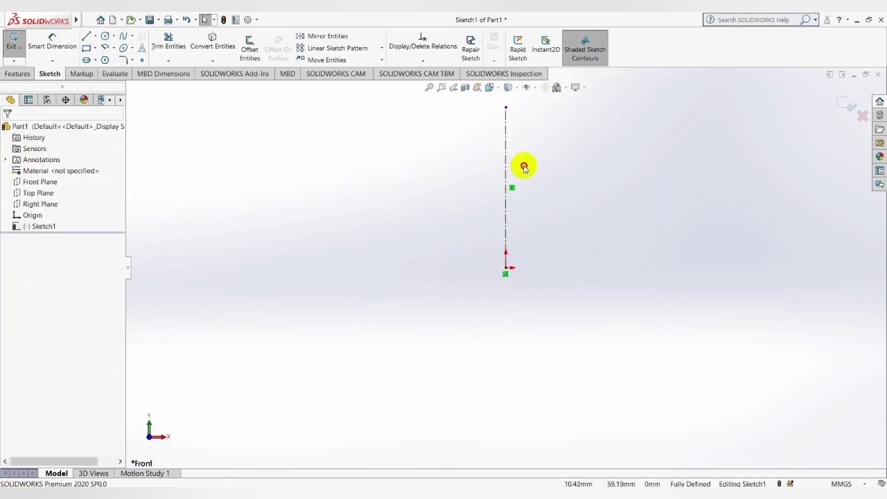
# Draw a two-segment line from the origin, bending up-left, to the centreline's top point.
pyautogui.click(87, 38)
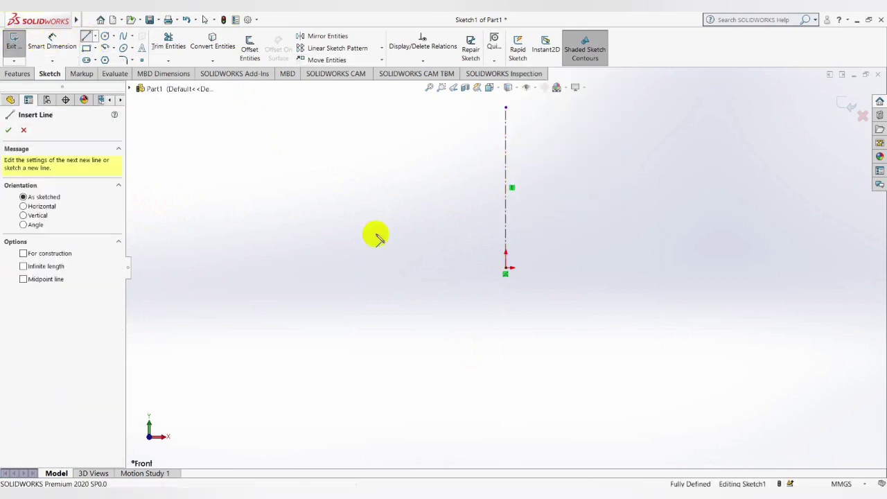
pyautogui.click(507, 269)
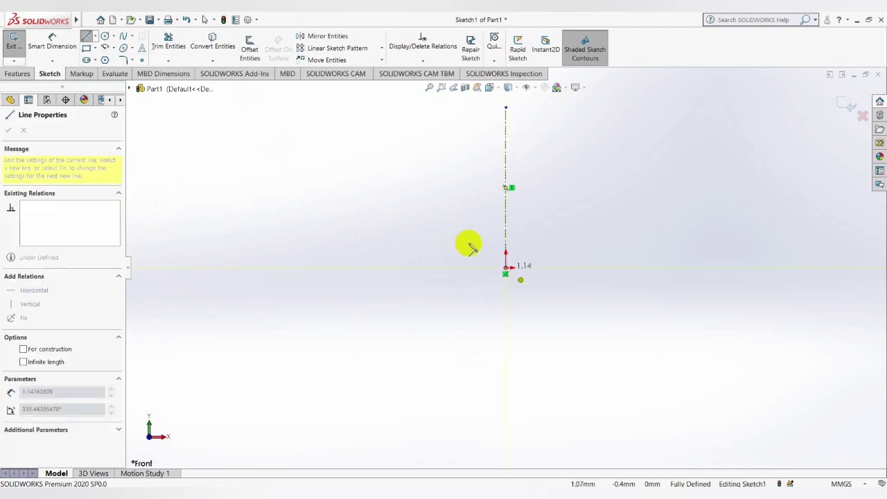
pyautogui.click(455, 158)
pyautogui.click(506, 107)
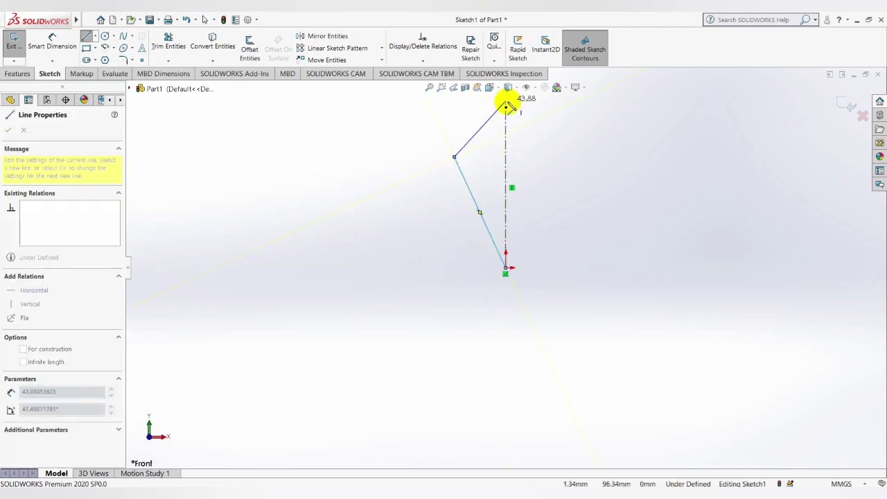
pyautogui.rightClick(506, 107)
pyautogui.click(525, 115)
pyautogui.click(61, 85)
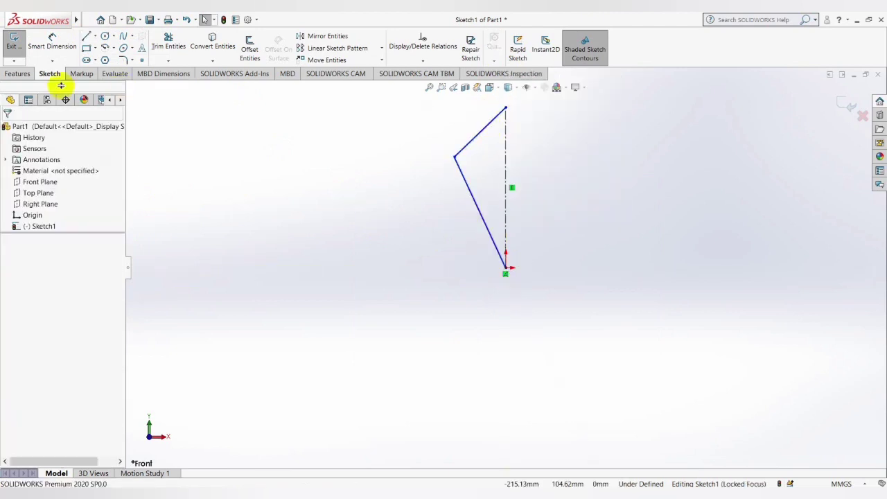
# Dimension the angle between the lower slanted line and the centreline as 10°.
pyautogui.click(52, 43)
pyautogui.click(490, 235)
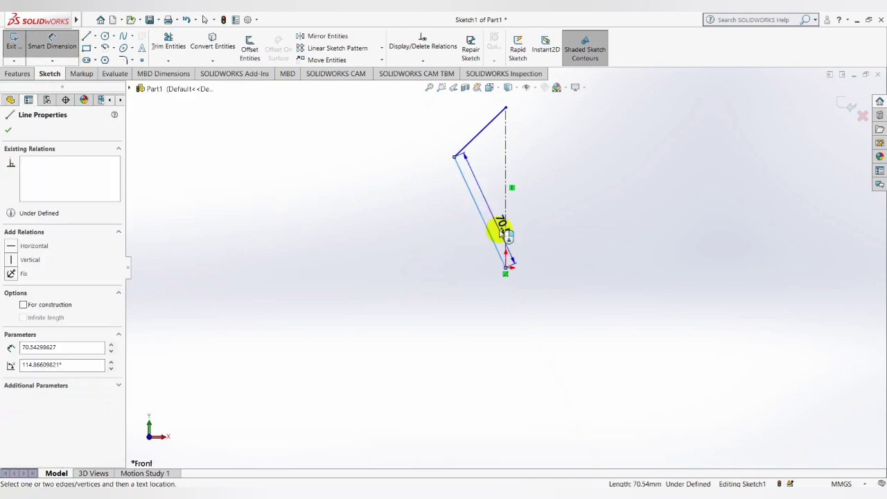
pyautogui.click(506, 232)
pyautogui.click(494, 225)
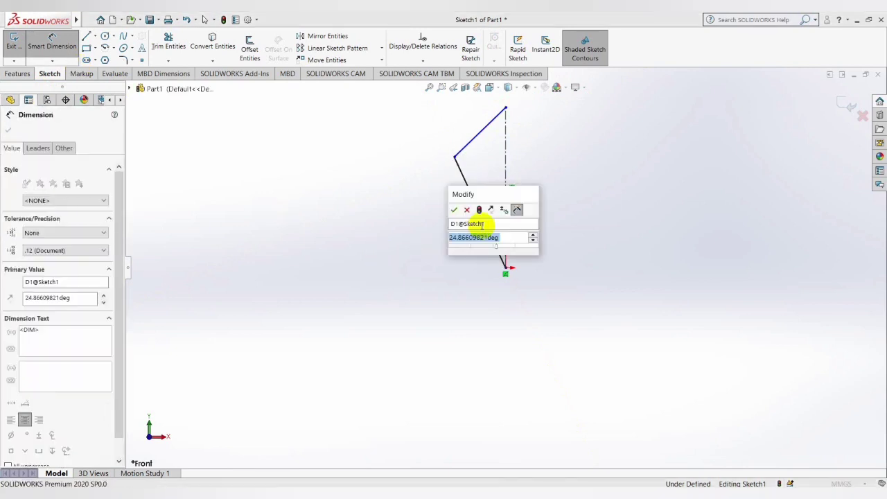
pyautogui.write('10')
pyautogui.press('Return')
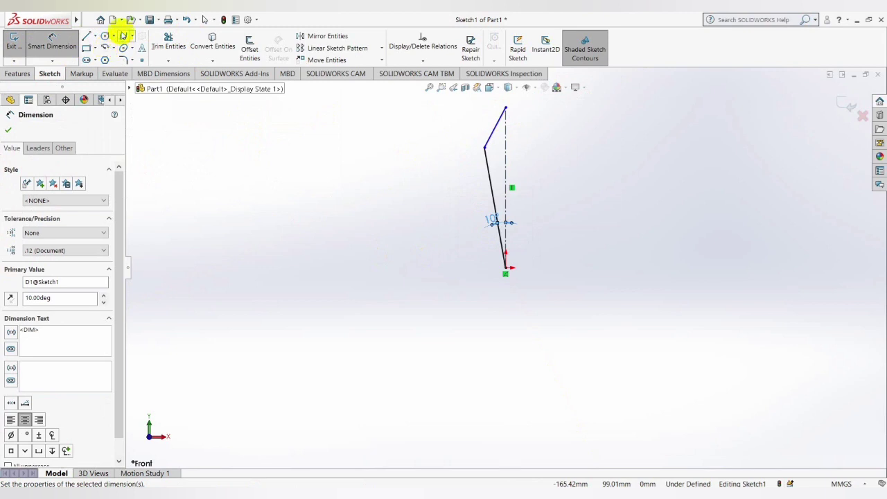
pyautogui.moveTo(42, 20)
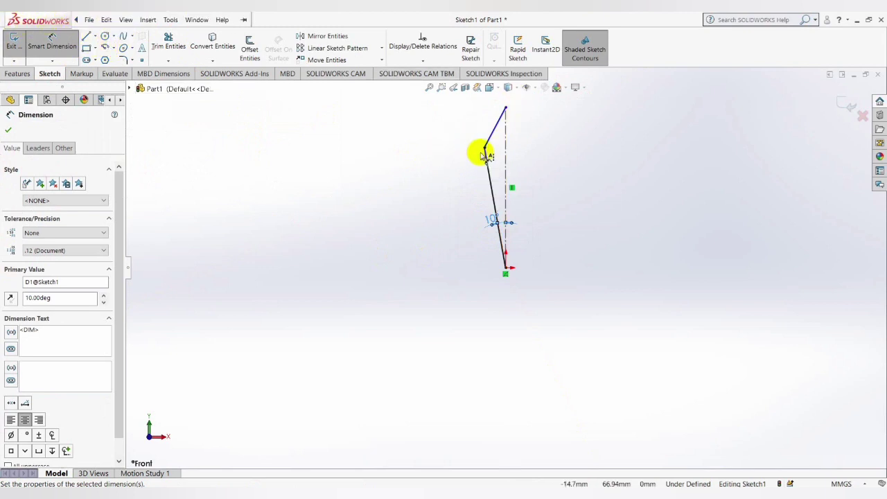
# Set the bend point's vertical height above the origin to 50 mm.
pyautogui.click(487, 149)
pyautogui.click(506, 269)
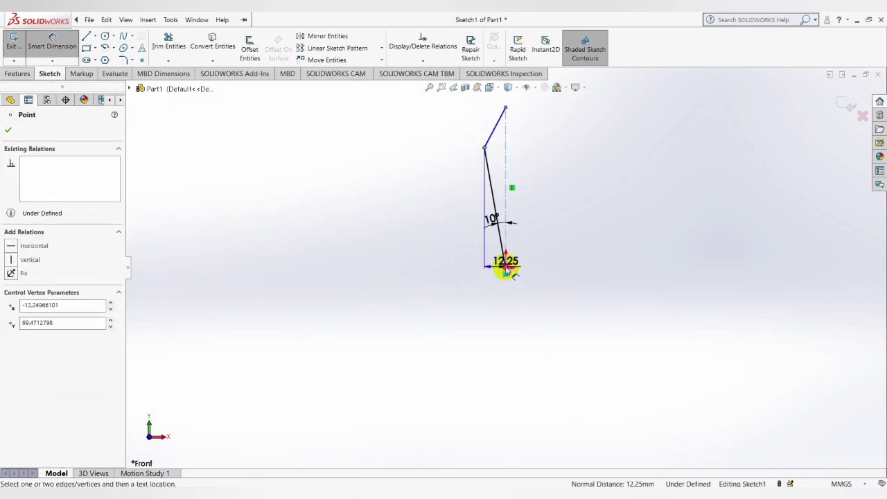
pyautogui.click(458, 220)
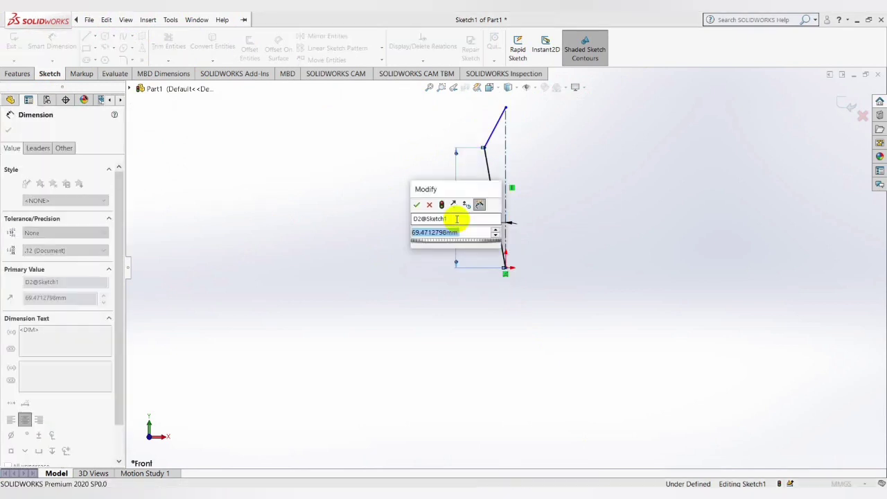
pyautogui.write('50')
pyautogui.press('Return')
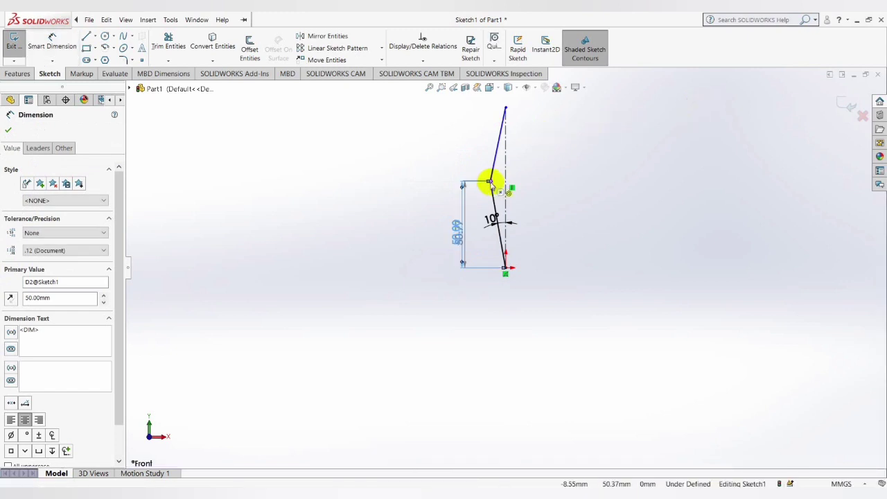
# Dimension the vertical height from the bend point to the top as 20 mm.
pyautogui.click(496, 145)
pyautogui.rightClick(432, 133)
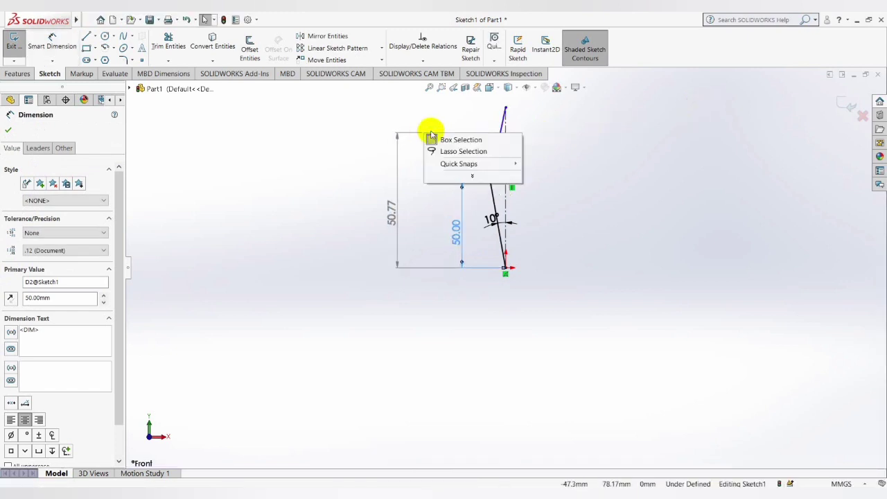
pyautogui.click(52, 42)
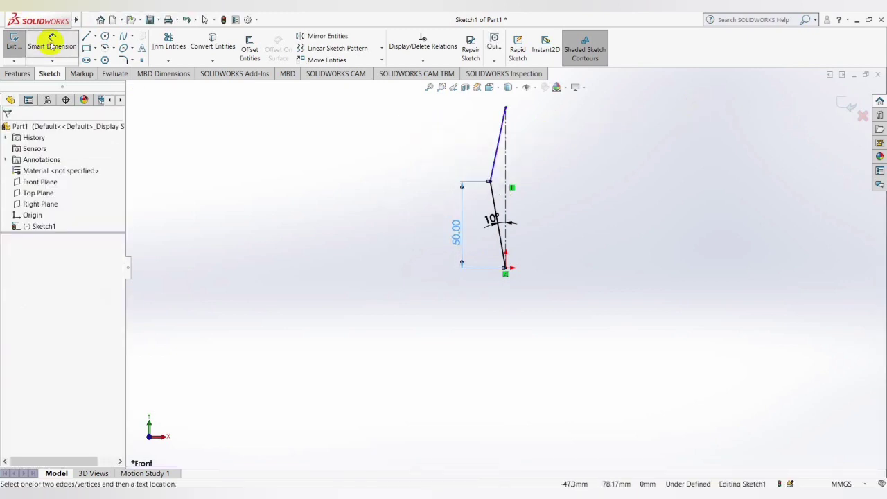
pyautogui.click(490, 182)
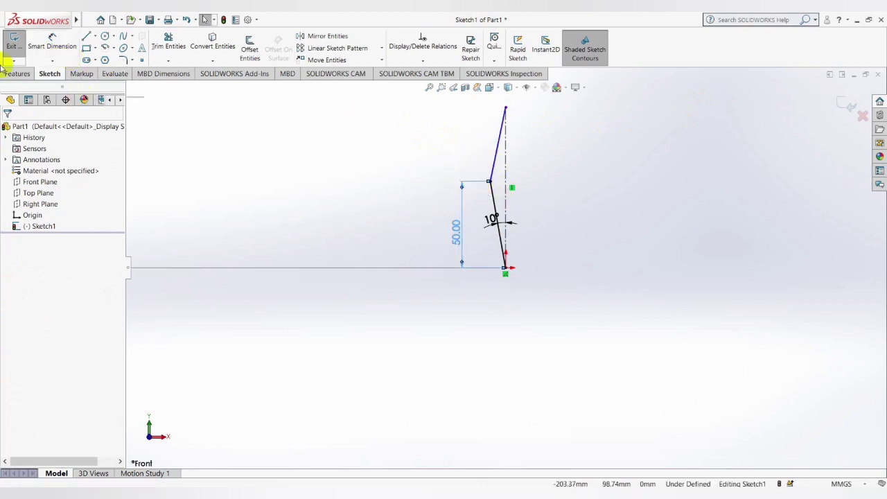
pyautogui.click(53, 39)
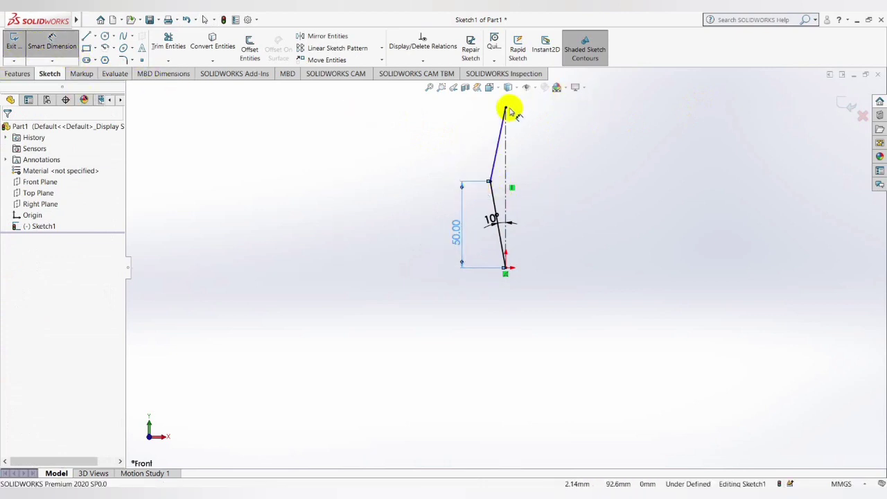
pyautogui.click(506, 109)
pyautogui.click(491, 182)
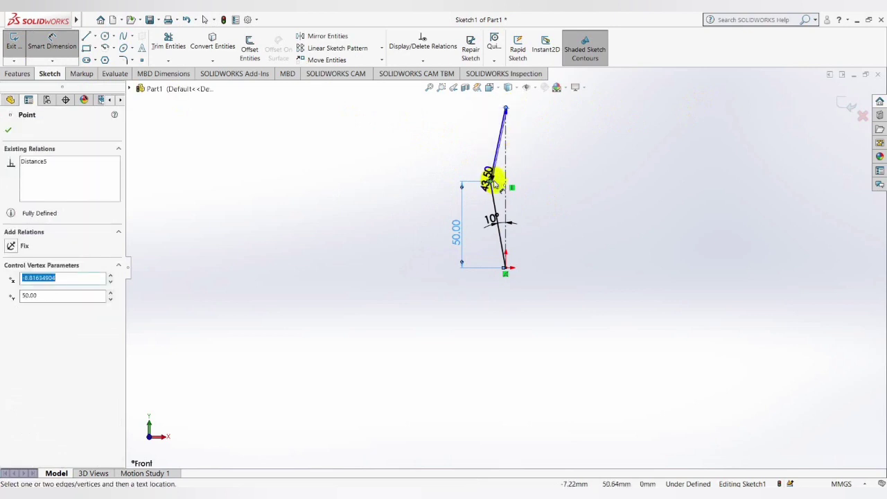
pyautogui.click(441, 137)
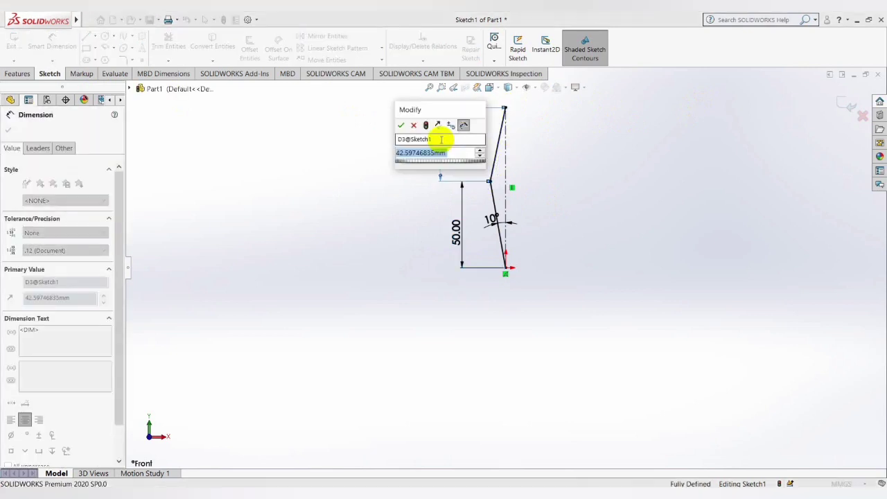
pyautogui.write('20')
pyautogui.press('Return')
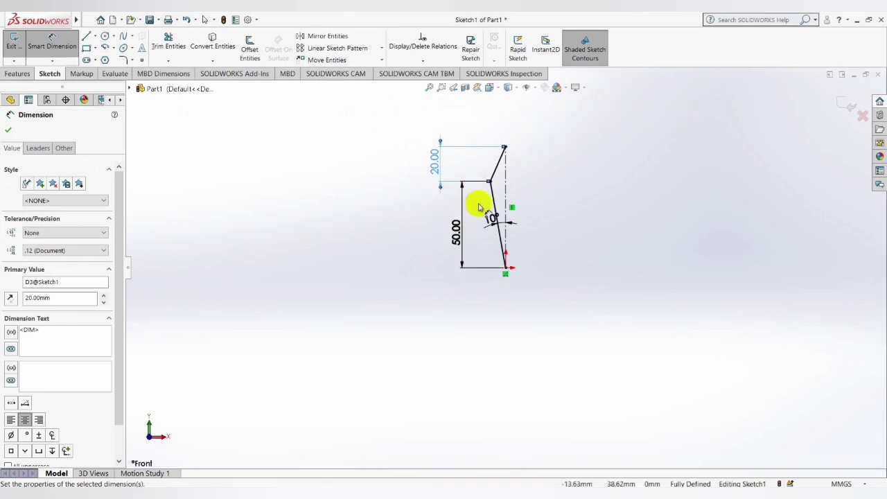
pyautogui.click(48, 61)
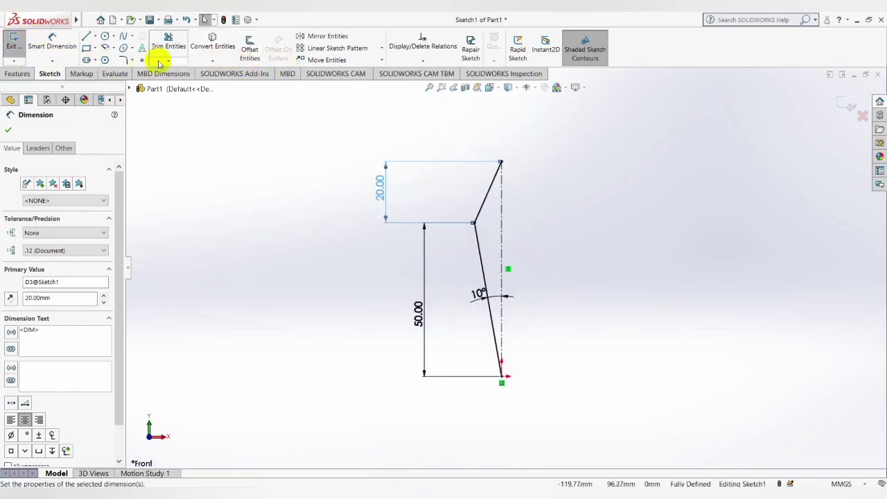
# Mirror Line2 and Line3 about the centreline into a closed kite profile, then exit the sketch.
pyautogui.click(324, 37)
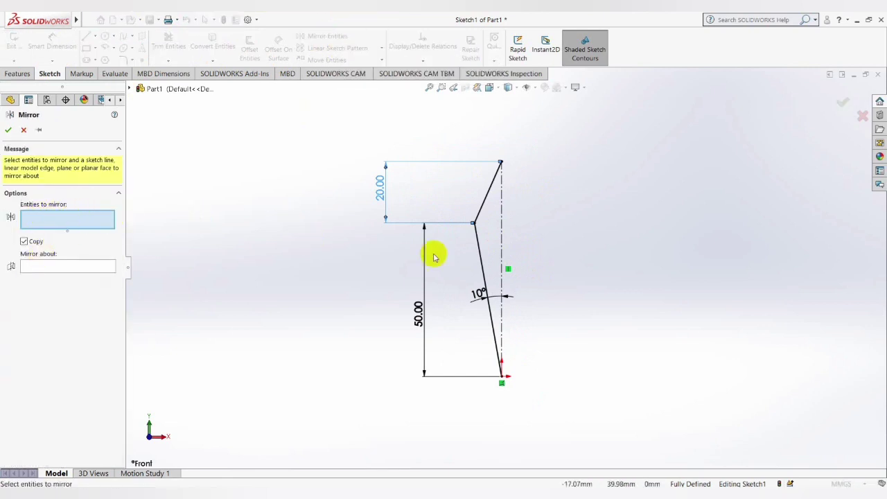
pyautogui.click(478, 239)
pyautogui.click(484, 208)
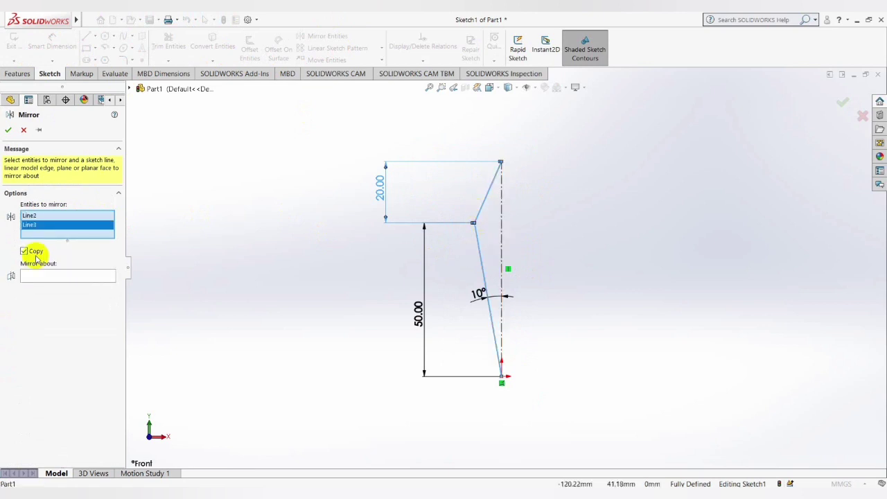
pyautogui.click(32, 278)
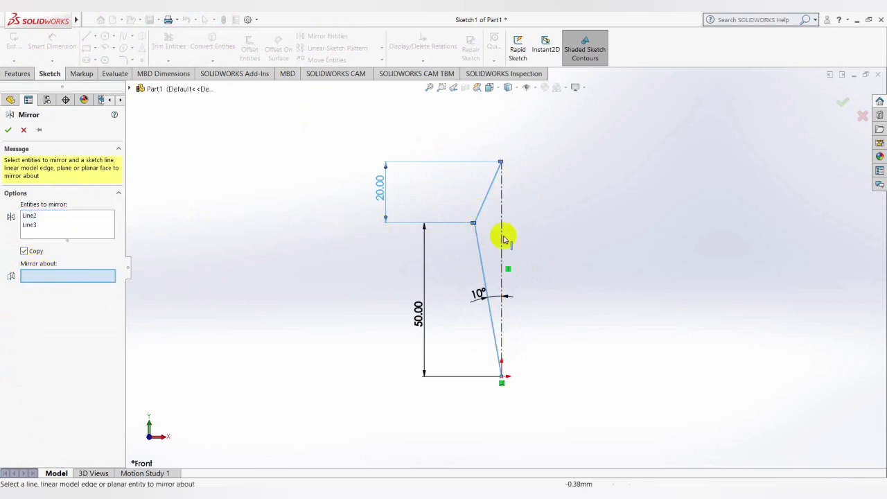
pyautogui.click(503, 240)
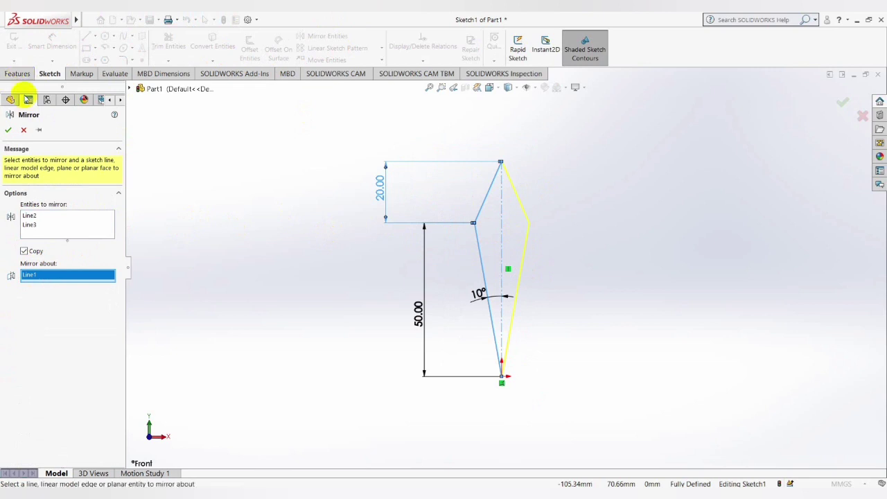
pyautogui.click(5, 130)
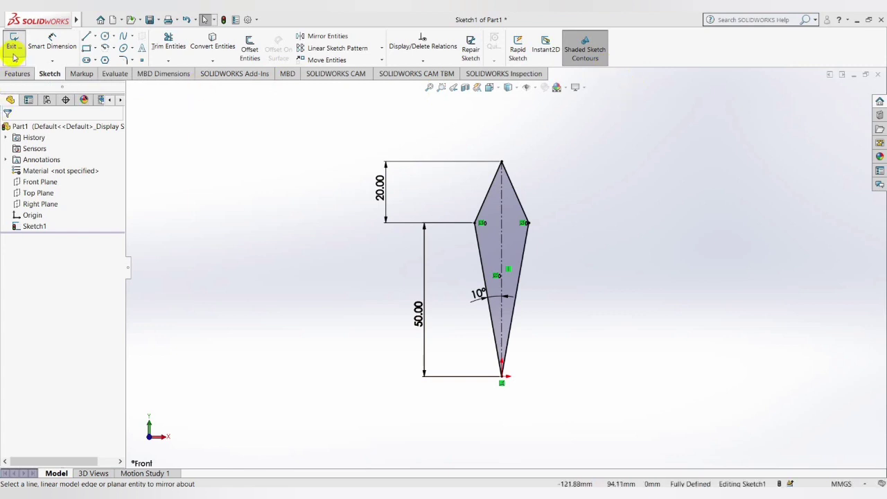
pyautogui.click(13, 56)
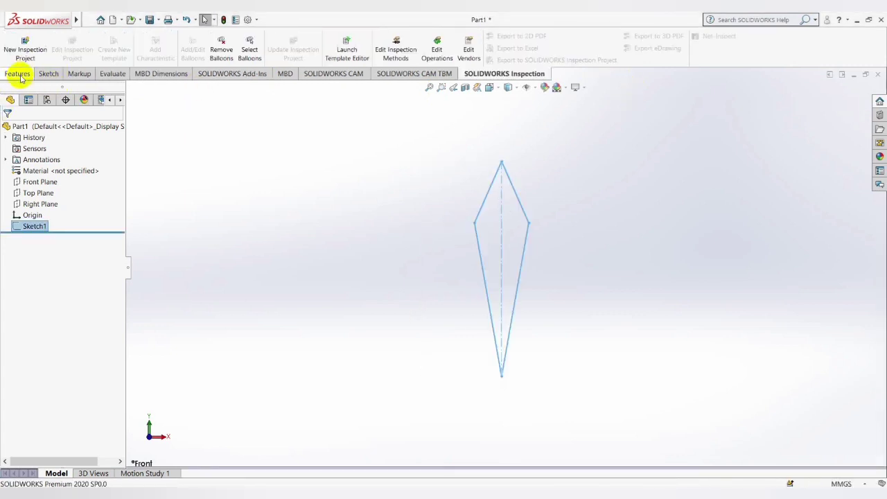
# Create a reference plane parallel to the Front Plane at a 101.50 mm offset.
pyautogui.click(19, 74)
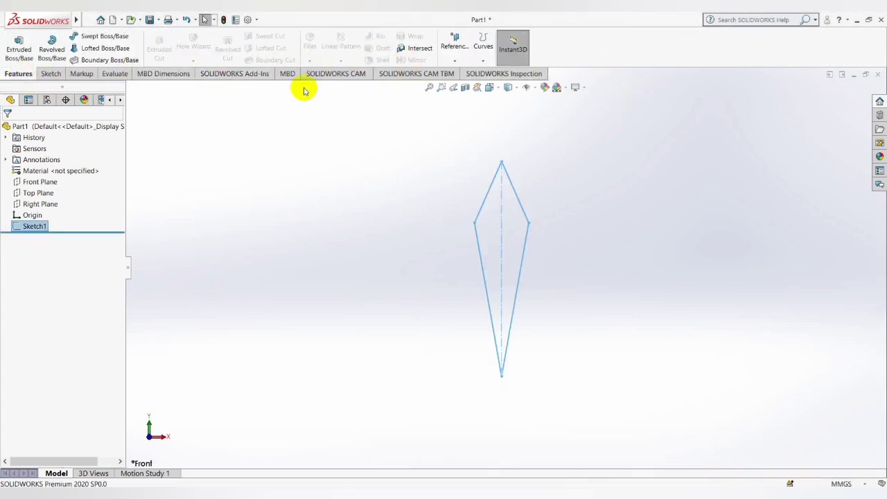
pyautogui.click(455, 61)
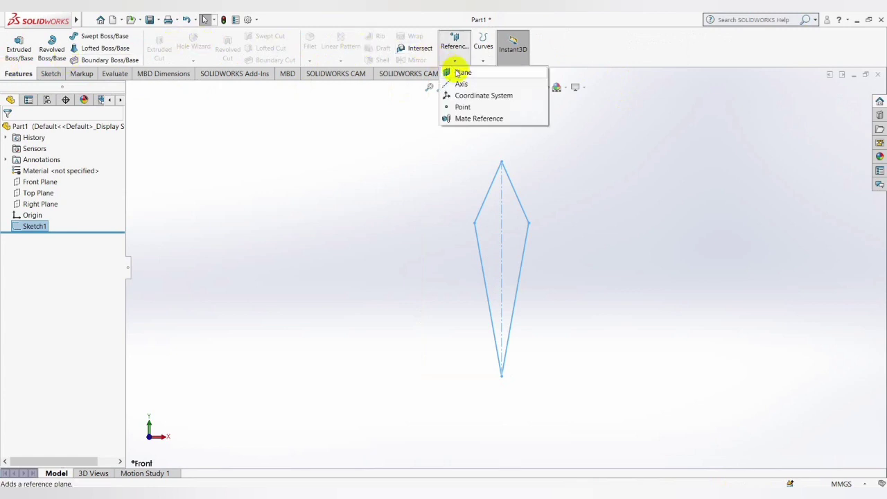
pyautogui.click(459, 78)
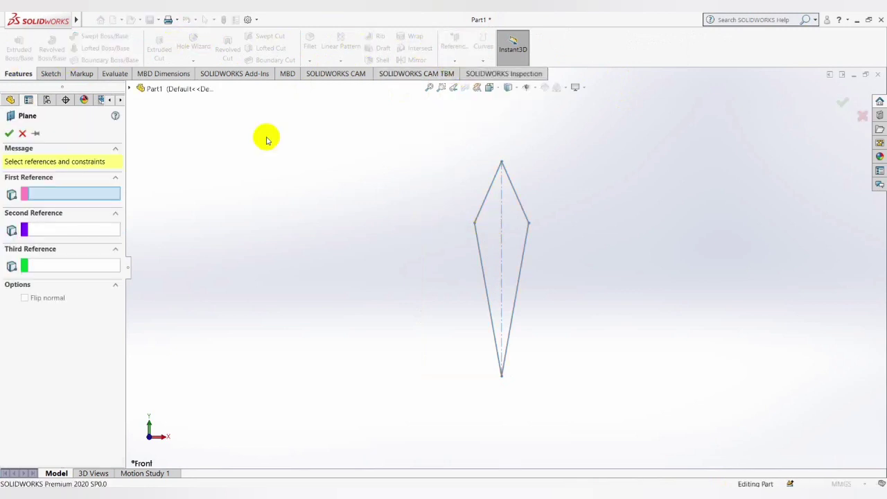
pyautogui.click(143, 88)
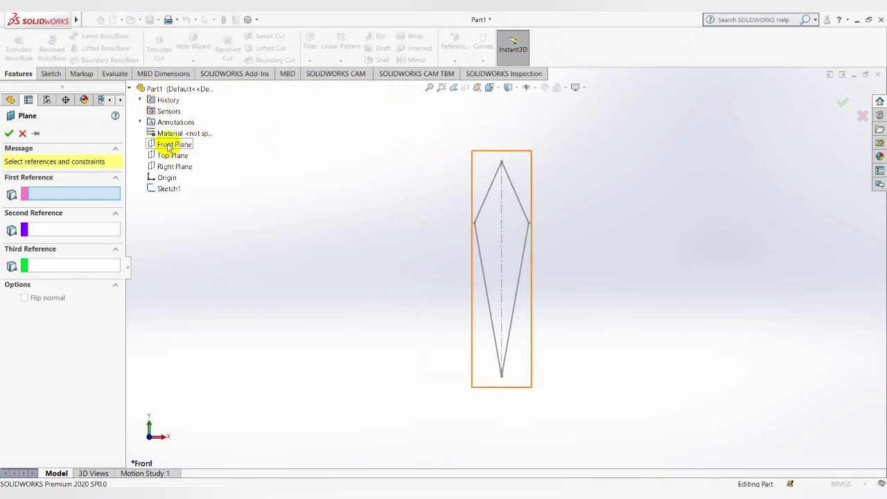
pyautogui.click(168, 146)
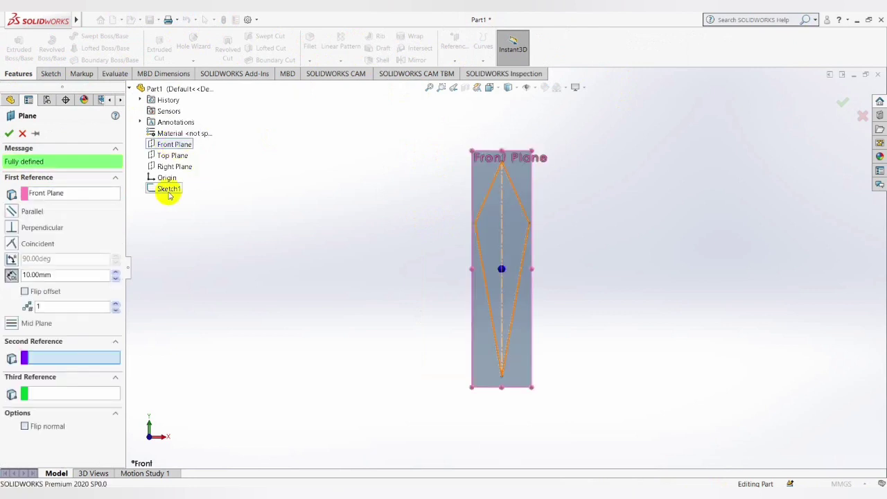
pyautogui.click(56, 278)
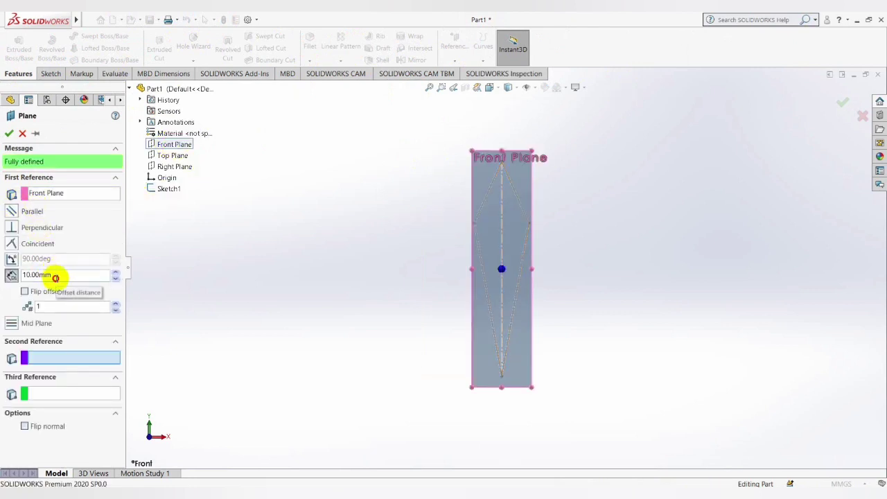
pyautogui.moveTo(442, 281)
pyautogui.mouseDown(button='middle')
pyautogui.moveTo(490, 285)
pyautogui.moveTo(511, 301)
pyautogui.moveTo(525, 250)
pyautogui.mouseUp(button='middle')
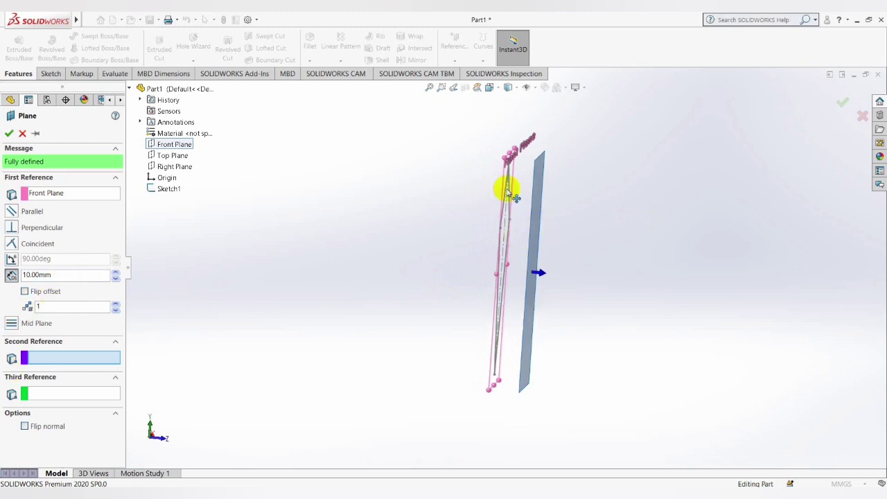
pyautogui.click(70, 277)
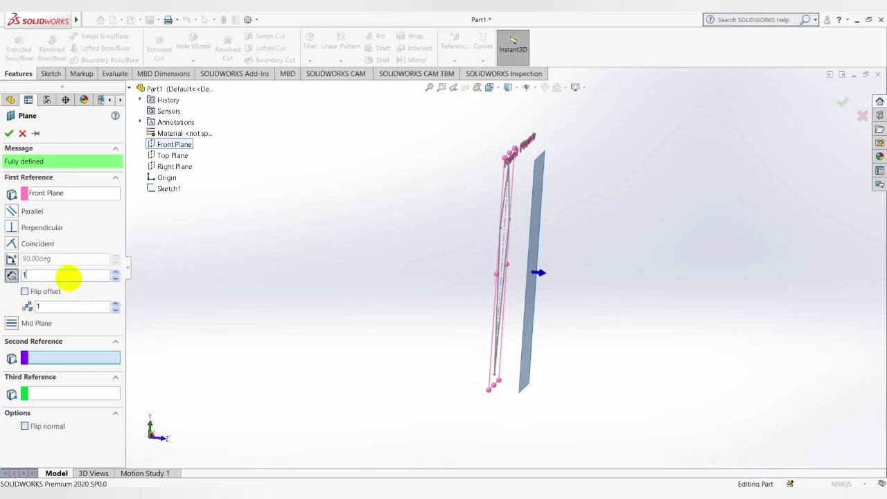
pyautogui.write('01.5')
pyautogui.press('Return')
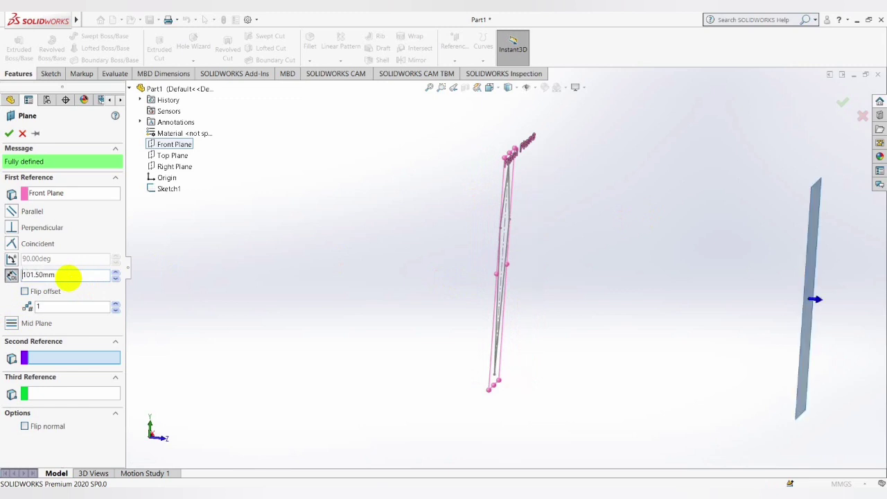
# Confirm Plane1 and start a new sketch on it, viewed face-on.
pyautogui.click(11, 134)
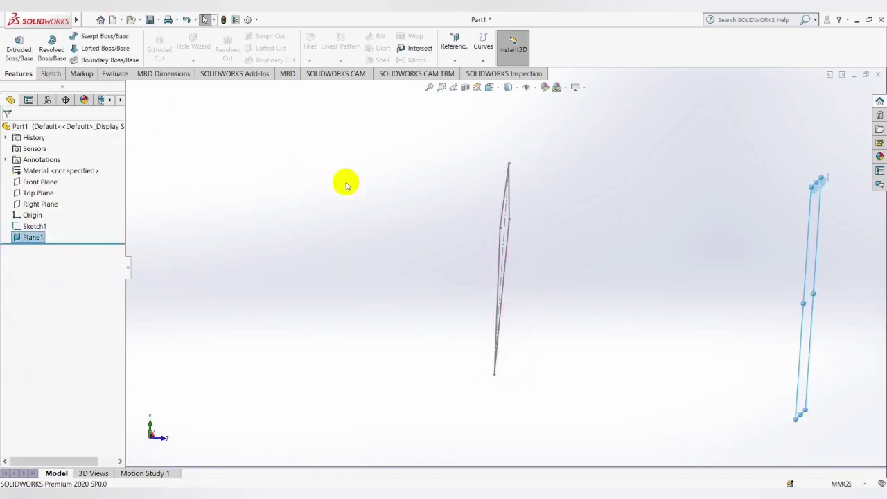
pyautogui.moveTo(344, 182); pyautogui.dragTo(409, 218, button='middle')
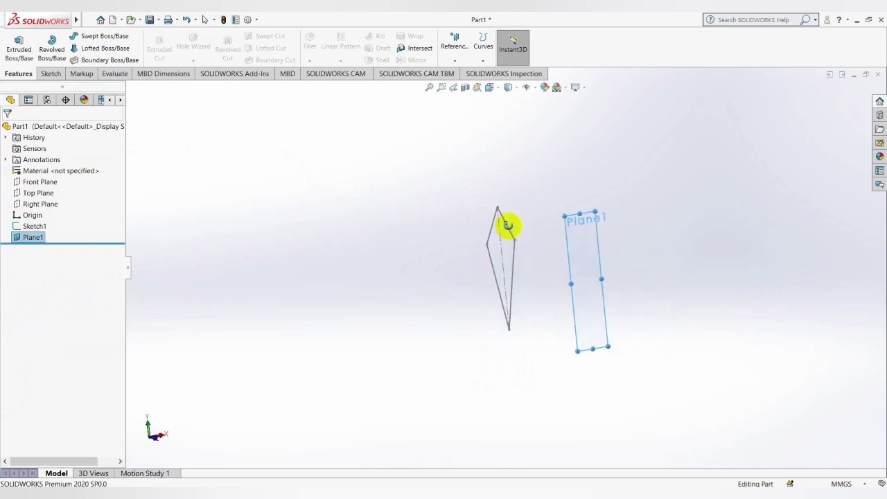
pyautogui.rightClick(587, 222)
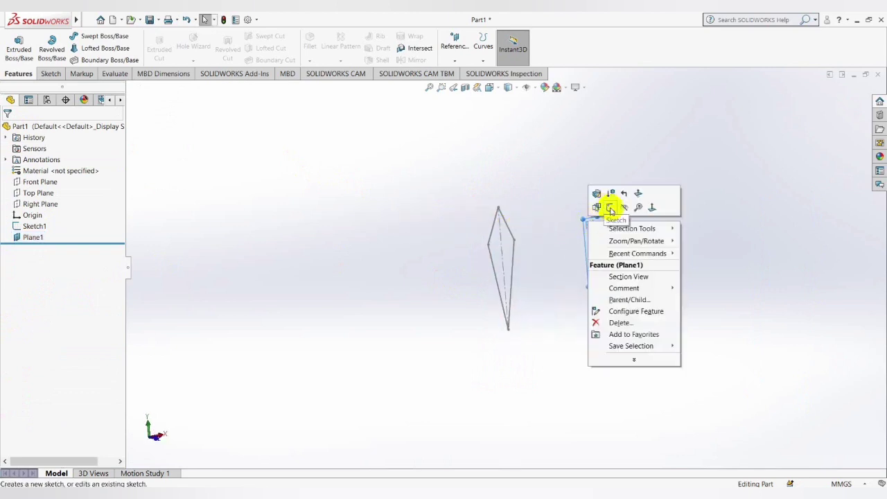
pyautogui.click(652, 207)
pyautogui.rightClick(477, 117)
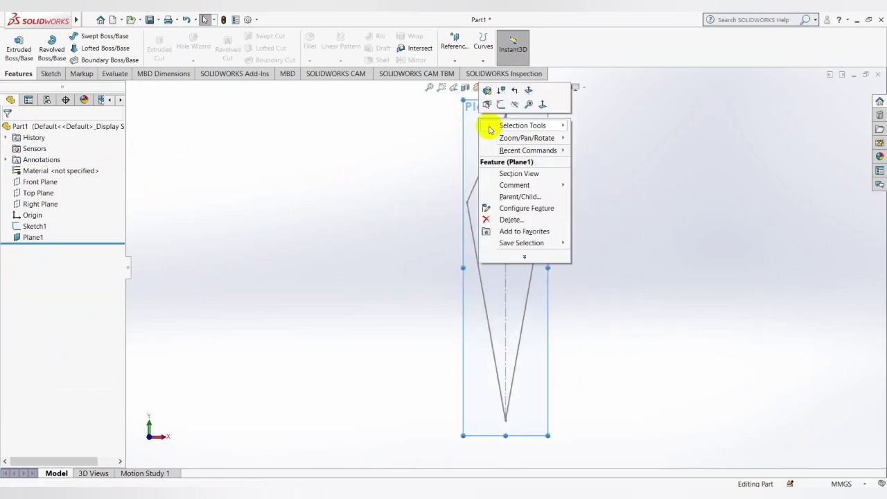
pyautogui.click(502, 104)
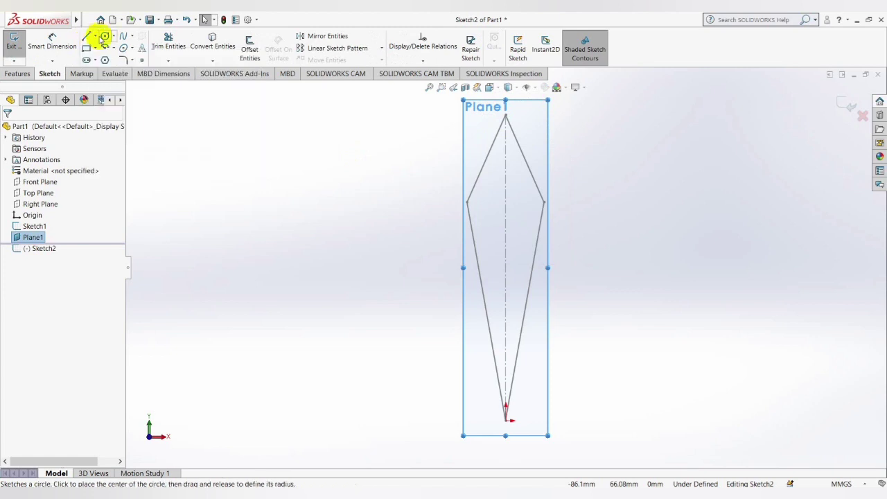
# Add a 70 mm vertical construction line in Sketch2, converted from the original centreline.
pyautogui.click(95, 36)
pyautogui.click(111, 60)
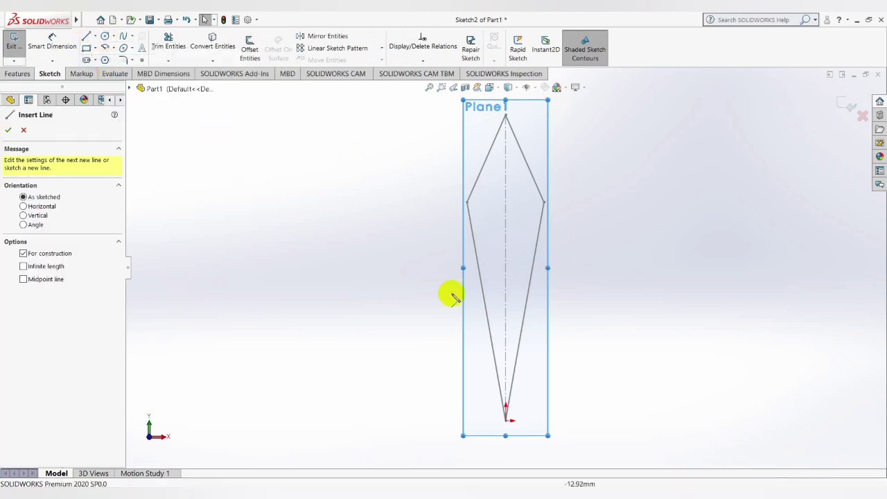
pyautogui.click(507, 419)
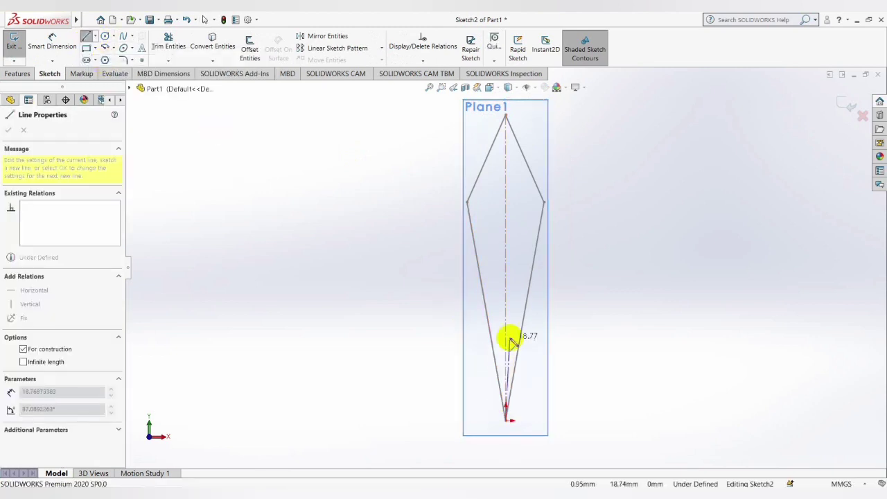
pyautogui.rightClick(506, 270)
pyautogui.click(520, 278)
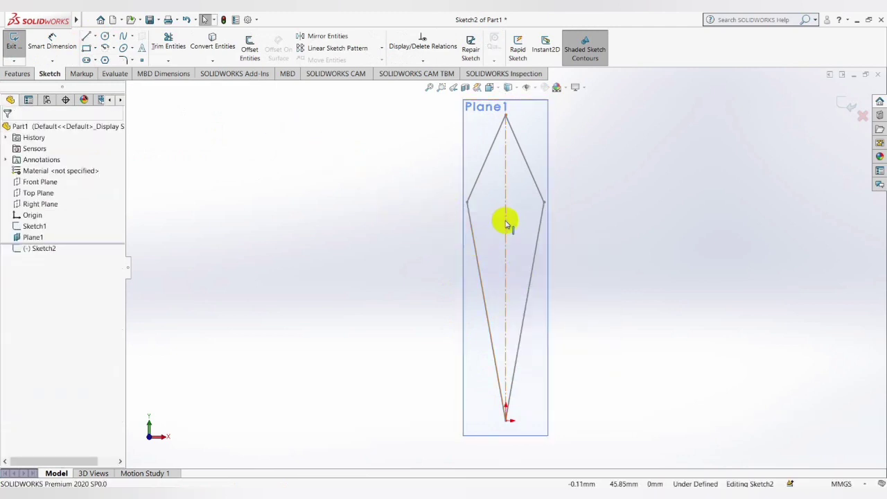
pyautogui.click(507, 224)
pyautogui.click(215, 43)
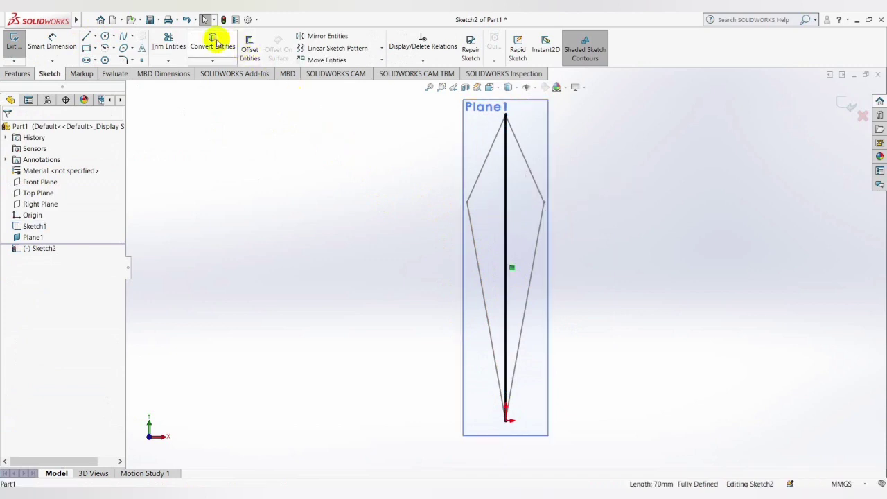
pyautogui.moveTo(511, 208); pyautogui.dragTo(551, 247, button='middle')
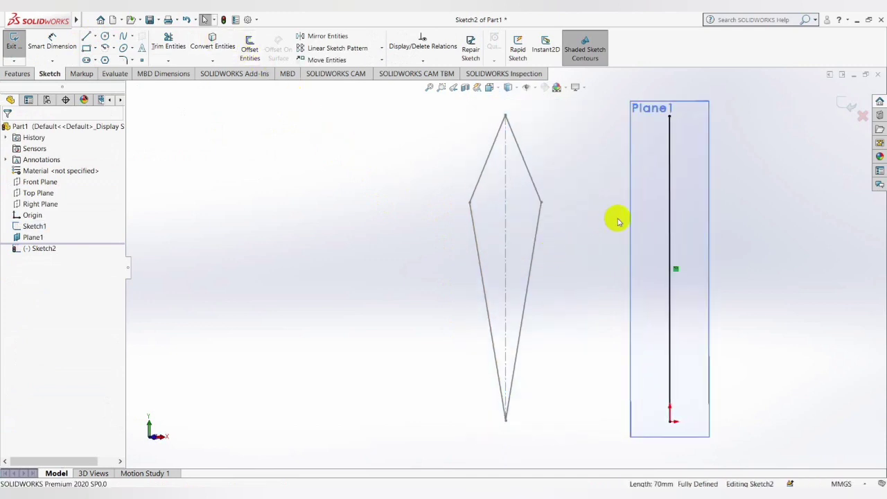
pyautogui.click(660, 232)
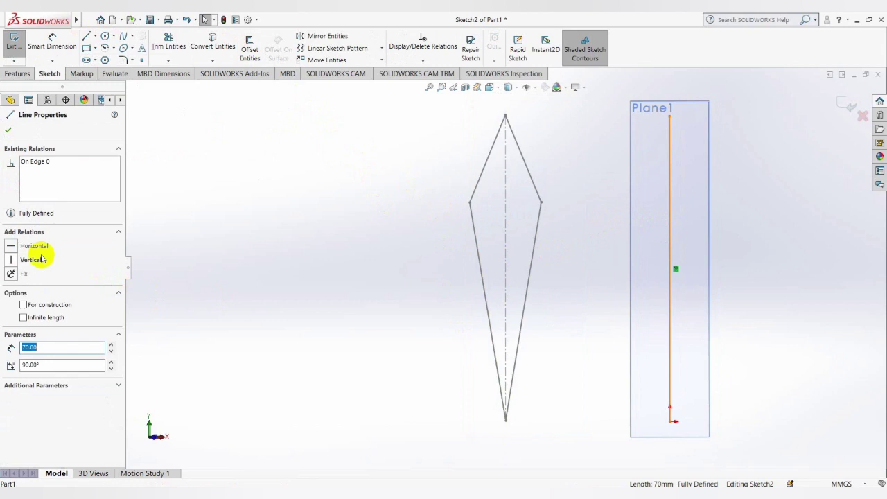
pyautogui.click(26, 305)
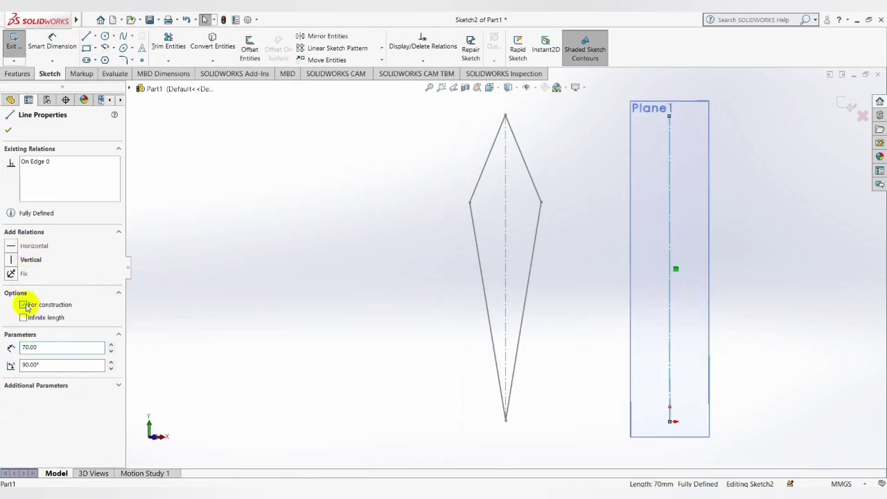
pyautogui.click(8, 131)
pyautogui.moveTo(607, 248); pyautogui.dragTo(469, 215)
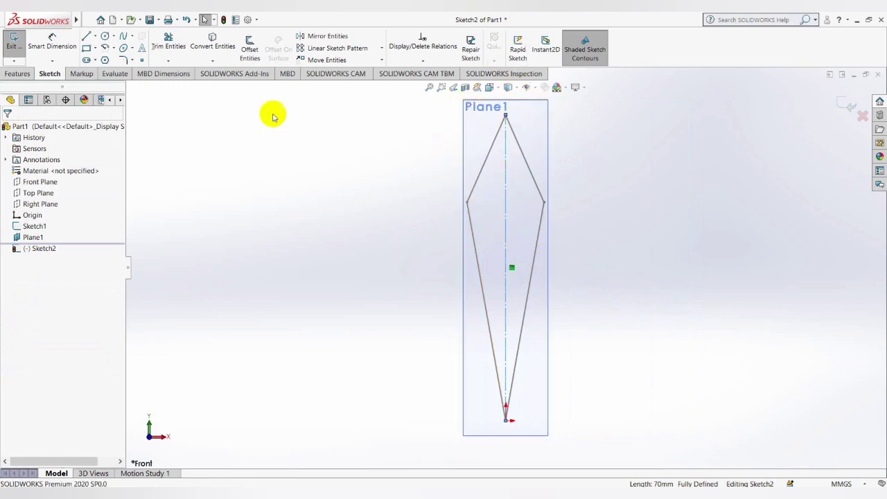
# Draw two joined lines from the centreline's bottom end out to a corner and back up to the centreline.
pyautogui.click(87, 36)
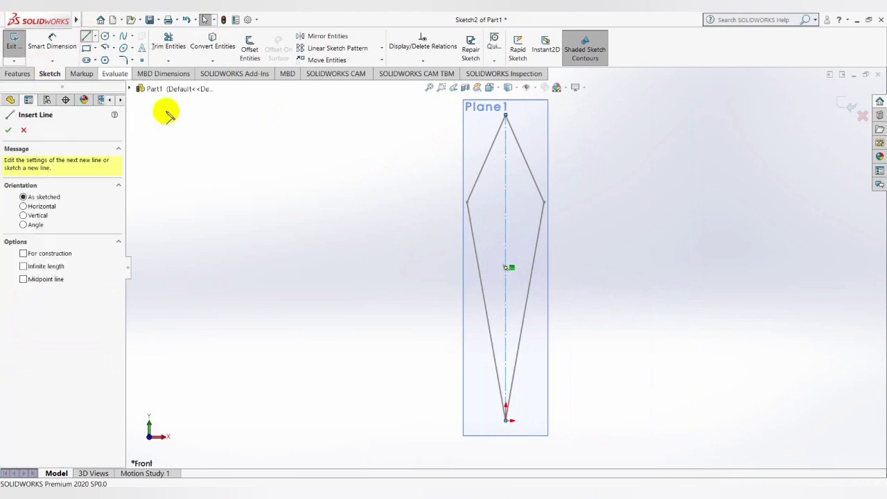
pyautogui.click(508, 419)
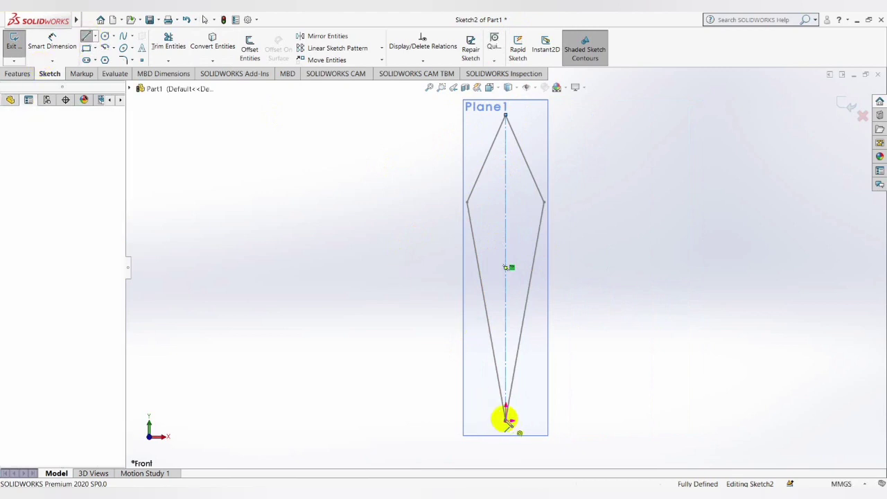
pyautogui.click(484, 300)
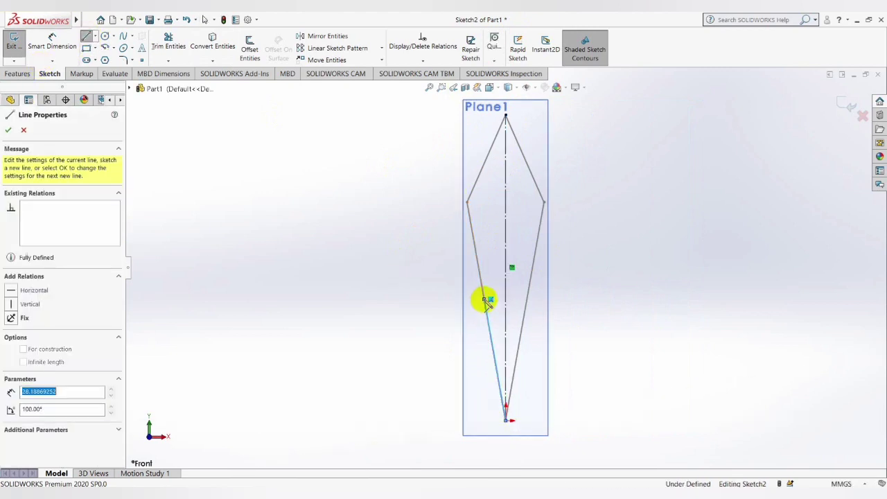
pyautogui.click(507, 238)
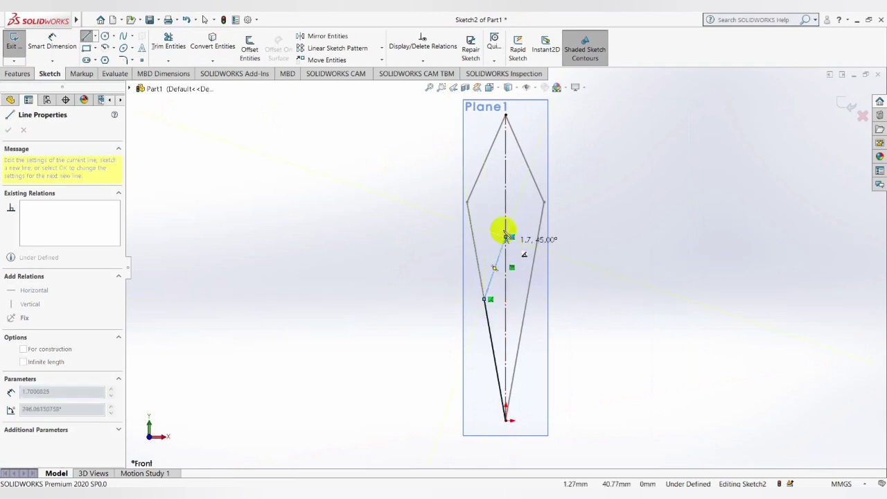
pyautogui.rightClick(529, 254)
pyautogui.click(539, 265)
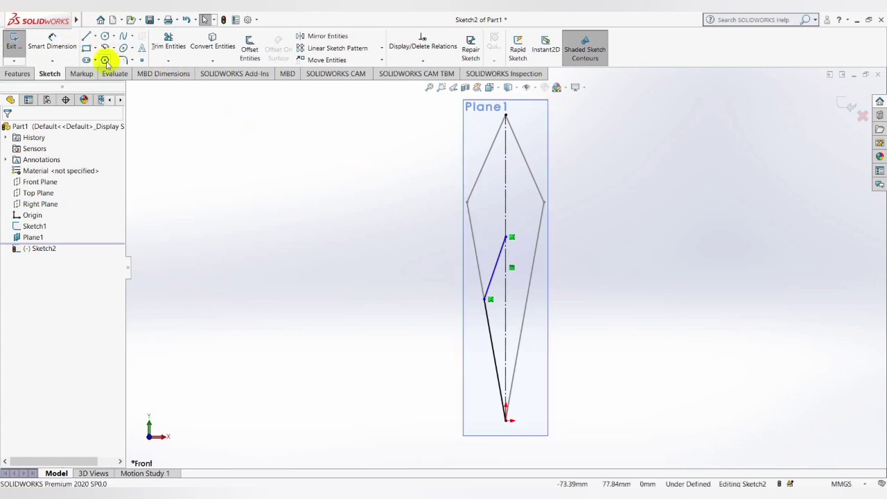
# Dimension the corner 25 mm above the bottom end and the top point 11.5 mm above the corner.
pyautogui.click(50, 38)
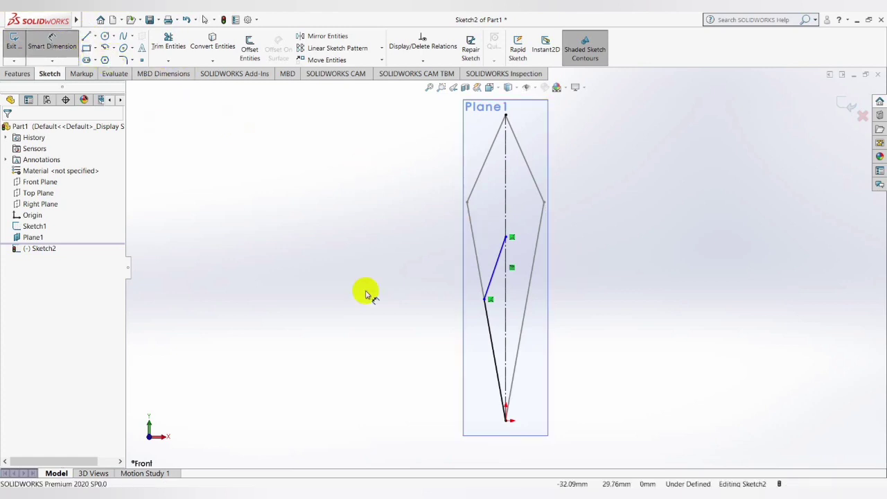
pyautogui.click(509, 421)
pyautogui.click(487, 299)
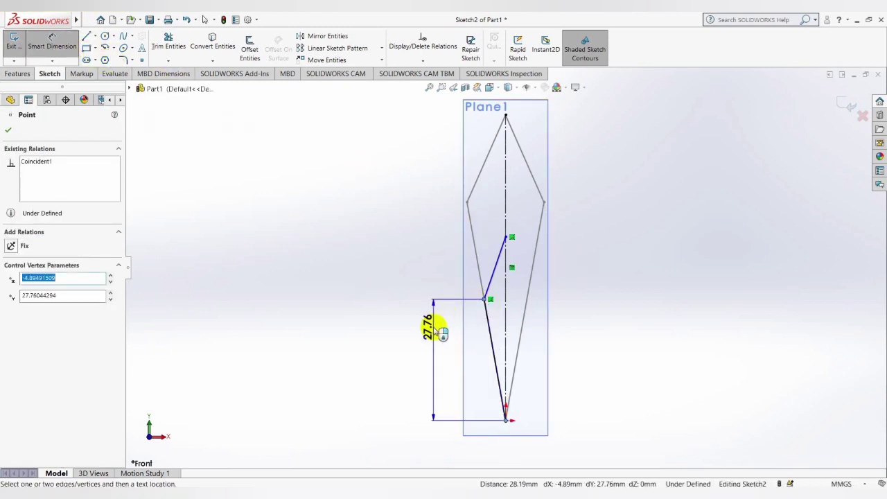
pyautogui.click(424, 340)
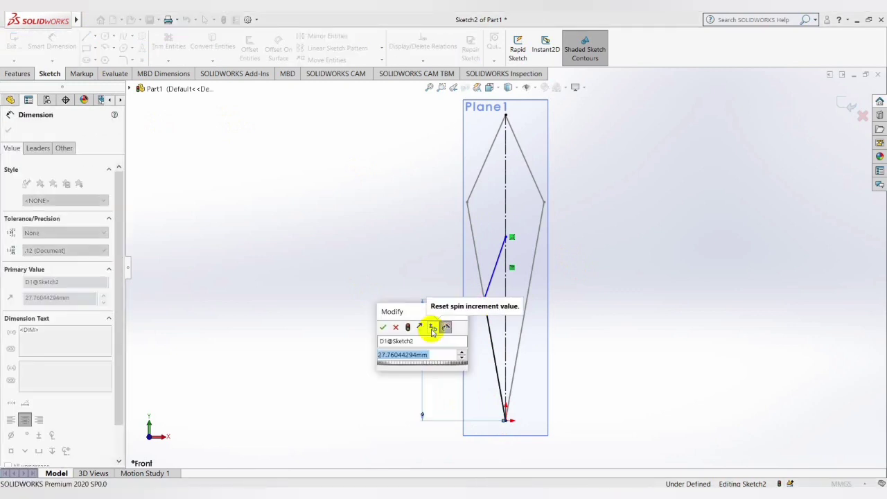
pyautogui.write('25')
pyautogui.press('Return')
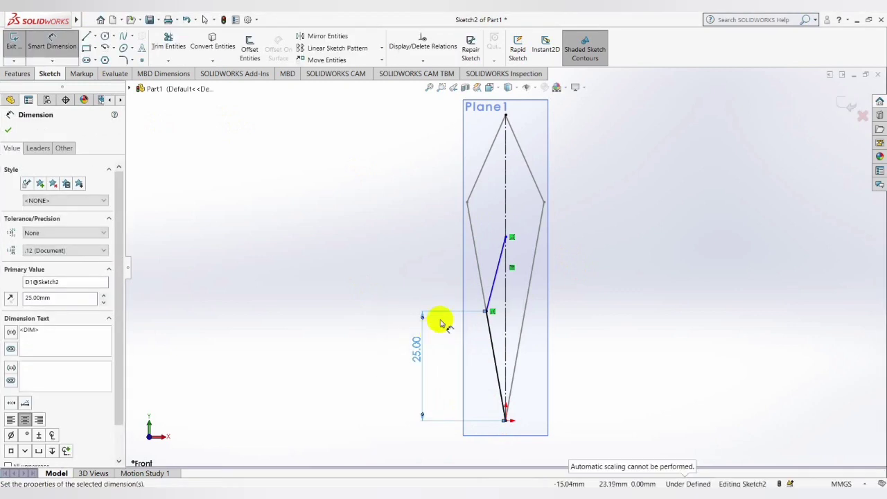
pyautogui.click(487, 312)
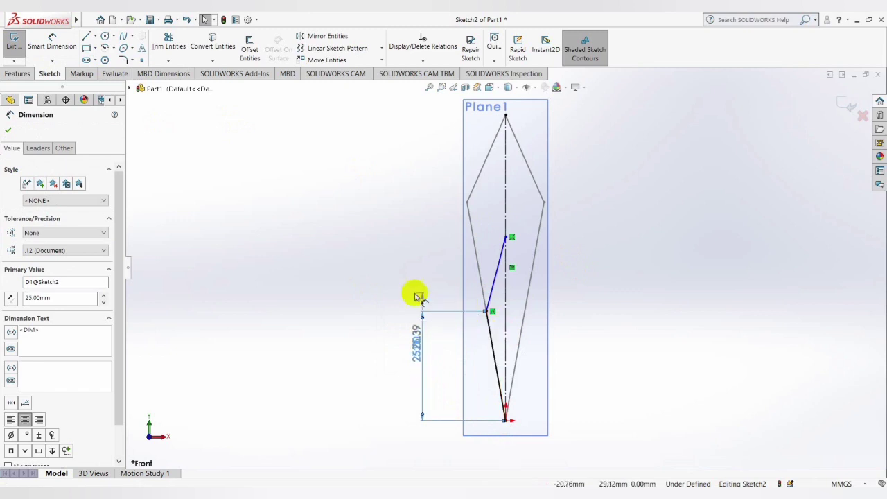
pyautogui.click(416, 293)
pyautogui.click(69, 46)
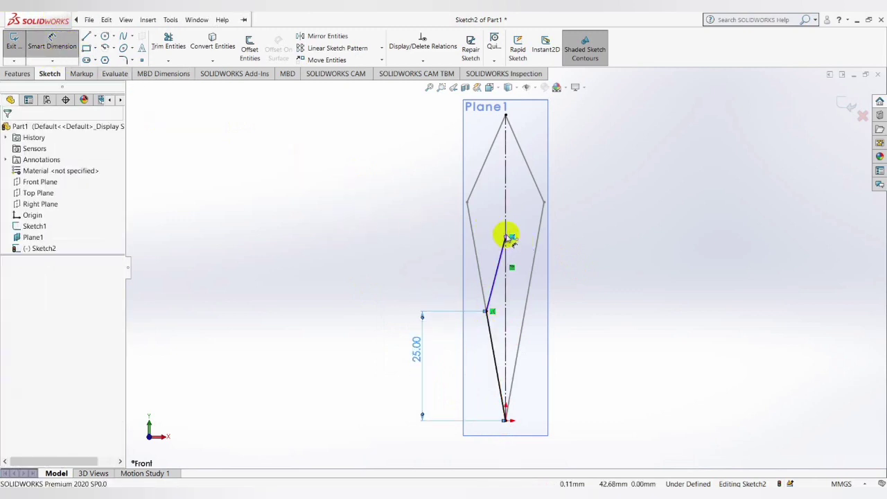
pyautogui.click(507, 238)
pyautogui.click(489, 312)
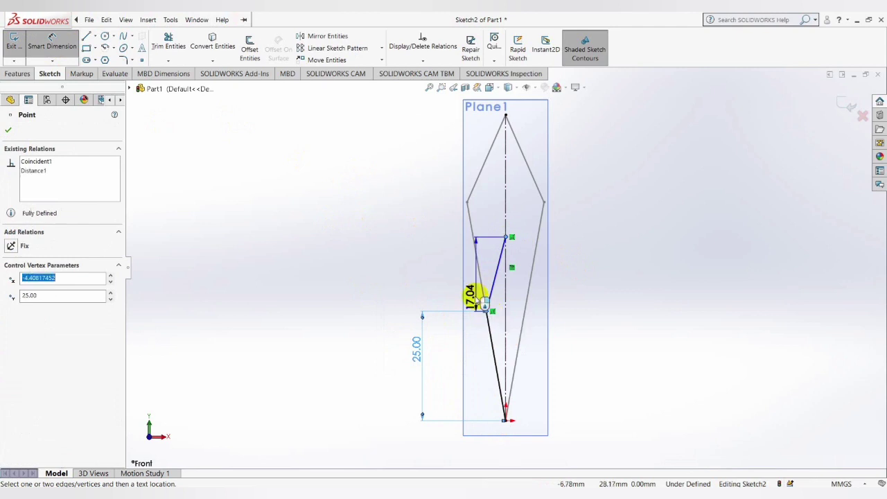
pyautogui.click(444, 277)
pyautogui.write('11')
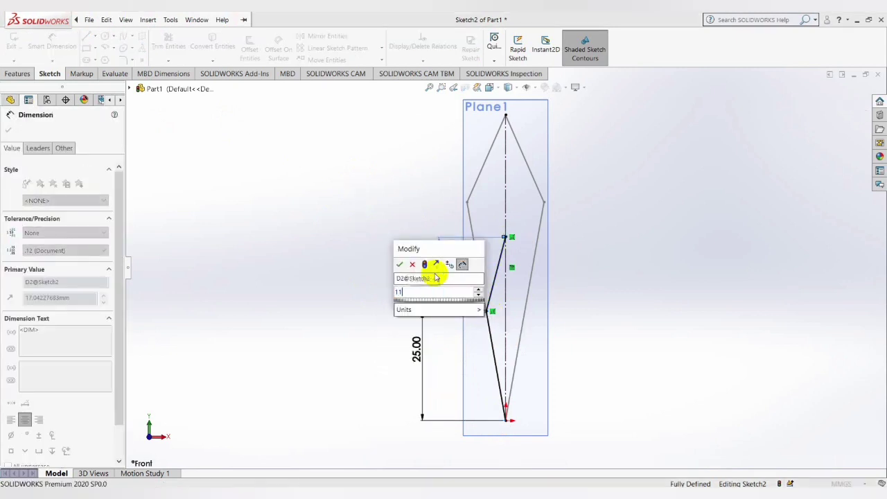
pyautogui.write('.5')
pyautogui.press('Return')
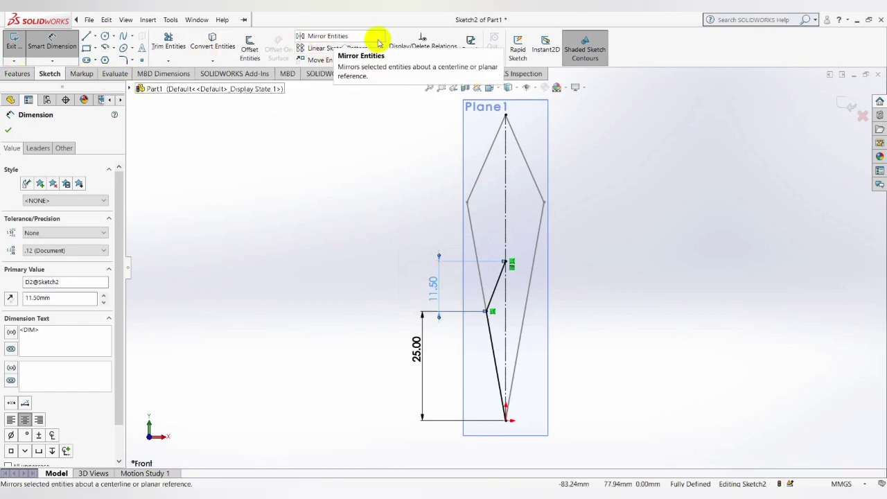
# Mirror the two slanted lines across the centreline to close the small diamond.
pyautogui.click(323, 39)
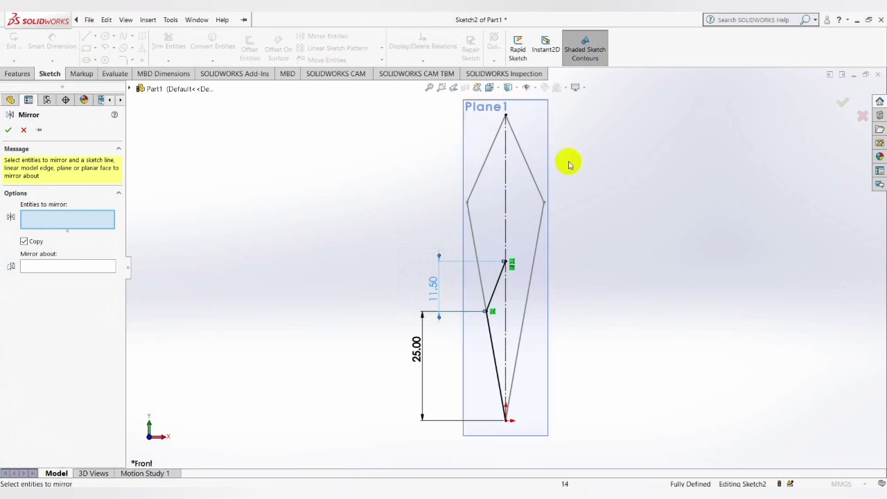
pyautogui.click(498, 287)
pyautogui.click(490, 337)
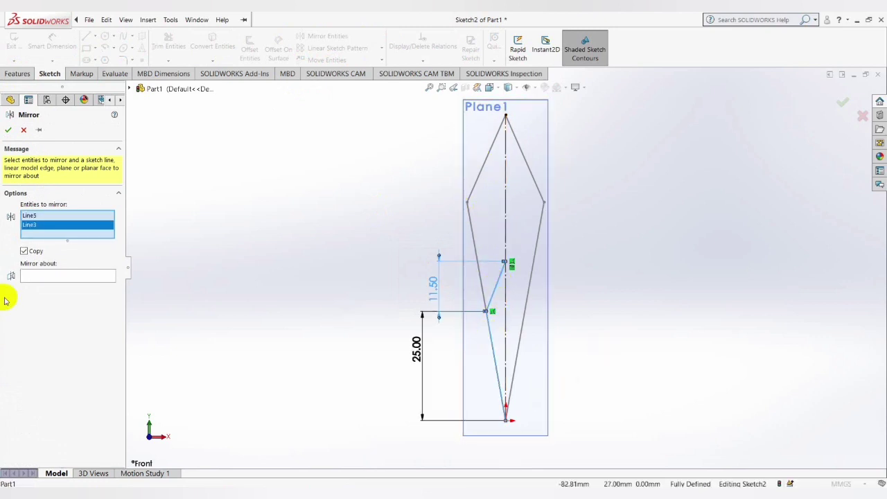
pyautogui.click(38, 275)
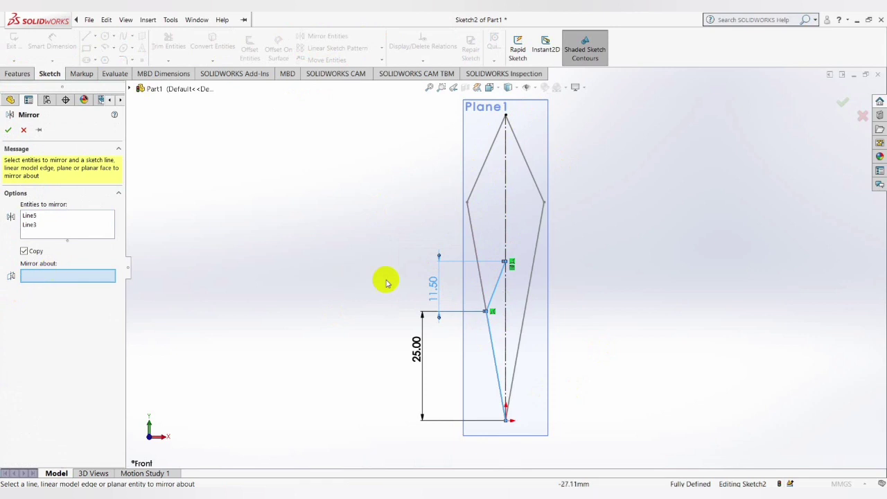
pyautogui.click(505, 222)
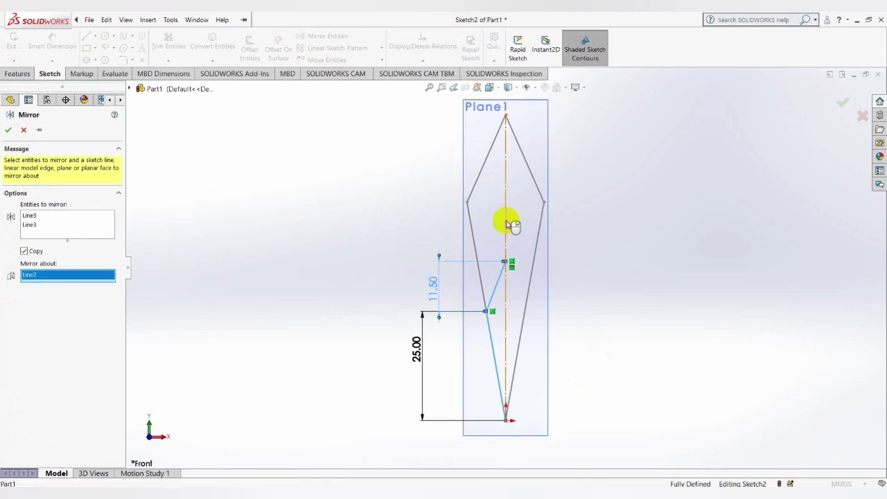
pyautogui.click(9, 130)
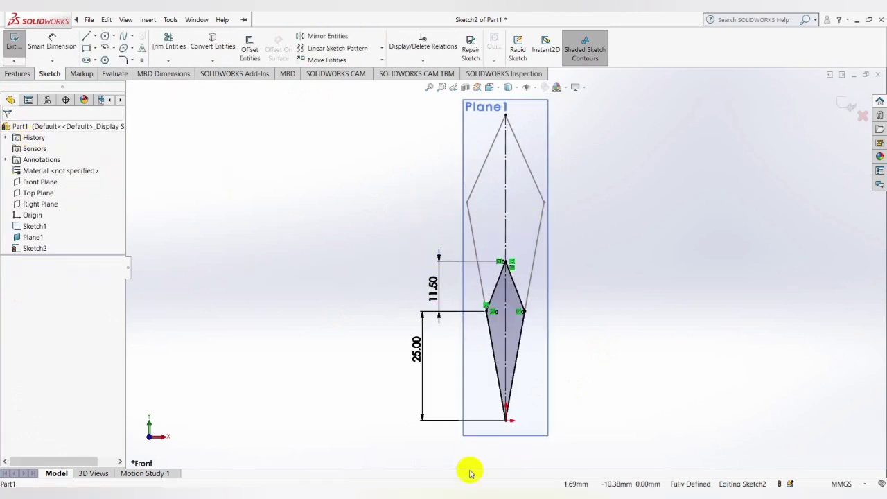
# Exit Sketch2 and hide Plane1.
pyautogui.moveTo(525, 284); pyautogui.dragTo(519, 278, button='middle')
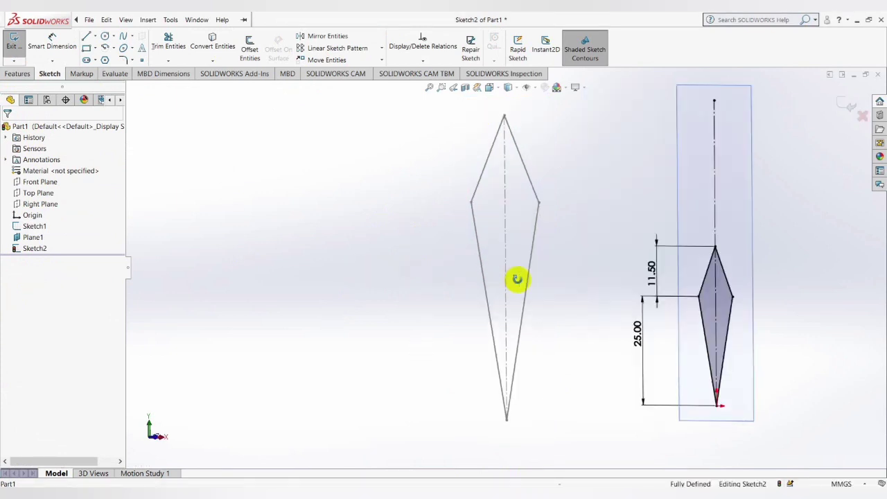
pyautogui.scroll(3, 520, 300)
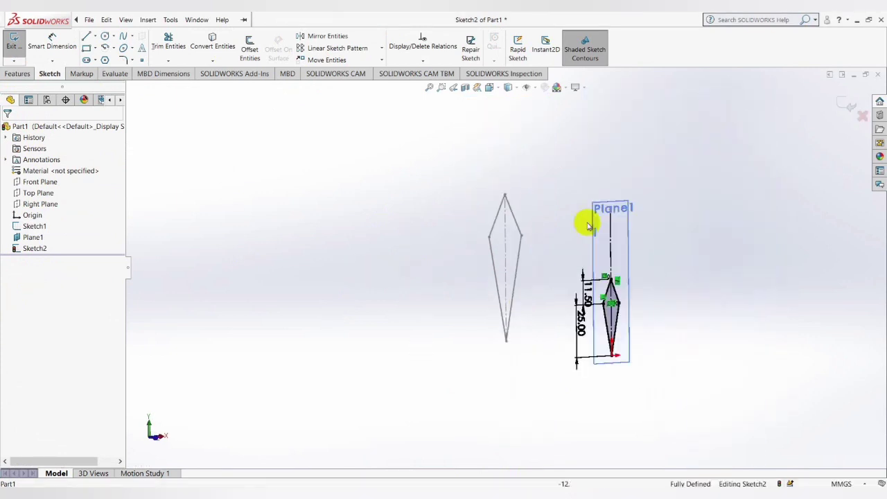
pyautogui.click(851, 105)
pyautogui.moveTo(601, 271); pyautogui.dragTo(603, 182, button='middle')
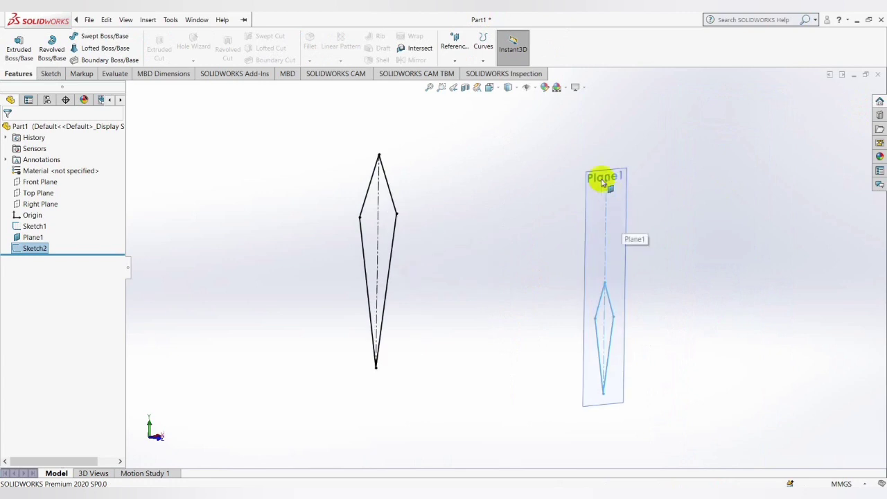
pyautogui.click(603, 182)
pyautogui.click(659, 149)
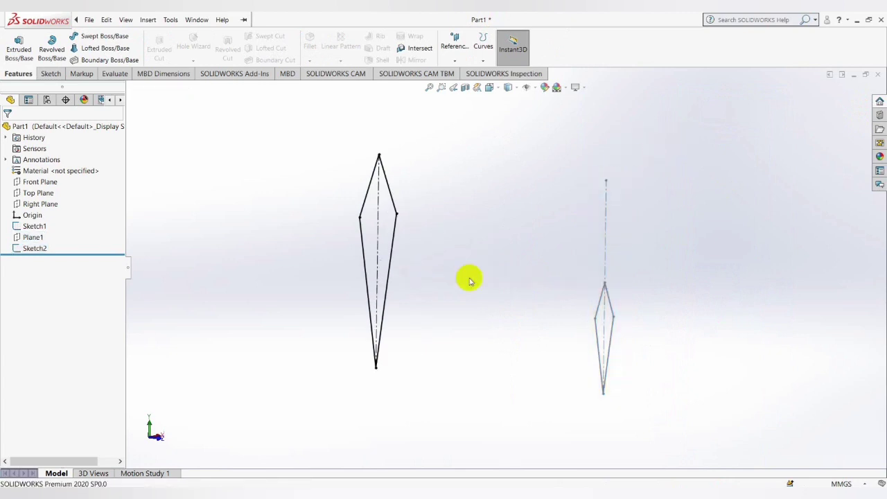
pyautogui.moveTo(469, 280); pyautogui.dragTo(406, 297, button='middle')
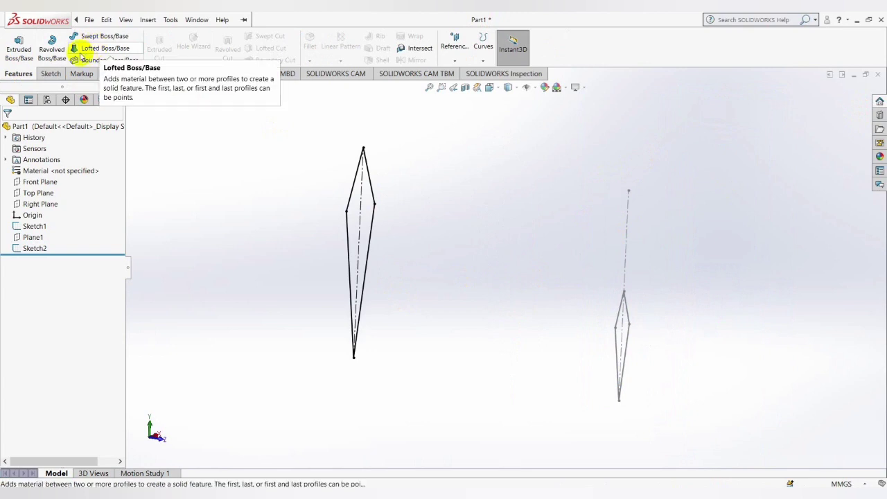
# Set up a loft using Sketch1 and Sketch2 as its two profiles.
pyautogui.click(85, 50)
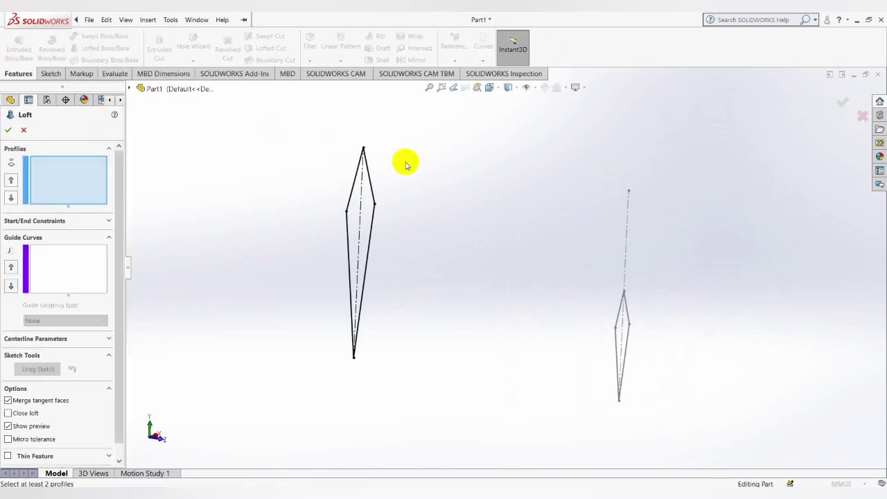
pyautogui.moveTo(406, 158); pyautogui.dragTo(406, 183, button='middle')
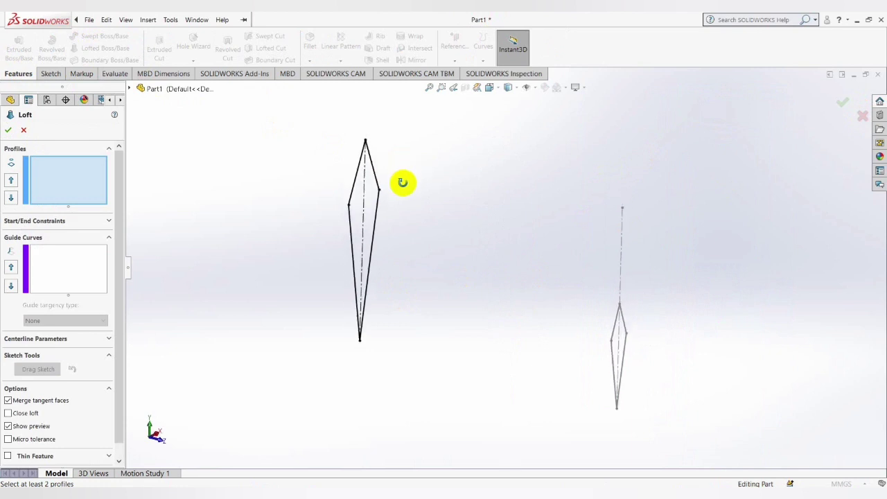
pyautogui.click(366, 142)
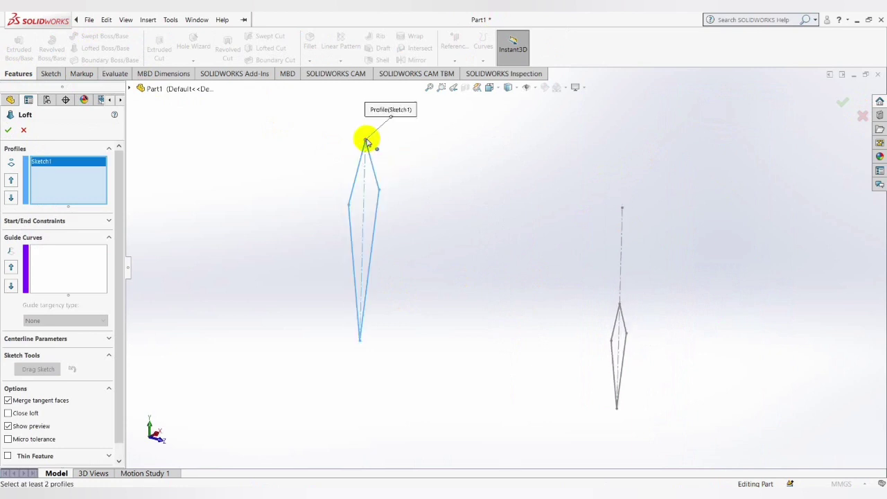
pyautogui.click(620, 306)
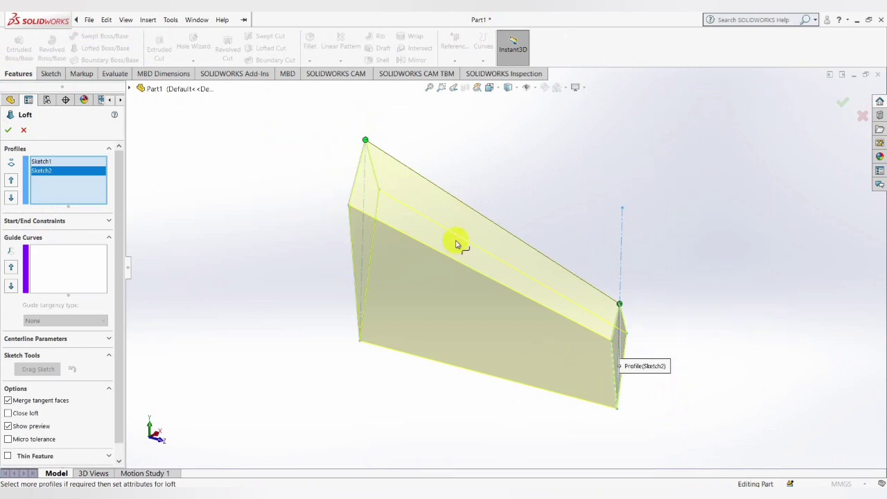
pyautogui.moveTo(456, 244)
pyautogui.mouseDown(button='middle')
pyautogui.moveTo(464, 214)
pyautogui.moveTo(405, 180)
pyautogui.moveTo(457, 215)
pyautogui.moveTo(613, 107)
pyautogui.mouseUp(button='middle')
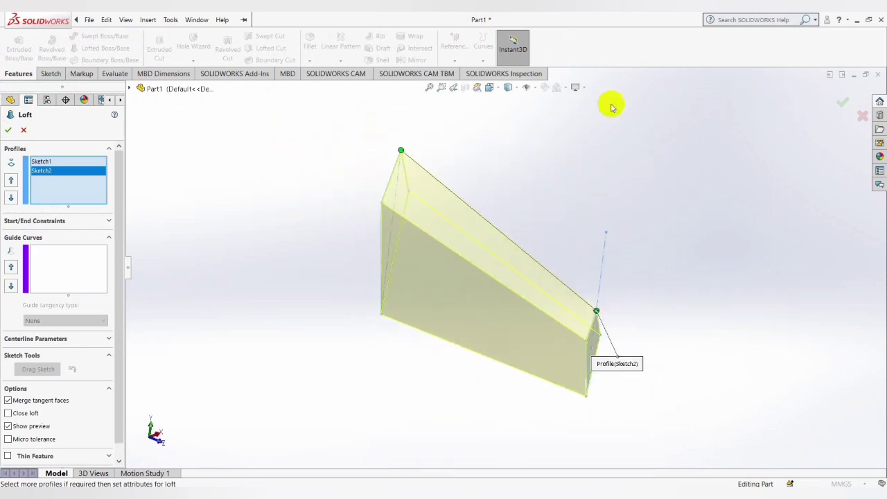
# Accept the loft and give the resulting body a warm yellow appearance.
pyautogui.click(846, 104)
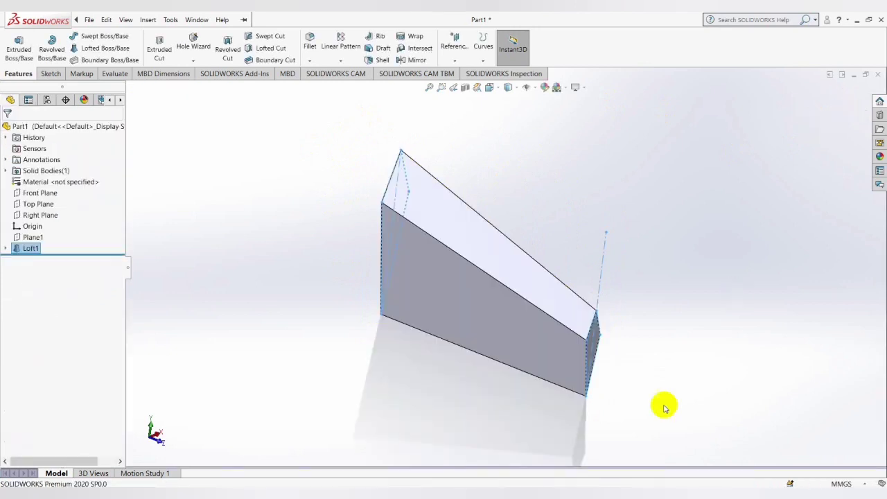
pyautogui.moveTo(432, 277)
pyautogui.mouseDown(button='middle')
pyautogui.moveTo(479, 263)
pyautogui.moveTo(618, 277)
pyautogui.moveTo(542, 385)
pyautogui.moveTo(521, 444)
pyautogui.moveTo(626, 352)
pyautogui.mouseUp(button='middle')
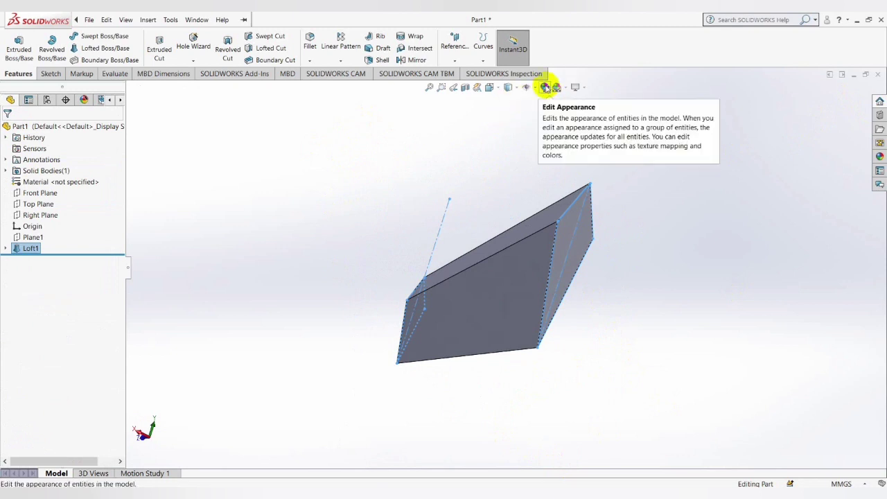
pyautogui.click(545, 88)
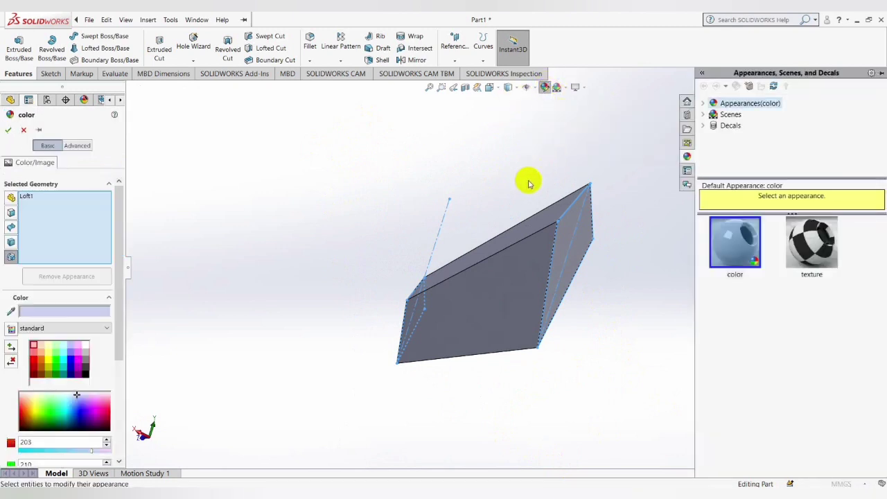
pyautogui.click(47, 359)
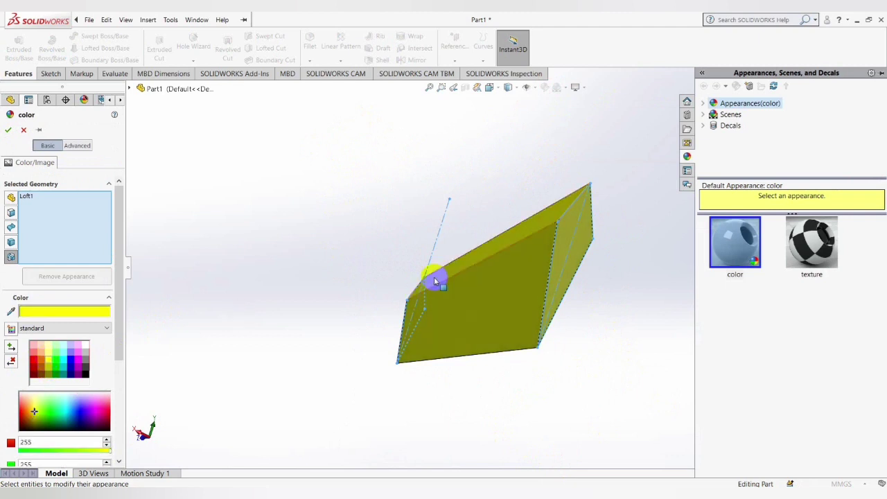
pyautogui.moveTo(436, 277)
pyautogui.mouseDown(button='middle')
pyautogui.moveTo(379, 330)
pyautogui.moveTo(364, 310)
pyautogui.moveTo(452, 313)
pyautogui.mouseUp(button='middle')
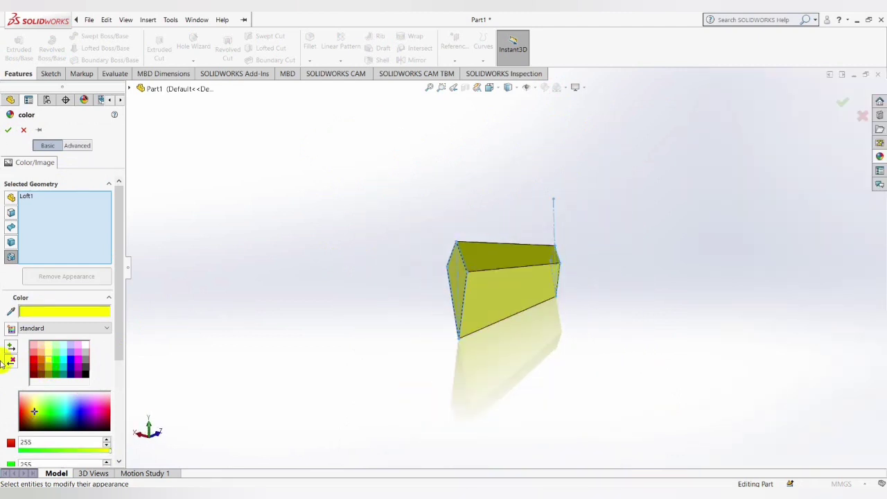
pyautogui.moveTo(35, 410); pyautogui.dragTo(33, 411)
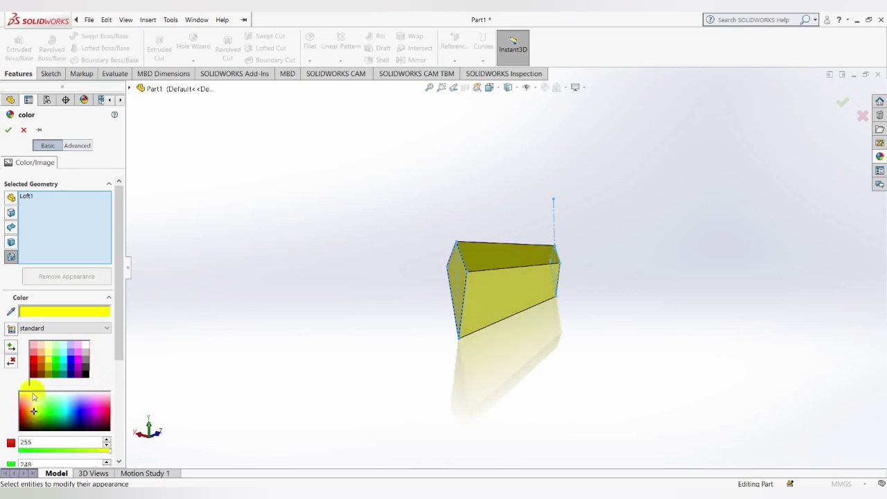
pyautogui.click(9, 129)
pyautogui.moveTo(714, 242)
pyautogui.mouseDown(button='middle')
pyautogui.moveTo(561, 292)
pyautogui.moveTo(647, 352)
pyautogui.mouseUp(button='middle')
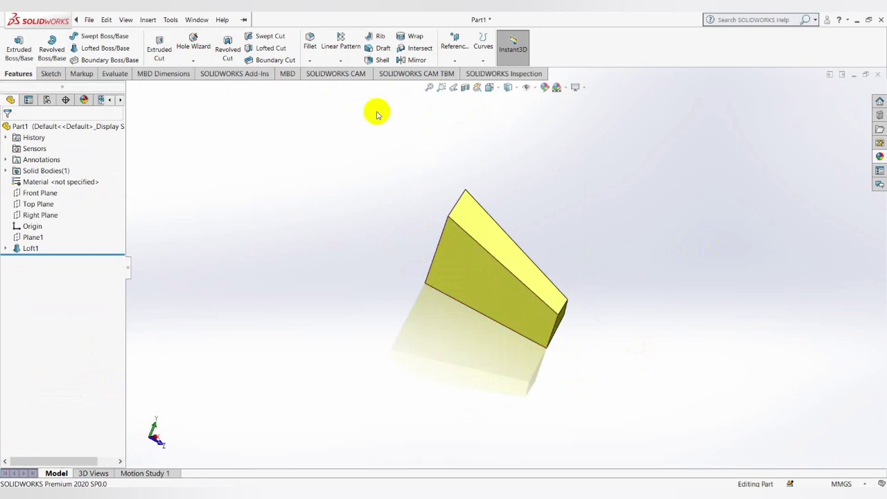
# Orbit to a three-quarter view and open Circular Pattern, showing 15° spacing and 2 instances.
pyautogui.click(478, 312)
pyautogui.moveTo(479, 312)
pyautogui.mouseDown(button='middle')
pyautogui.moveTo(518, 270)
pyautogui.moveTo(535, 291)
pyautogui.mouseUp(button='middle')
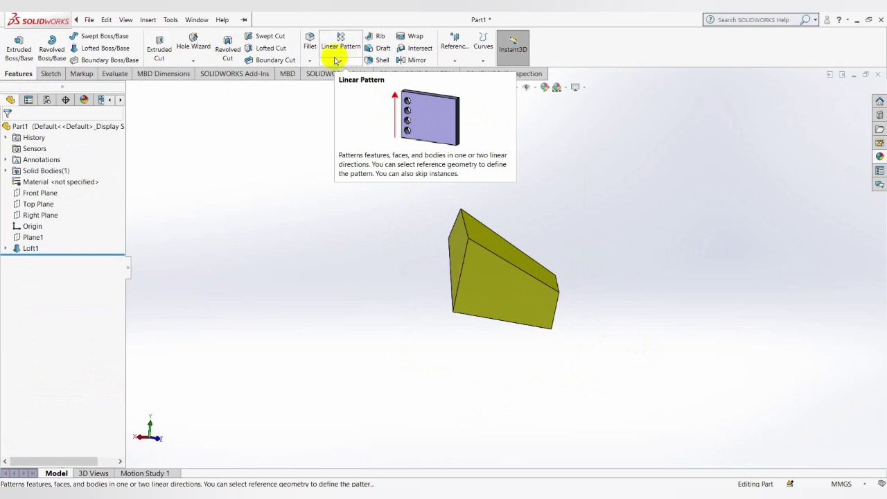
pyautogui.click(493, 256)
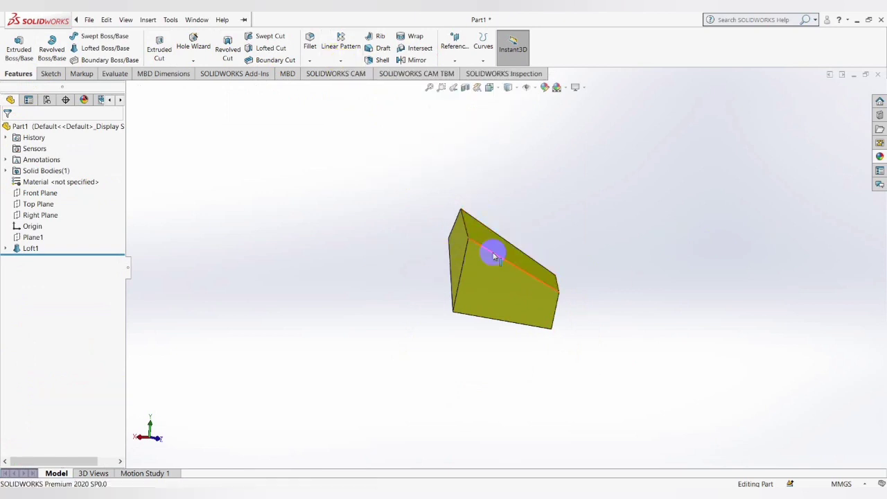
pyautogui.moveTo(494, 257)
pyautogui.mouseDown(button='middle')
pyautogui.moveTo(529, 299)
pyautogui.moveTo(559, 303)
pyautogui.moveTo(499, 267)
pyautogui.mouseUp(button='middle')
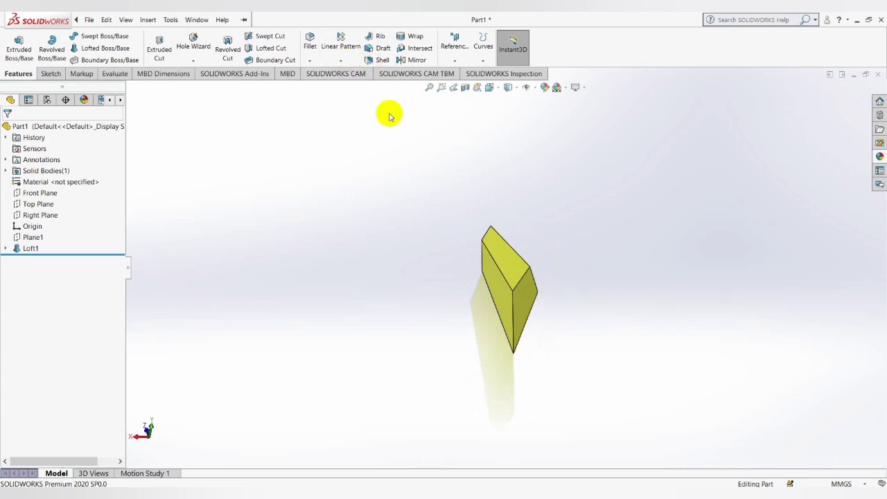
pyautogui.moveTo(499, 277)
pyautogui.mouseDown(button='middle')
pyautogui.moveTo(521, 299)
pyautogui.moveTo(412, 291)
pyautogui.mouseUp(button='middle')
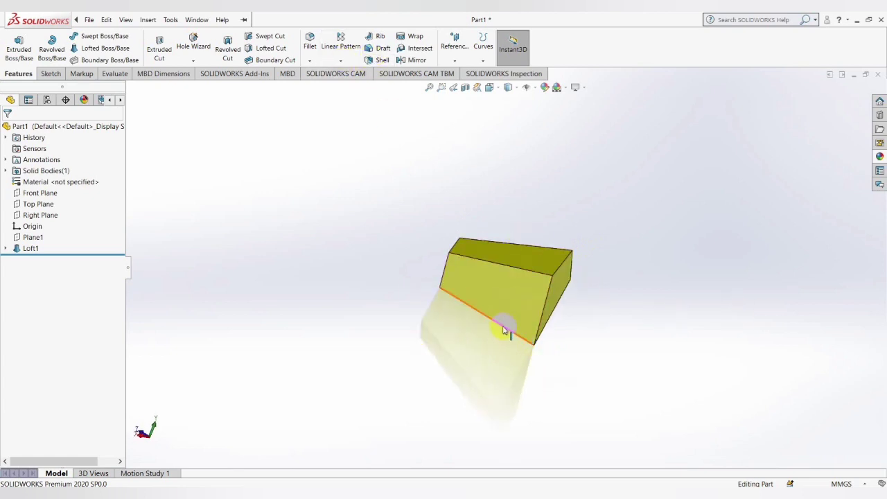
pyautogui.click(342, 61)
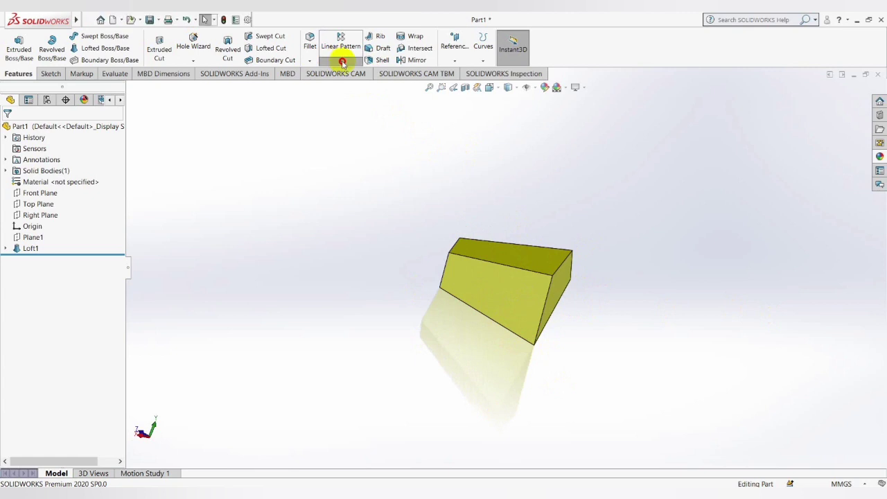
pyautogui.click(344, 86)
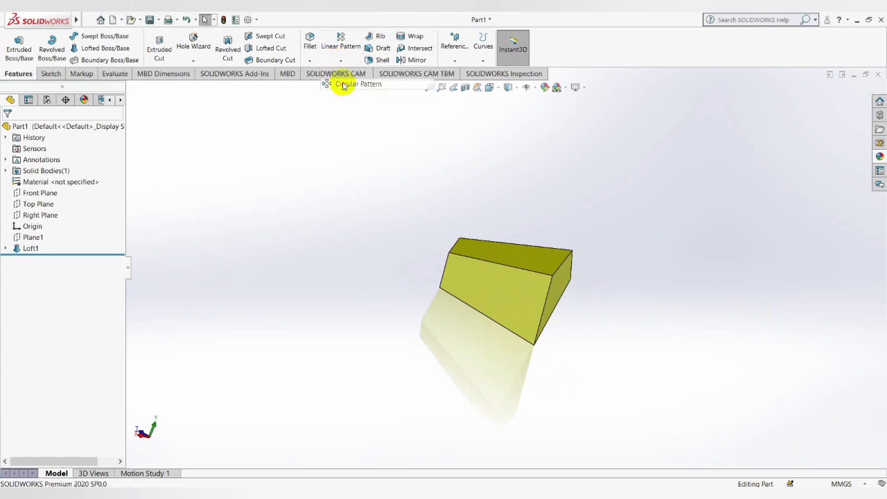
pyautogui.moveTo(504, 248); pyautogui.dragTo(27, 291, button='middle')
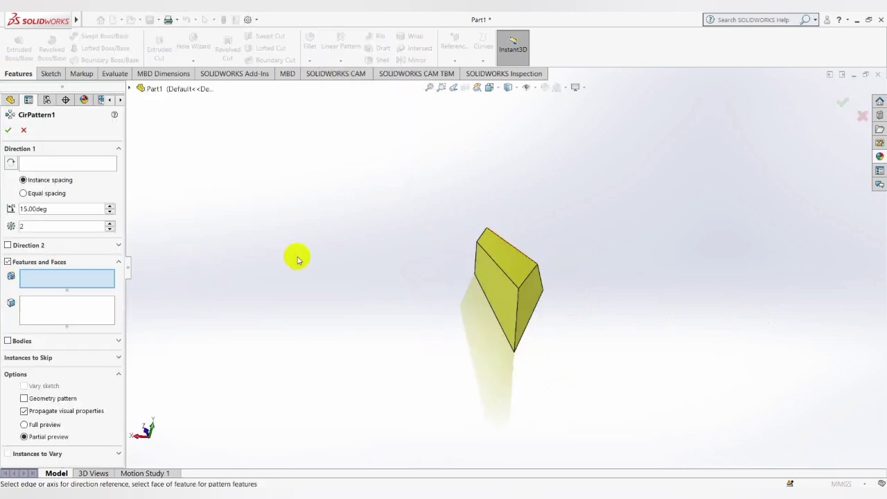
pyautogui.moveTo(297, 255); pyautogui.dragTo(7, 252, button='middle')
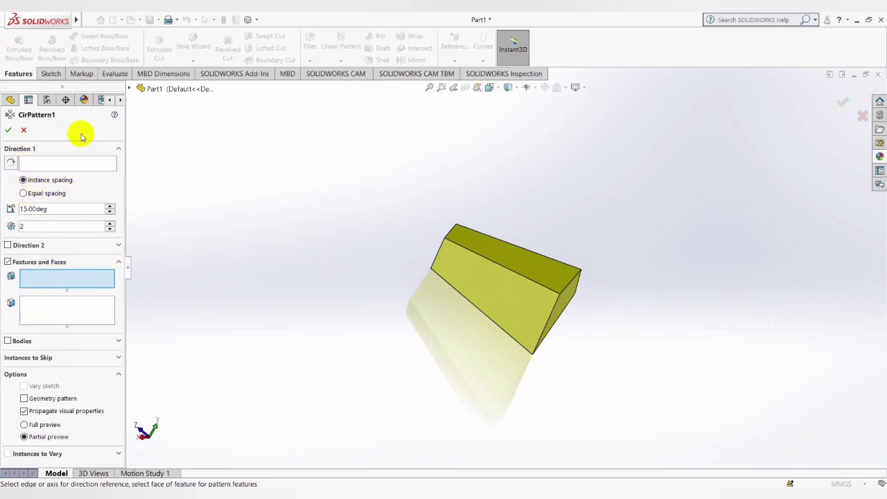
pyautogui.click(32, 165)
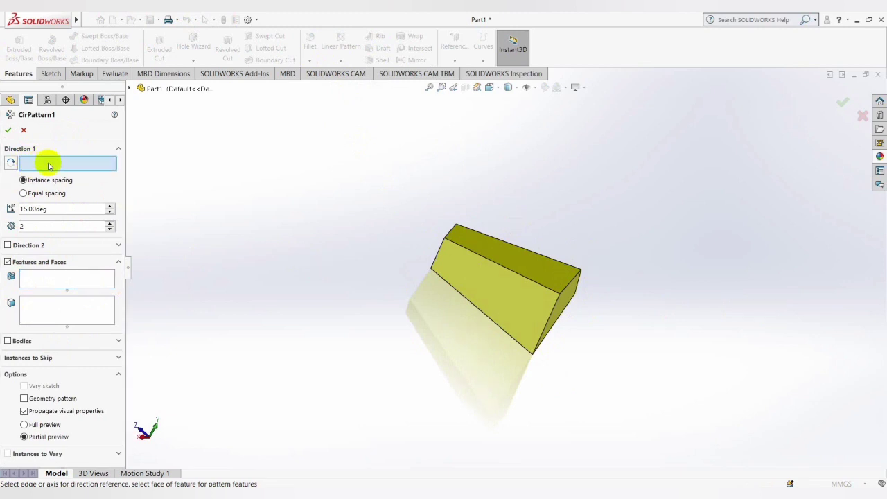
pyautogui.click(43, 278)
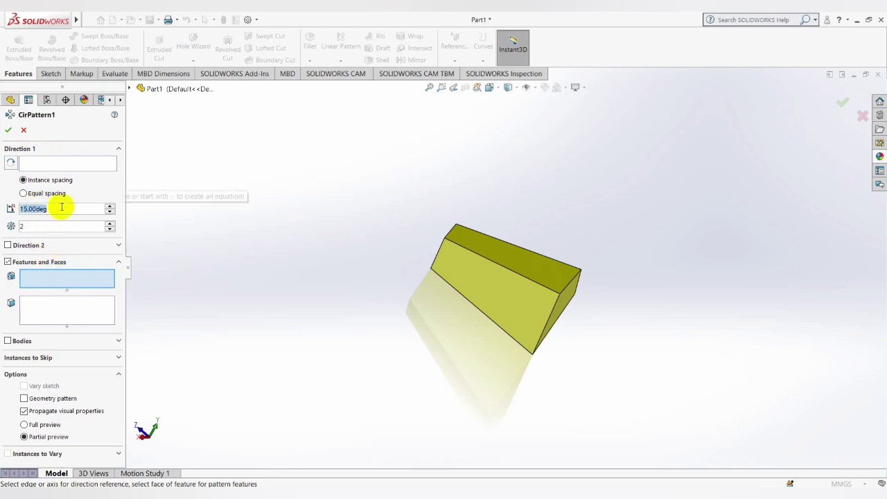
pyautogui.write('360')
pyautogui.press('Return')
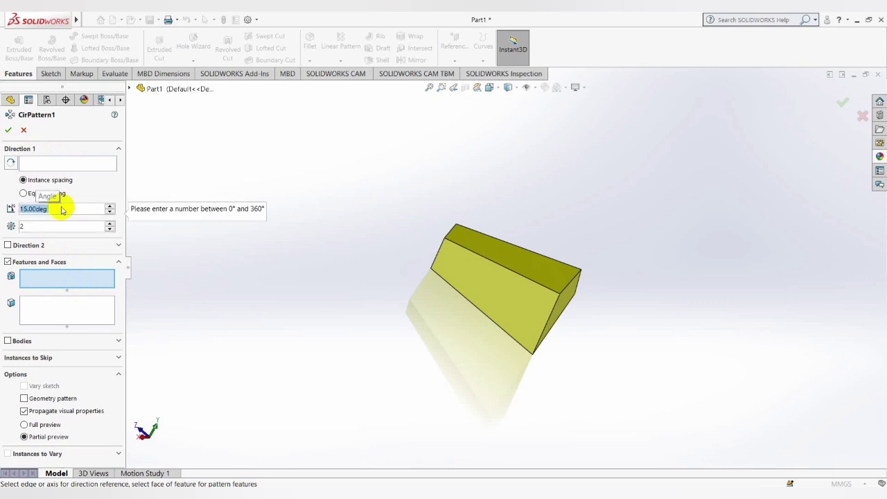
pyautogui.click(62, 208)
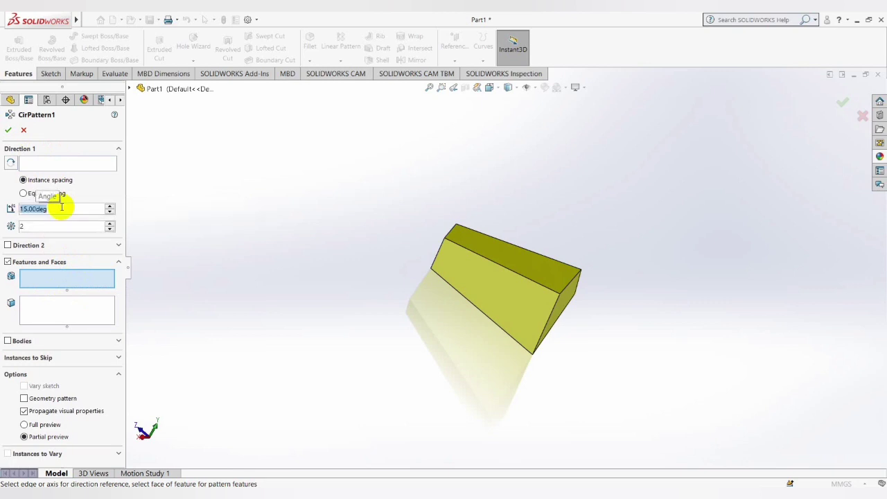
pyautogui.write('360')
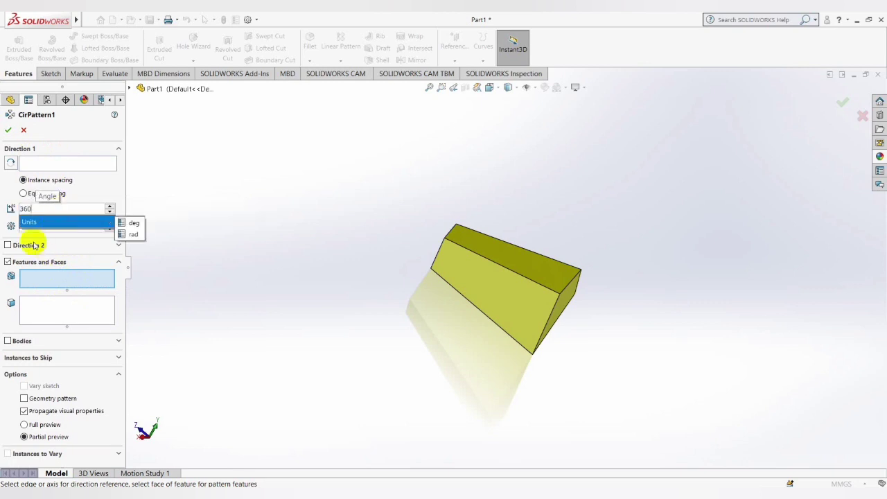
pyautogui.click(32, 228)
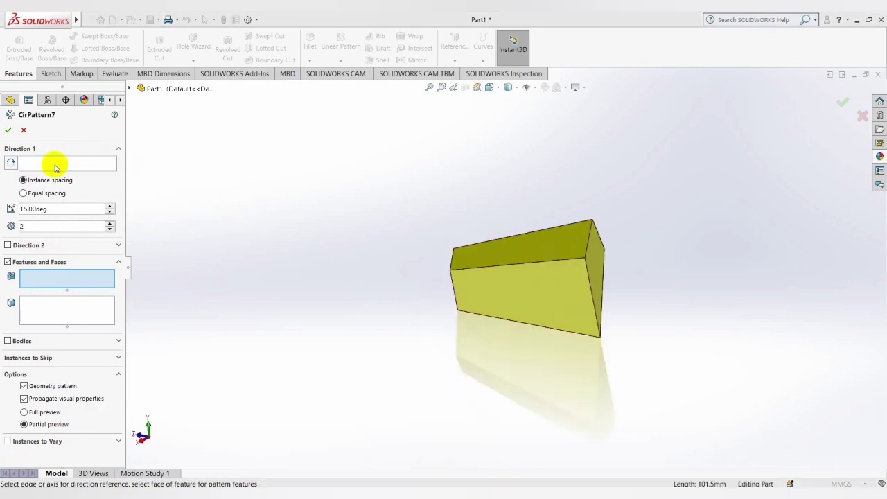
# Make the circular pattern rotate around the block's bottom edge with 18 instances.
pyautogui.click(41, 168)
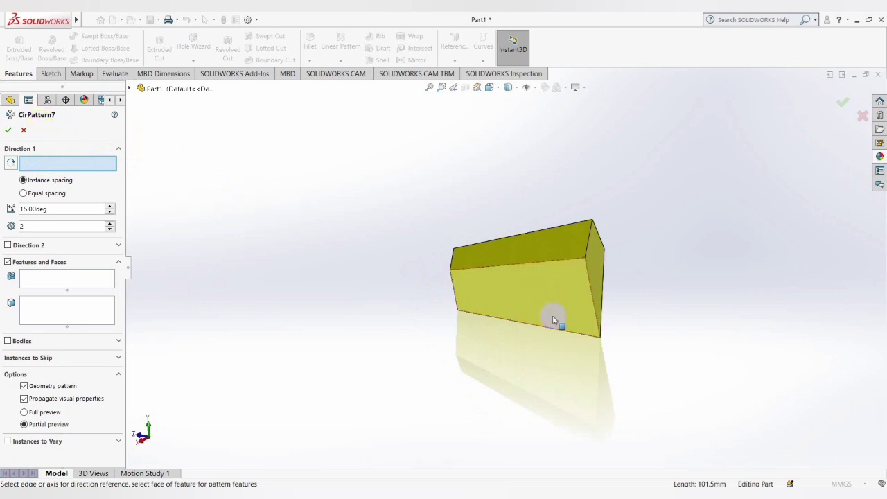
pyautogui.click(526, 327)
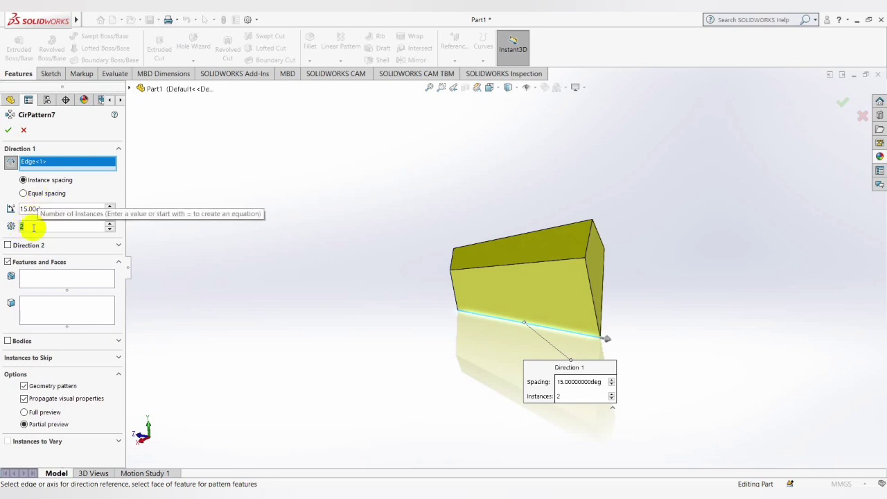
pyautogui.write('18')
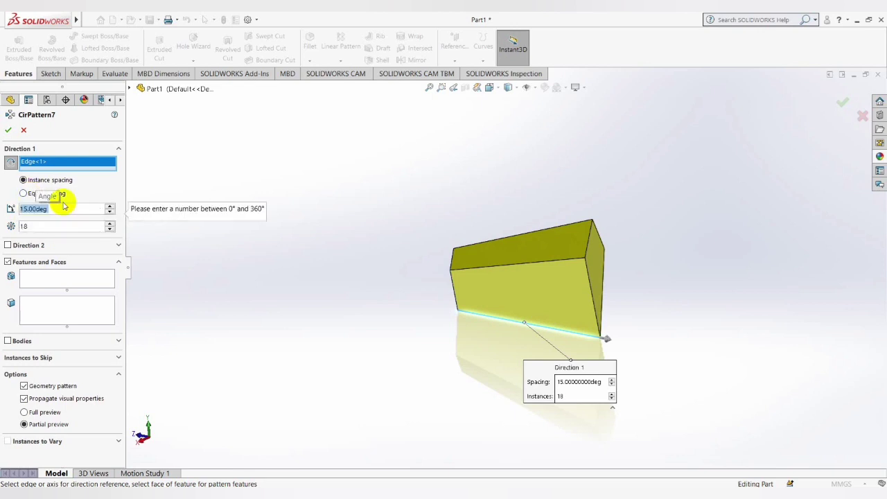
pyautogui.click(34, 277)
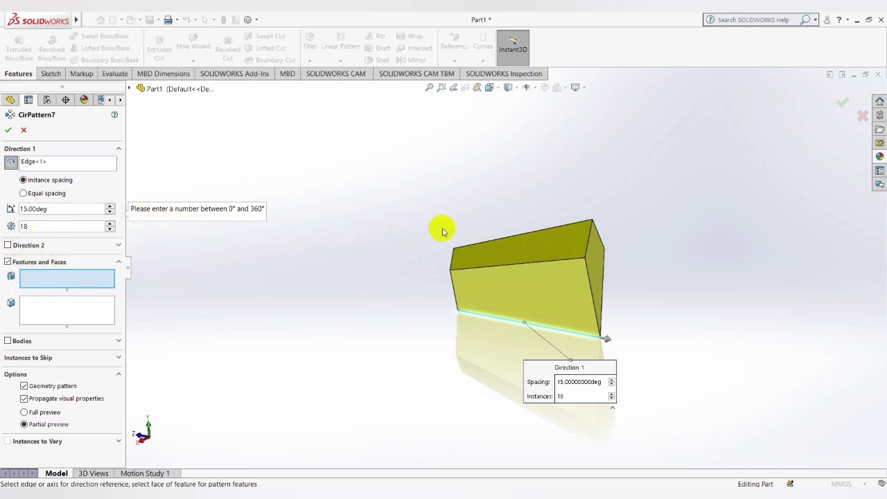
# Pattern Loft1 with equal spacing over 360° to preview 18 copies in a star-shaped ring.
pyautogui.click(495, 259)
pyautogui.moveTo(355, 285)
pyautogui.mouseDown(button='middle')
pyautogui.moveTo(370, 336)
pyautogui.moveTo(396, 317)
pyautogui.moveTo(387, 299)
pyautogui.mouseUp(button='middle')
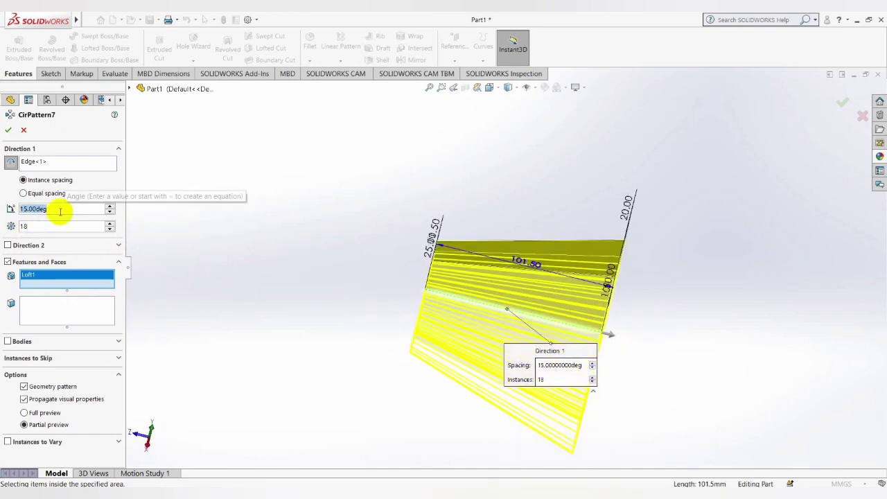
pyautogui.write('360')
pyautogui.press('Return')
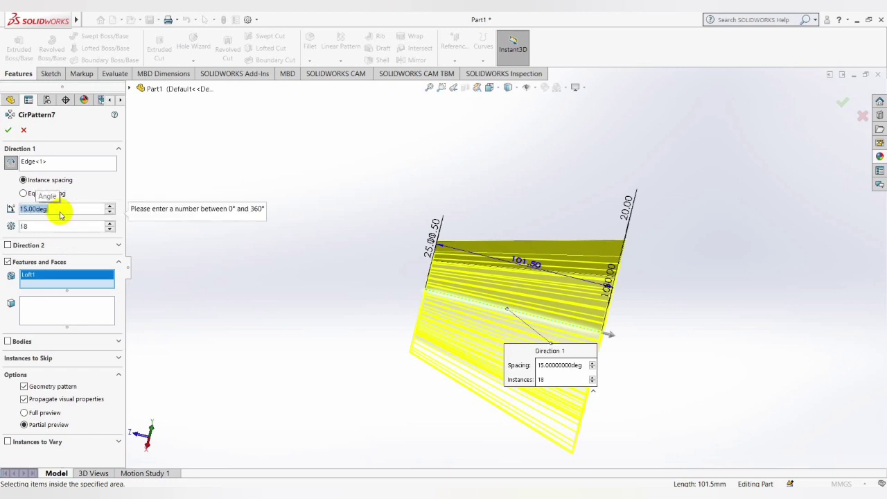
pyautogui.click(24, 193)
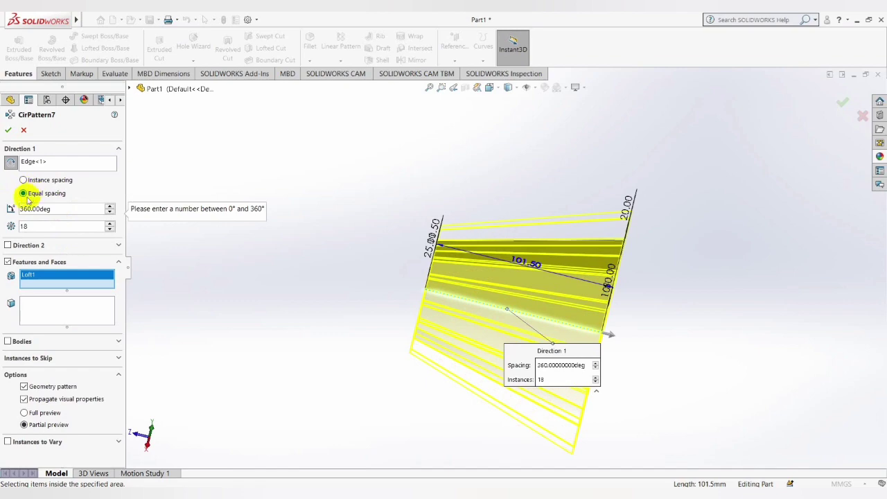
pyautogui.moveTo(600, 260); pyautogui.dragTo(606, 243, button='middle')
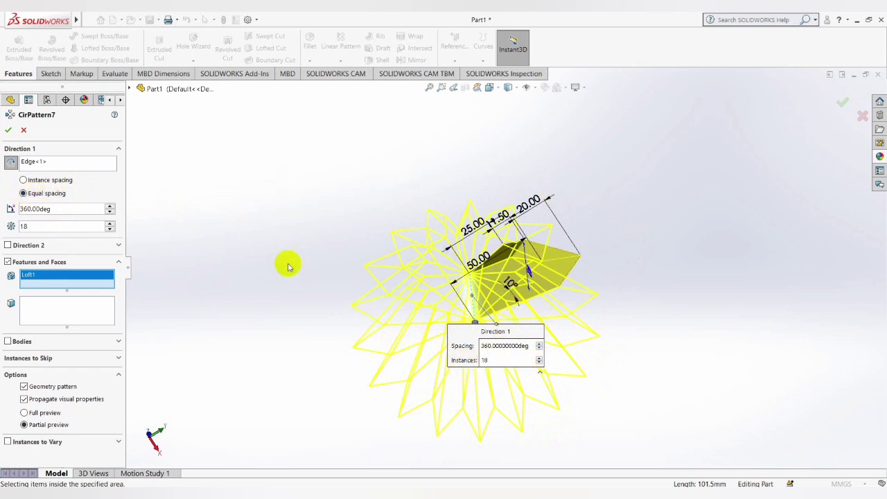
# Confirm the 18-copy circular pattern and switch the scene background to Plain White.
pyautogui.click(8, 130)
pyautogui.moveTo(406, 278)
pyautogui.mouseDown(button='middle')
pyautogui.moveTo(535, 233)
pyautogui.moveTo(603, 186)
pyautogui.moveTo(418, 291)
pyautogui.moveTo(474, 217)
pyautogui.mouseUp(button='middle')
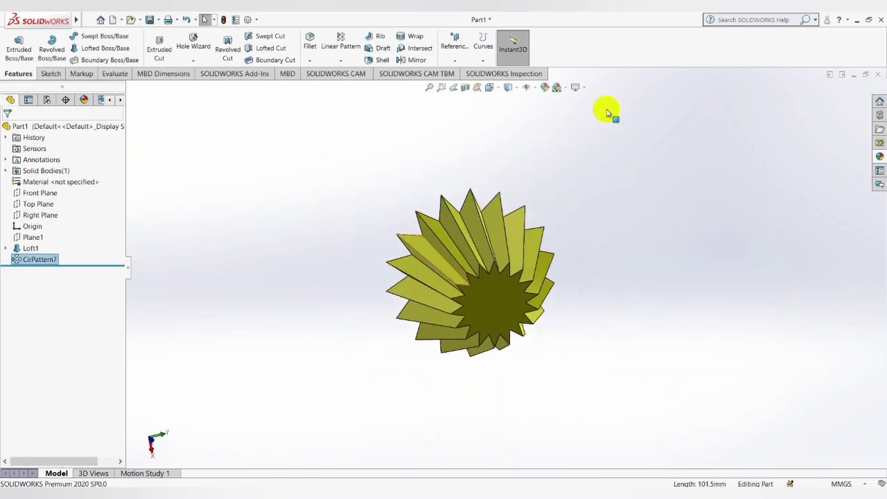
pyautogui.click(566, 91)
pyautogui.click(573, 113)
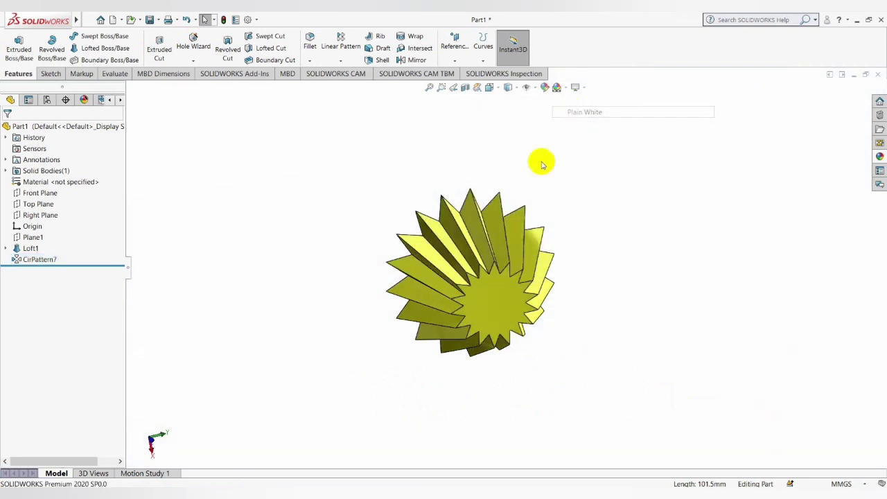
pyautogui.moveTo(541, 159)
pyautogui.mouseDown(button='middle')
pyautogui.moveTo(458, 255)
pyautogui.moveTo(474, 228)
pyautogui.moveTo(575, 297)
pyautogui.moveTo(543, 144)
pyautogui.mouseUp(button='middle')
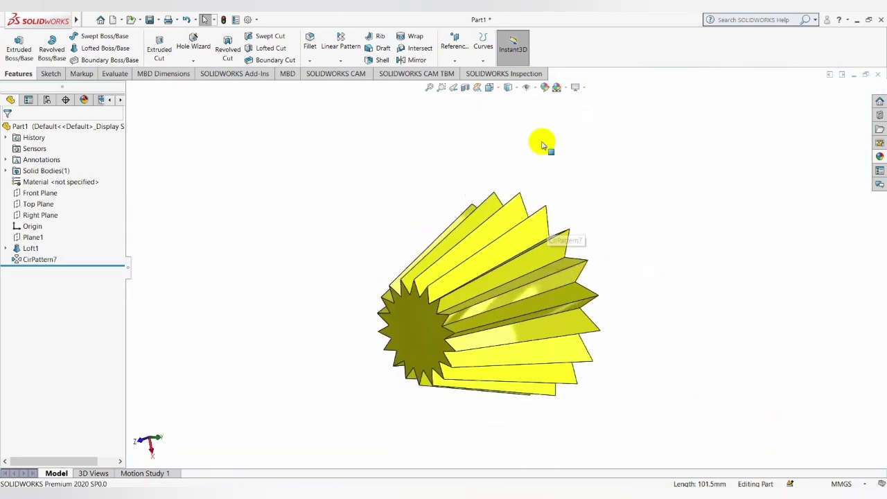
pyautogui.click(568, 89)
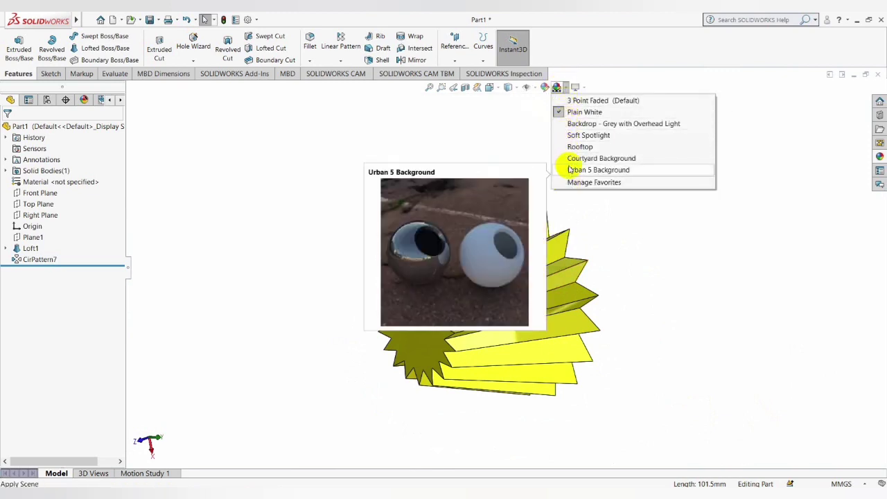
pyautogui.click(587, 113)
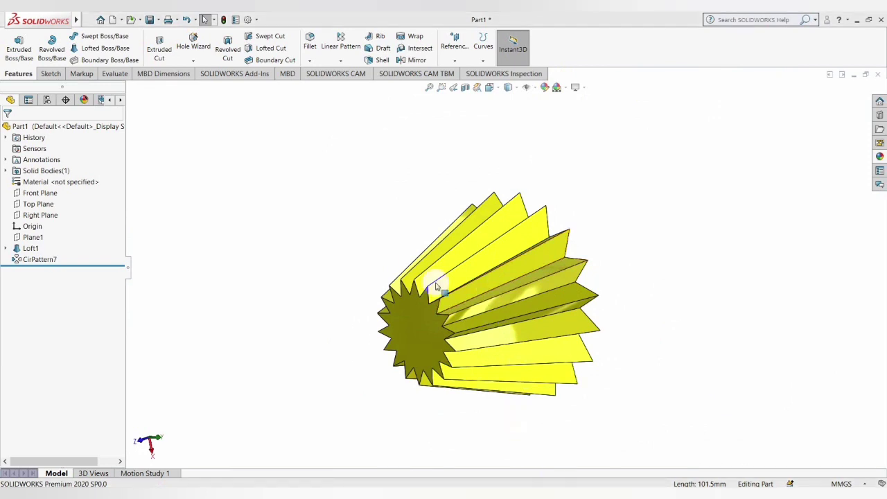
pyautogui.moveTo(418, 330)
pyautogui.mouseDown(button='middle')
pyautogui.moveTo(541, 344)
pyautogui.moveTo(511, 332)
pyautogui.mouseUp(button='middle')
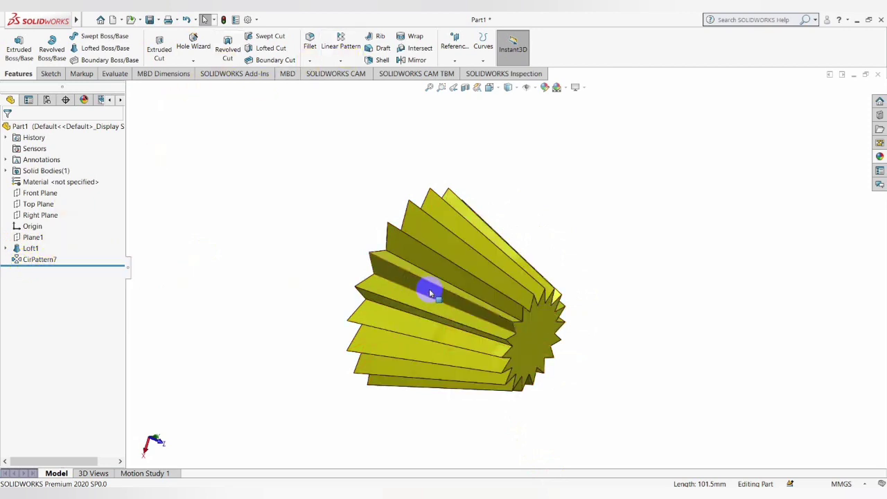
pyautogui.moveTo(427, 289); pyautogui.dragTo(284, 275, button='middle')
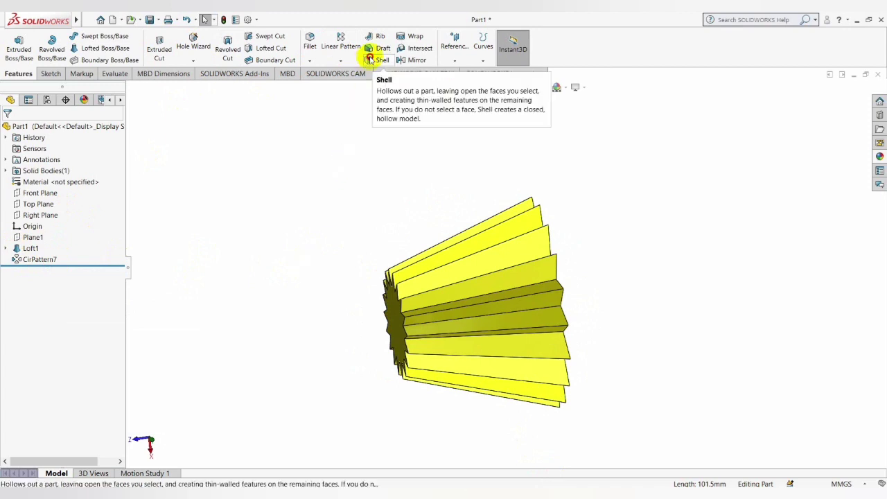
# Shell the fluted cone to 1 mm walls, removing both end faces.
pyautogui.click(371, 60)
pyautogui.moveTo(325, 254)
pyautogui.mouseDown(button='middle')
pyautogui.moveTo(529, 262)
pyautogui.moveTo(622, 358)
pyautogui.mouseUp(button='middle')
pyautogui.click(479, 304)
pyautogui.moveTo(544, 316)
pyautogui.mouseDown(button='middle')
pyautogui.moveTo(471, 301)
pyautogui.moveTo(451, 309)
pyautogui.moveTo(545, 287)
pyautogui.mouseUp(button='middle')
pyautogui.click(545, 287)
pyautogui.moveTo(347, 292); pyautogui.dragTo(424, 333, button='middle')
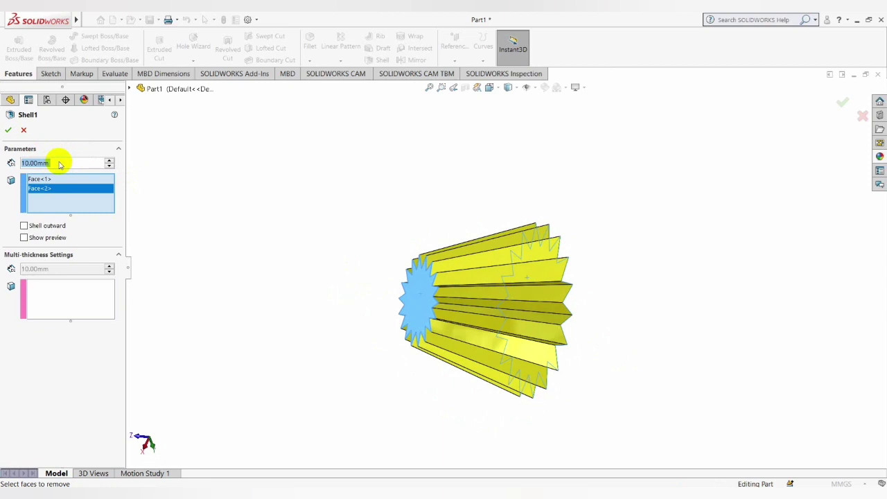
pyautogui.write('1')
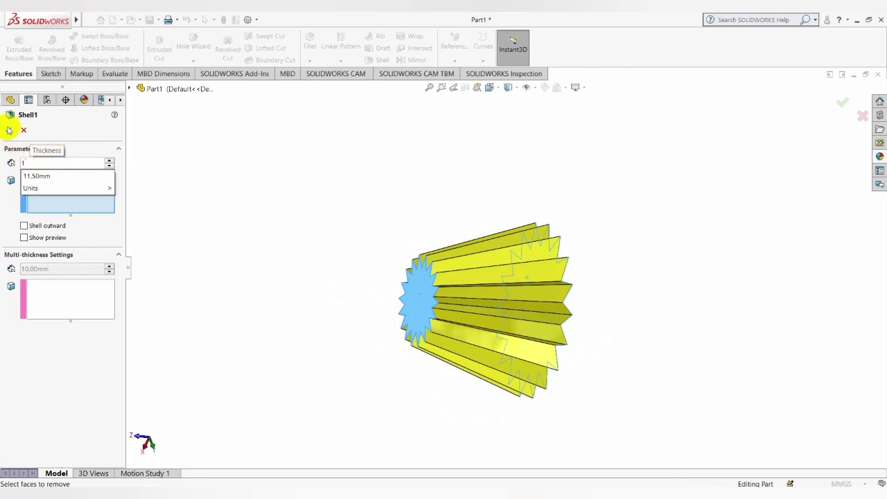
pyautogui.click(9, 130)
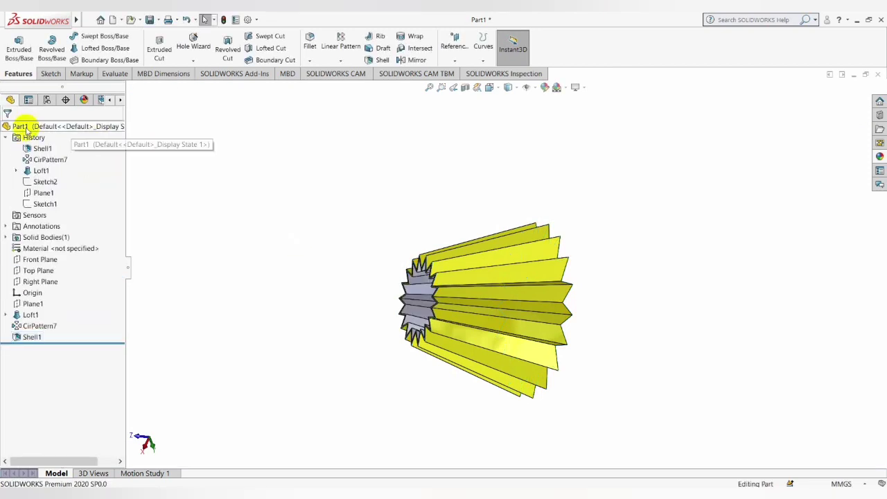
# Start a new sketch on the Front Plane.
pyautogui.click(5, 137)
pyautogui.moveTo(456, 293)
pyautogui.mouseDown(button='middle')
pyautogui.moveTo(330, 179)
pyautogui.moveTo(405, 243)
pyautogui.mouseUp(button='middle')
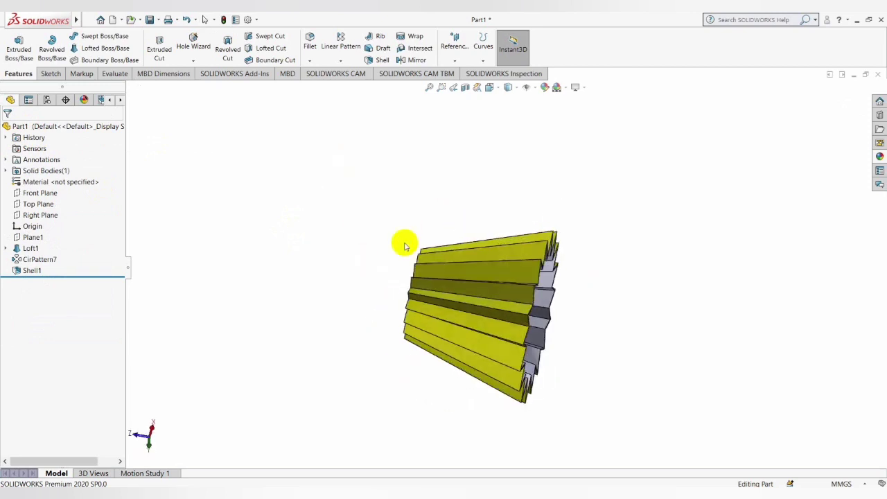
pyautogui.rightClick(40, 196)
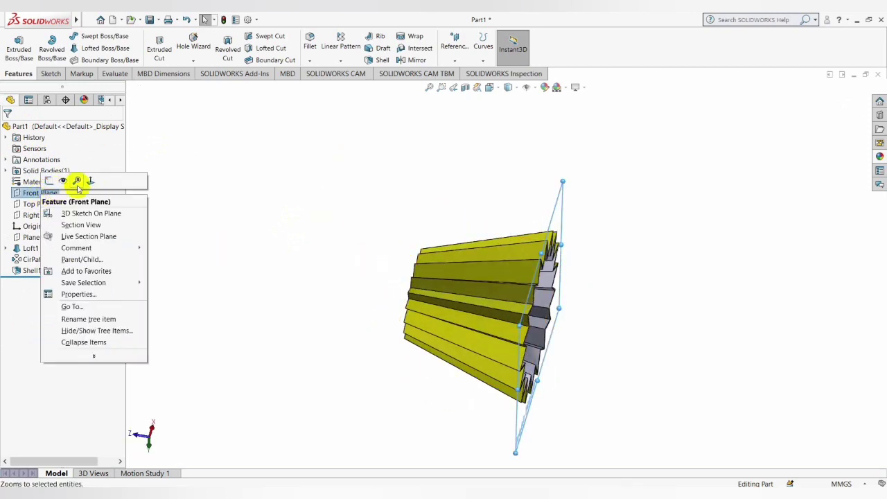
pyautogui.click(44, 181)
pyautogui.click(87, 18)
pyautogui.click(287, 113)
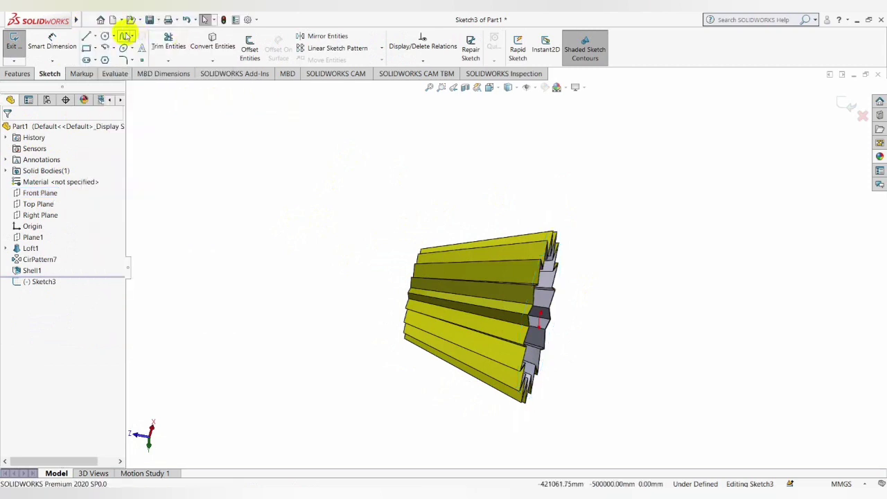
# Draw a radius 70 circle centred on the origin around the cone's wide end.
pyautogui.click(109, 37)
pyautogui.moveTo(515, 294); pyautogui.dragTo(520, 321, button='middle')
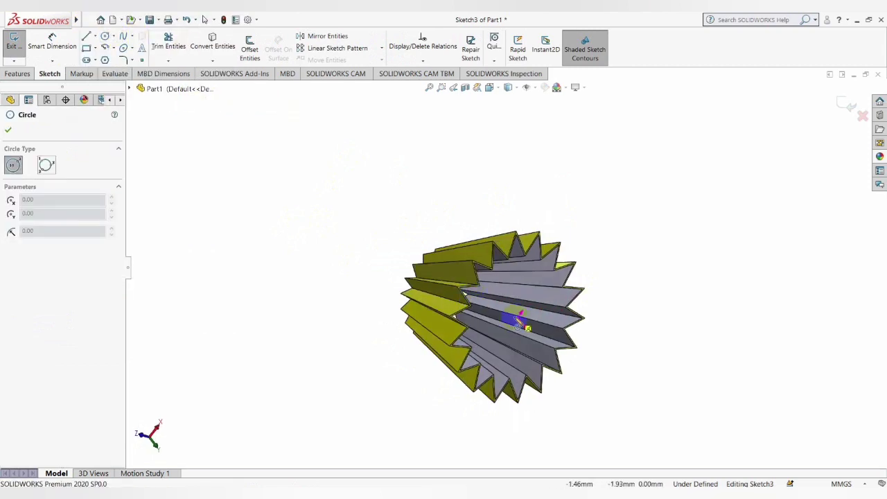
pyautogui.click(518, 316)
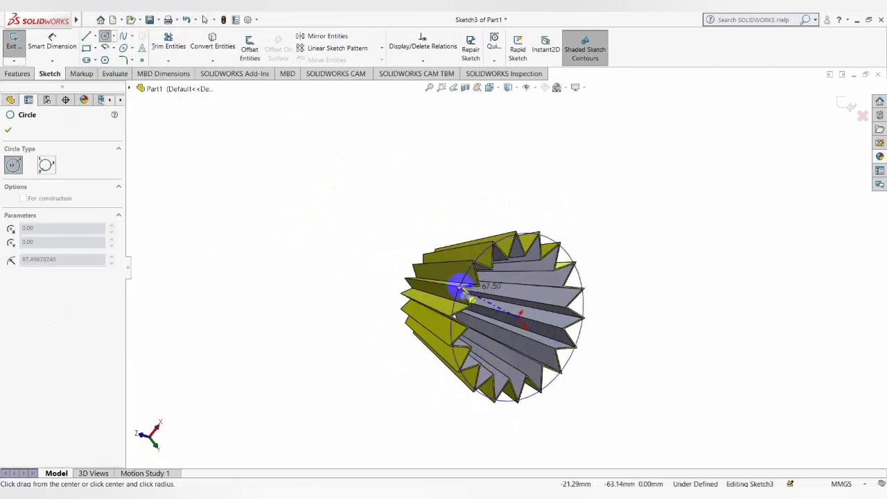
pyautogui.moveTo(460, 287); pyautogui.dragTo(456, 273, button='middle')
pyautogui.scroll(-3, 437, 279)
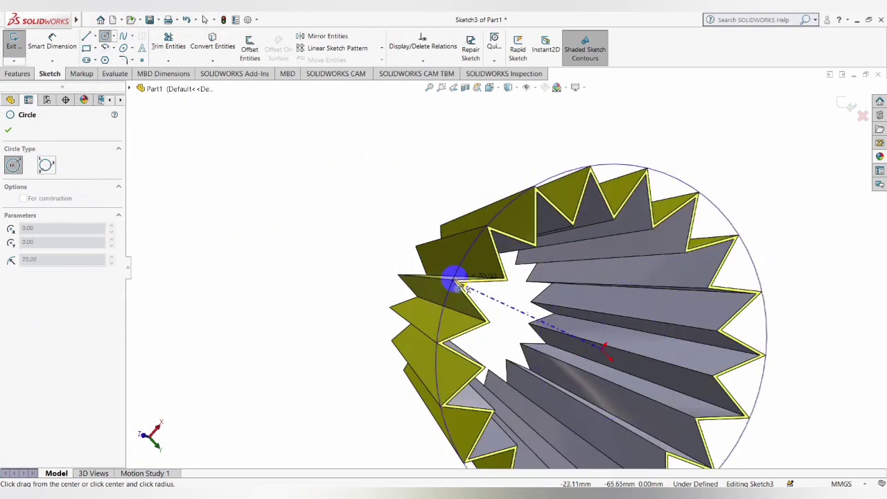
pyautogui.scroll(-2, 458, 281)
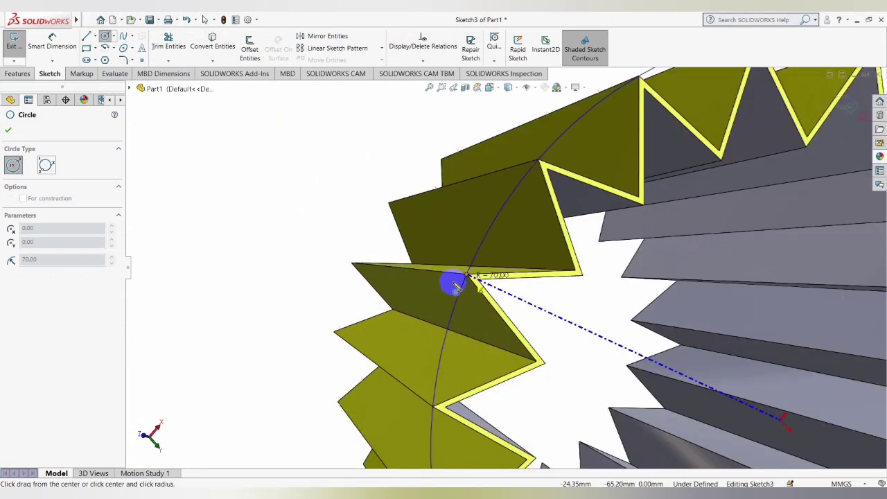
pyautogui.click(469, 276)
pyautogui.rightClick(469, 278)
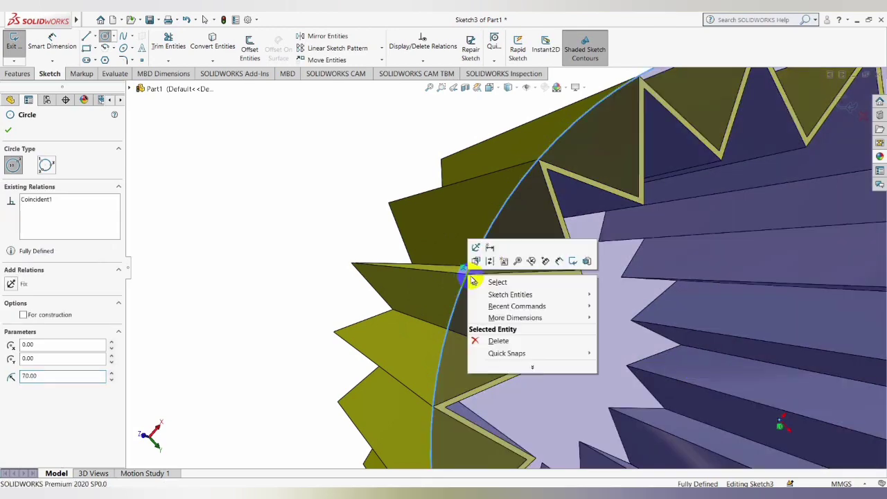
pyautogui.click(495, 281)
pyautogui.rightClick(476, 280)
pyautogui.press('Escape')
pyautogui.scroll(3, 478, 283)
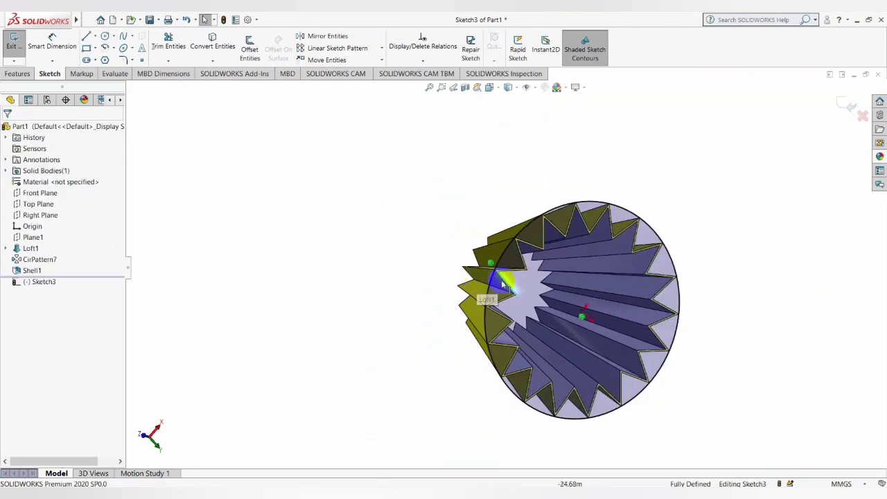
pyautogui.moveTo(510, 291)
pyautogui.mouseDown(button='middle')
pyautogui.moveTo(531, 279)
pyautogui.moveTo(522, 215)
pyautogui.mouseUp(button='middle')
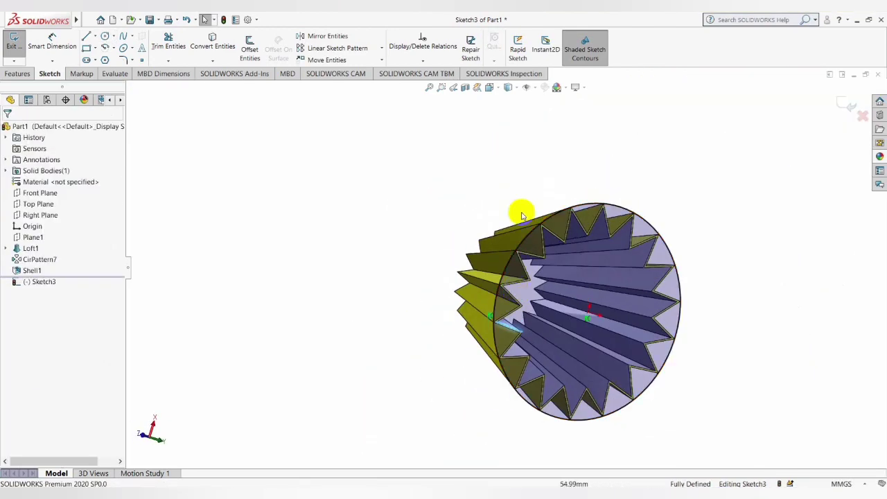
pyautogui.moveTo(534, 305)
pyautogui.mouseDown(button='middle')
pyautogui.moveTo(513, 298)
pyautogui.moveTo(614, 307)
pyautogui.moveTo(539, 337)
pyautogui.mouseUp(button='middle')
pyautogui.click(16, 75)
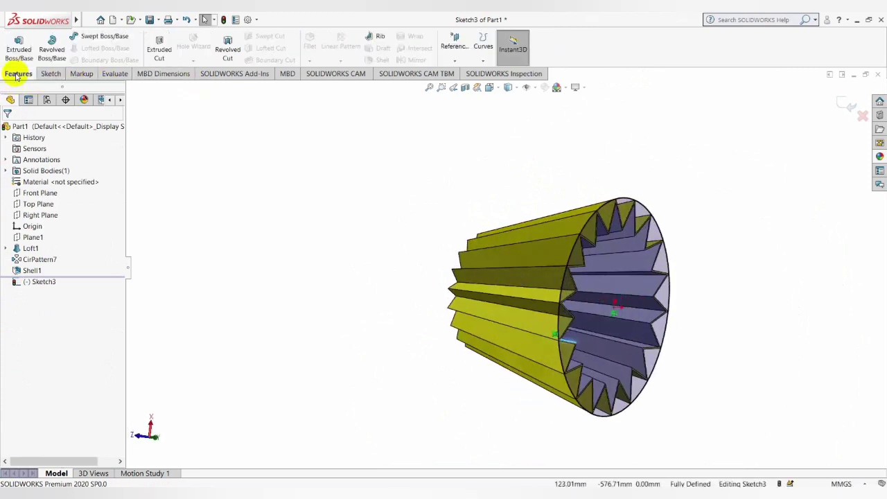
# Extrude the circle 17.5 mm in the reversed direction into a solid disc at the wide end.
pyautogui.click(20, 48)
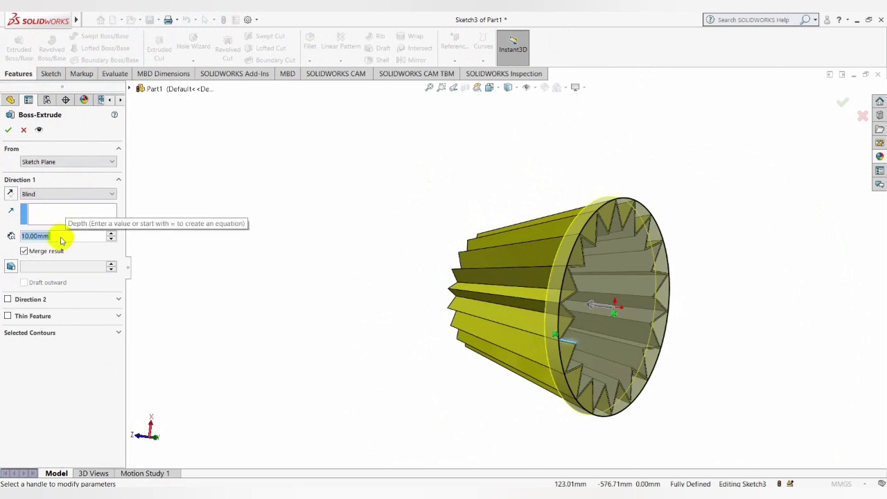
pyautogui.moveTo(551, 323); pyautogui.dragTo(525, 337, button='middle')
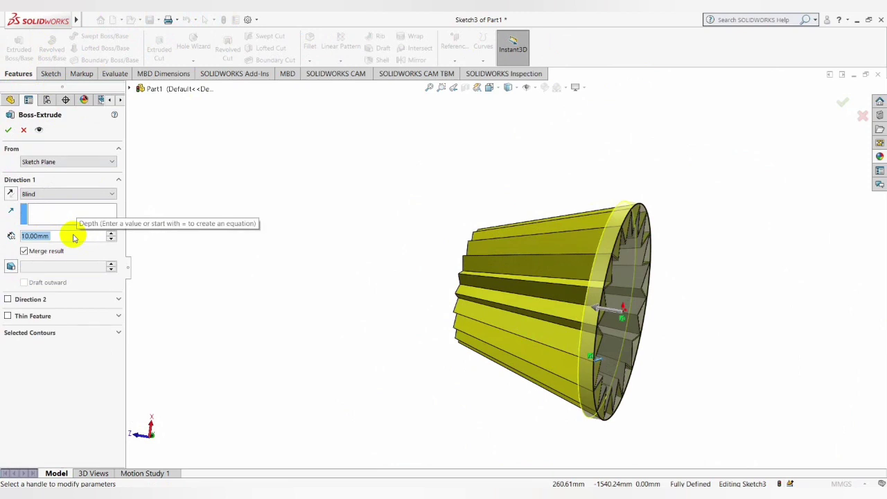
pyautogui.write('17')
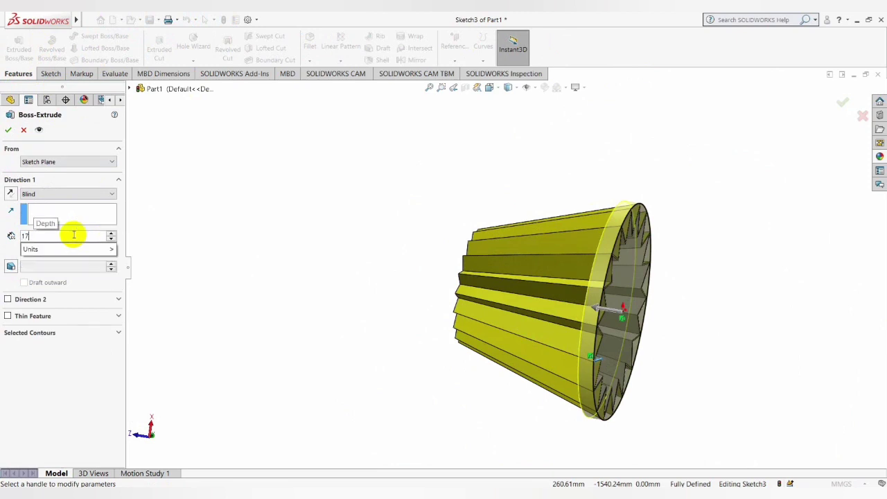
pyautogui.write('.5')
pyautogui.press('Return')
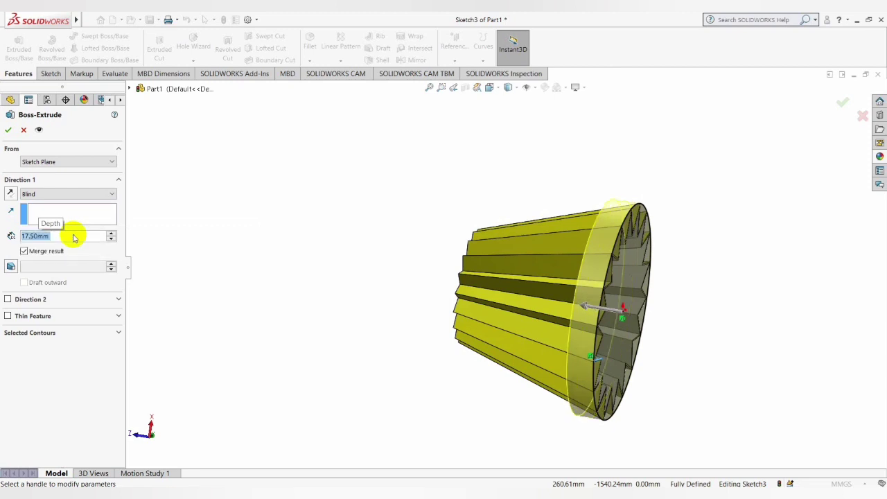
pyautogui.click(10, 197)
pyautogui.moveTo(673, 329)
pyautogui.mouseDown(button='middle')
pyautogui.moveTo(668, 364)
pyautogui.moveTo(715, 405)
pyautogui.mouseUp(button='middle')
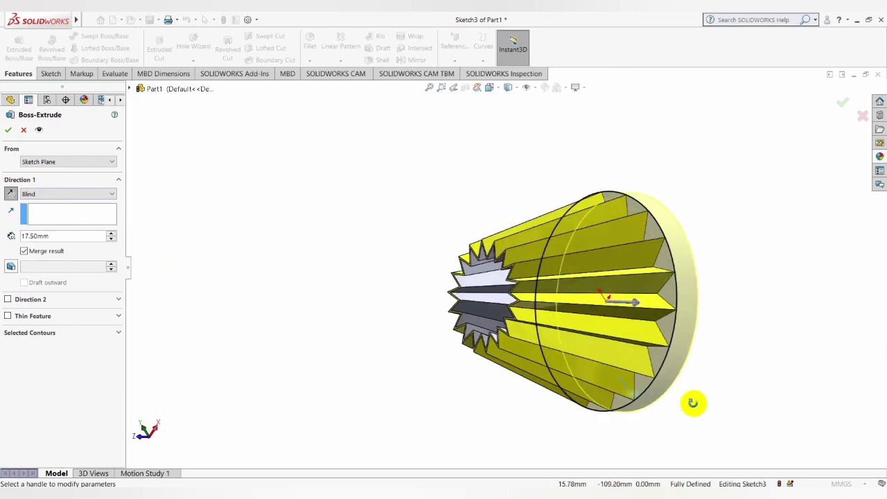
pyautogui.click(8, 132)
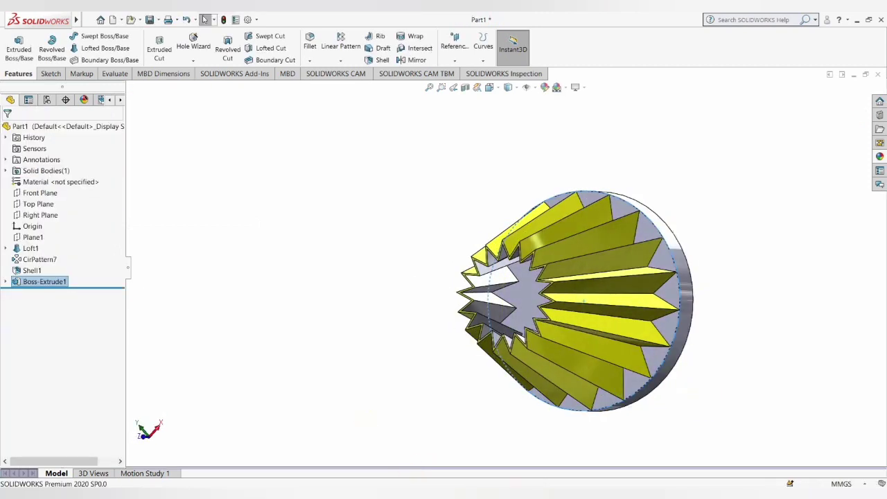
# Orbit and zoom to the star-shaped toothed end face and bring up its context menu.
pyautogui.moveTo(575, 337); pyautogui.dragTo(476, 298, button='middle')
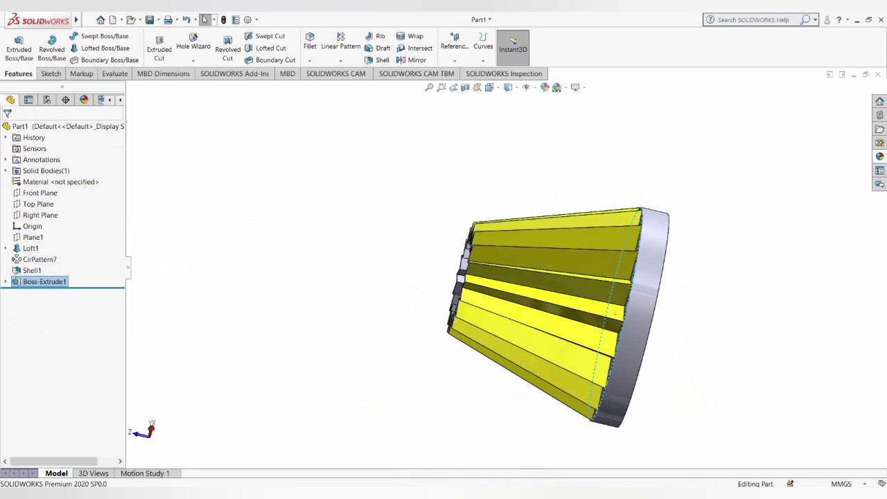
pyautogui.moveTo(600, 283); pyautogui.dragTo(658, 321, button='middle')
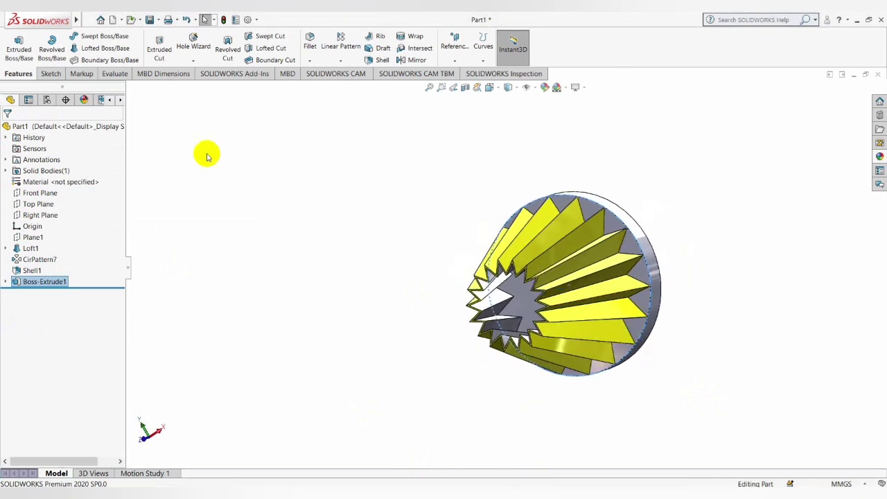
pyautogui.moveTo(693, 282); pyautogui.dragTo(573, 337, button='middle')
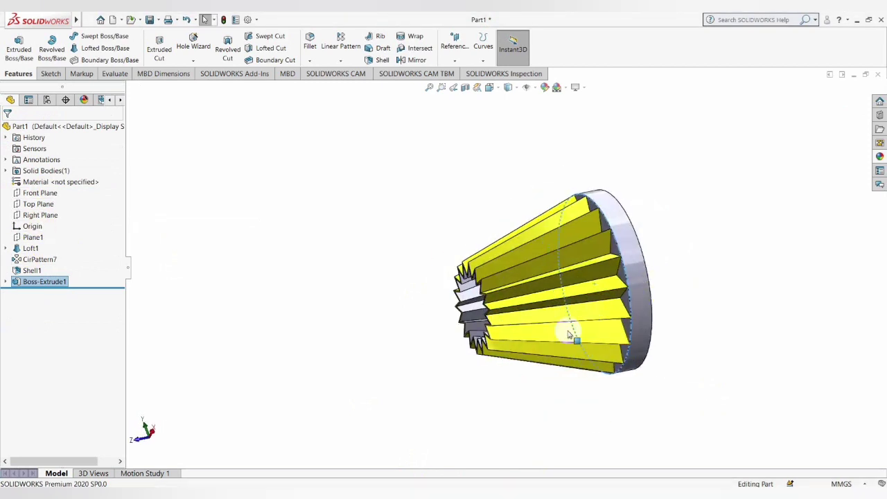
pyautogui.scroll(-3, 488, 279)
pyautogui.moveTo(476, 277); pyautogui.dragTo(534, 261, button='middle')
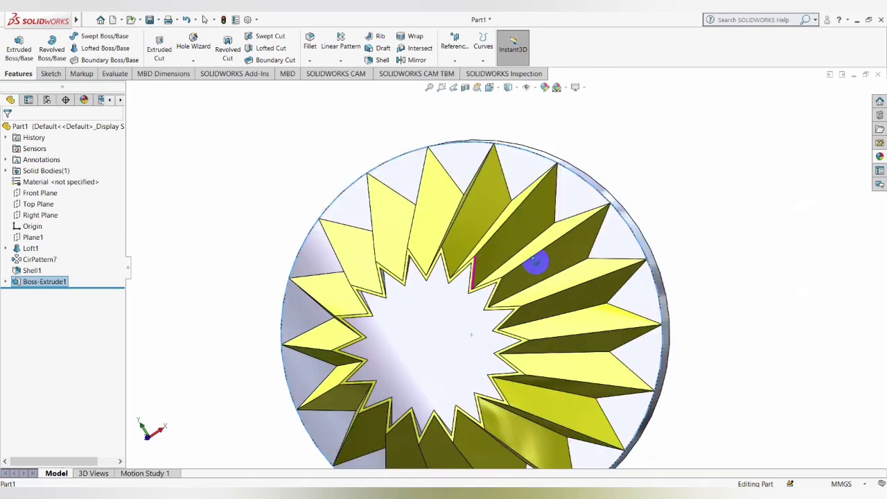
pyautogui.scroll(3, 423, 323)
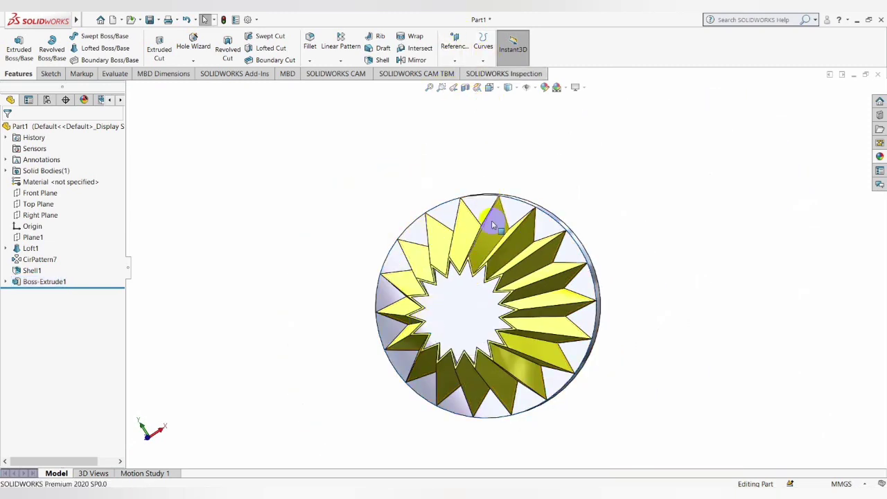
pyautogui.scroll(-3, 489, 279)
pyautogui.scroll(2, 452, 340)
pyautogui.moveTo(454, 361); pyautogui.dragTo(489, 257, button='middle')
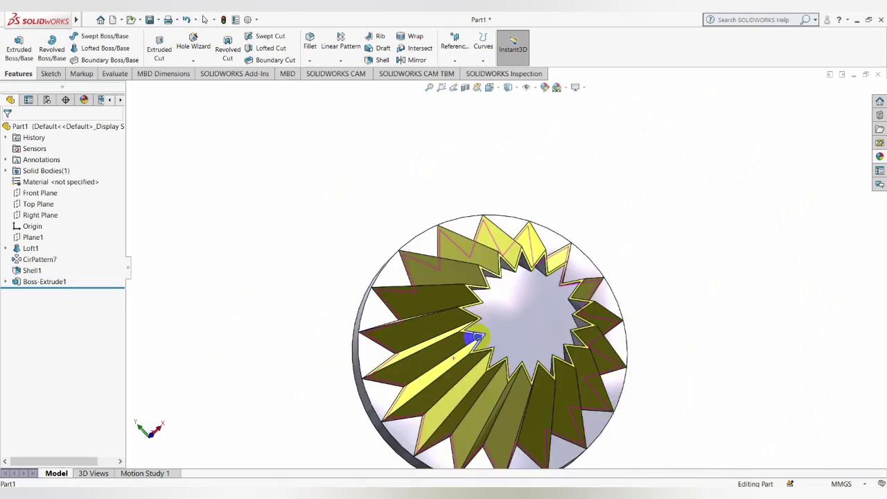
pyautogui.scroll(-3, 492, 287)
pyautogui.scroll(-2, 491, 287)
pyautogui.scroll(4, 511, 326)
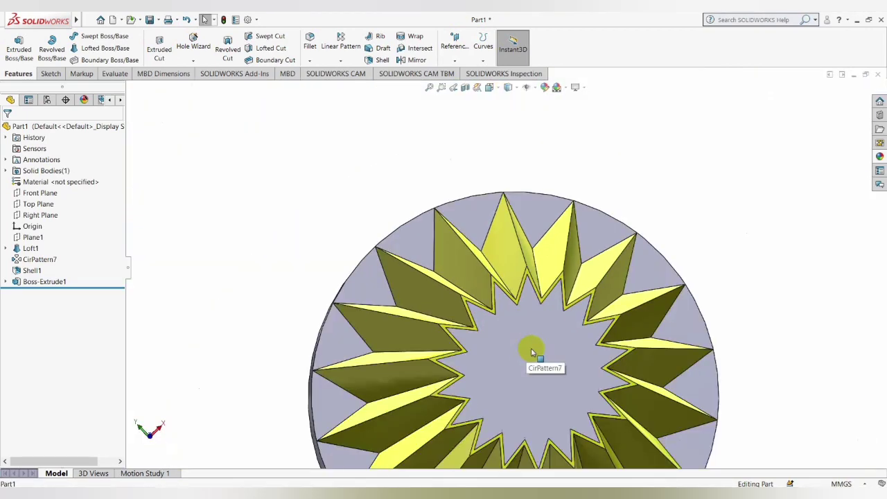
pyautogui.moveTo(545, 356); pyautogui.dragTo(586, 281, button='middle')
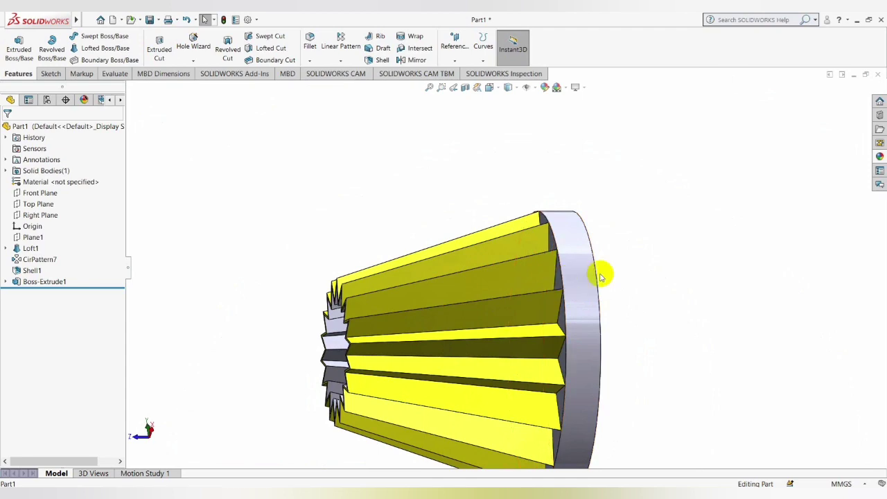
pyautogui.moveTo(311, 323)
pyautogui.mouseDown(button='middle')
pyautogui.moveTo(365, 328)
pyautogui.moveTo(392, 340)
pyautogui.mouseUp(button='middle')
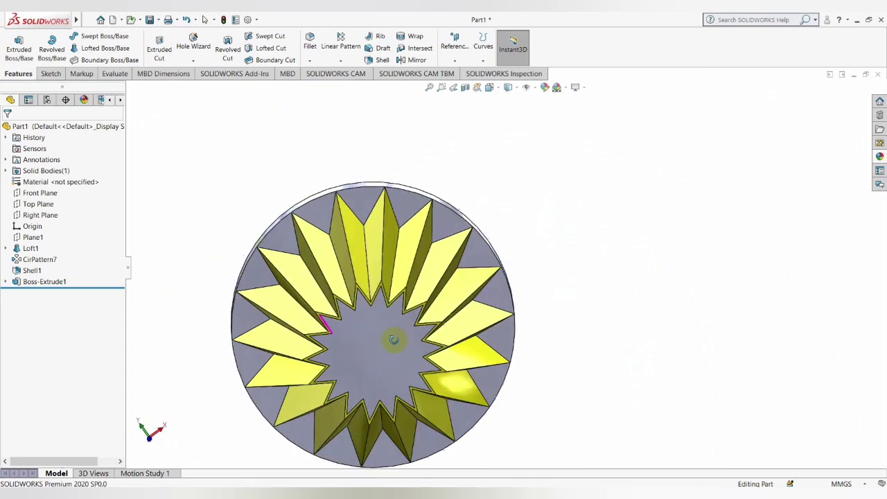
pyautogui.scroll(-2, 373, 301)
pyautogui.scroll(-1, 402, 316)
pyautogui.scroll(-1, 433, 257)
pyautogui.scroll(-2, 433, 257)
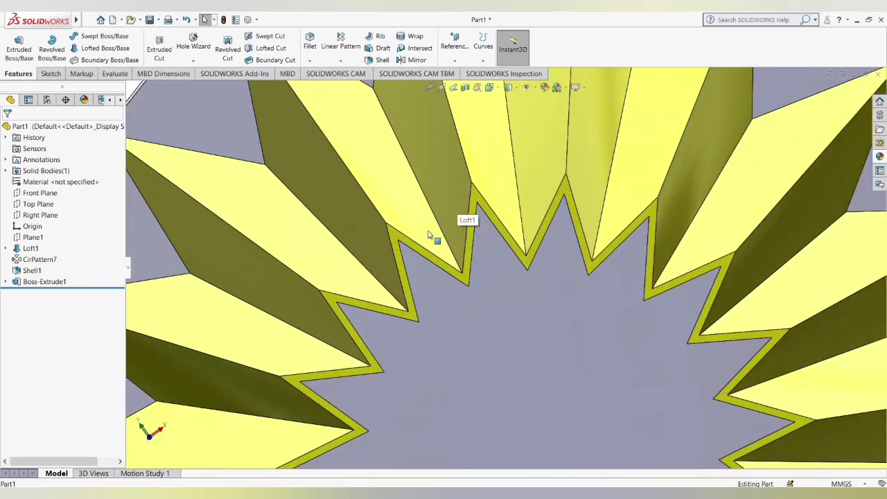
pyautogui.rightClick(393, 238)
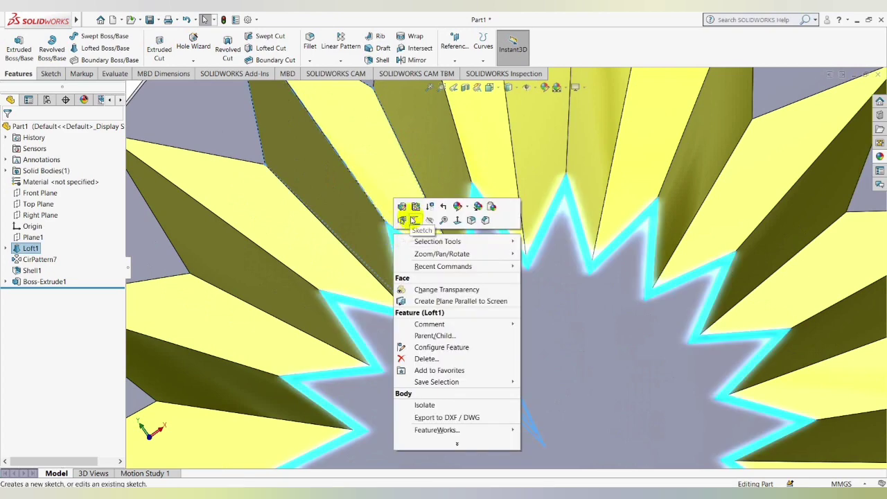
# Sketch a radius 36.50 circle centred on the origin on the toothed end face.
pyautogui.click(416, 224)
pyautogui.scroll(4, 470, 257)
pyautogui.scroll(2, 476, 277)
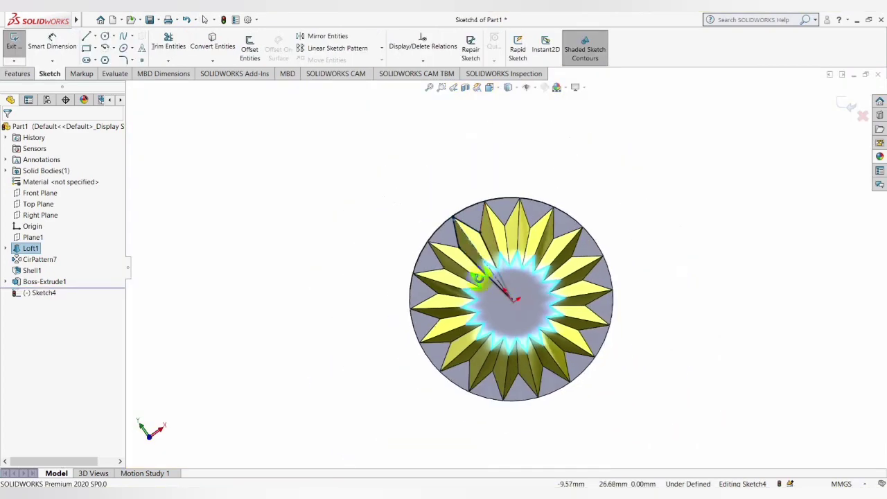
pyautogui.moveTo(476, 277); pyautogui.dragTo(459, 307, button='middle')
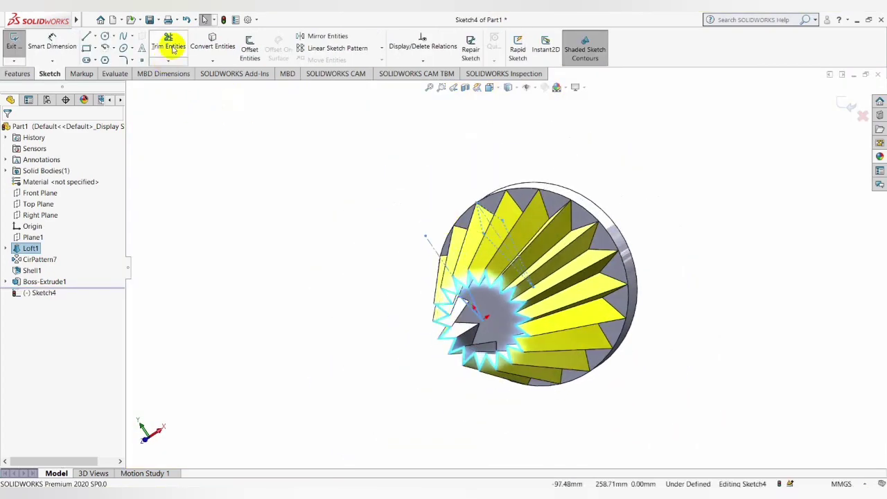
pyautogui.click(104, 36)
pyautogui.scroll(-2, 518, 324)
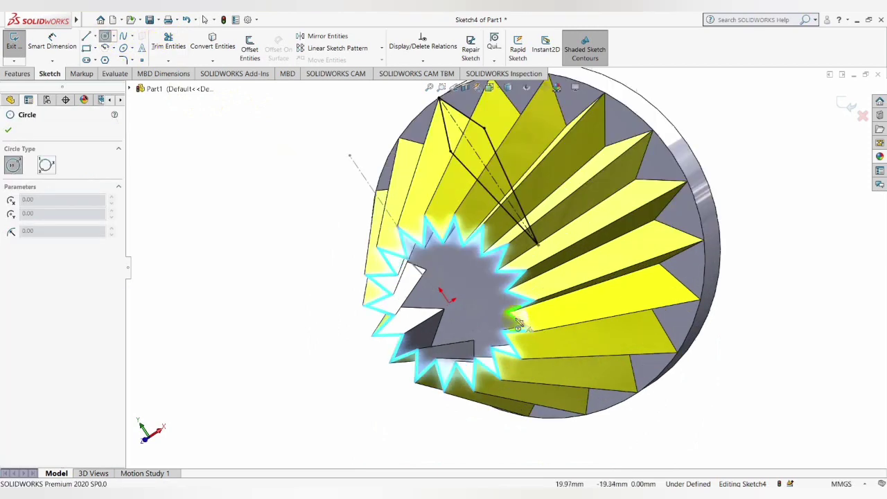
pyautogui.click(451, 301)
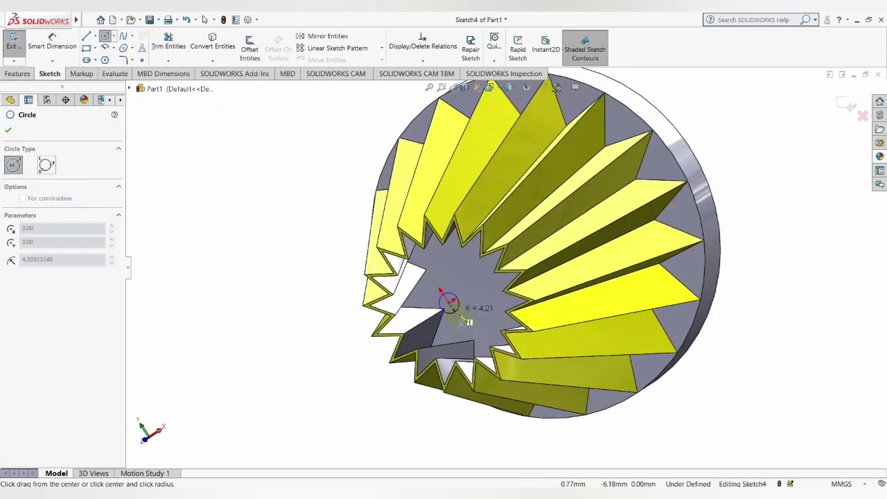
pyautogui.click(481, 299)
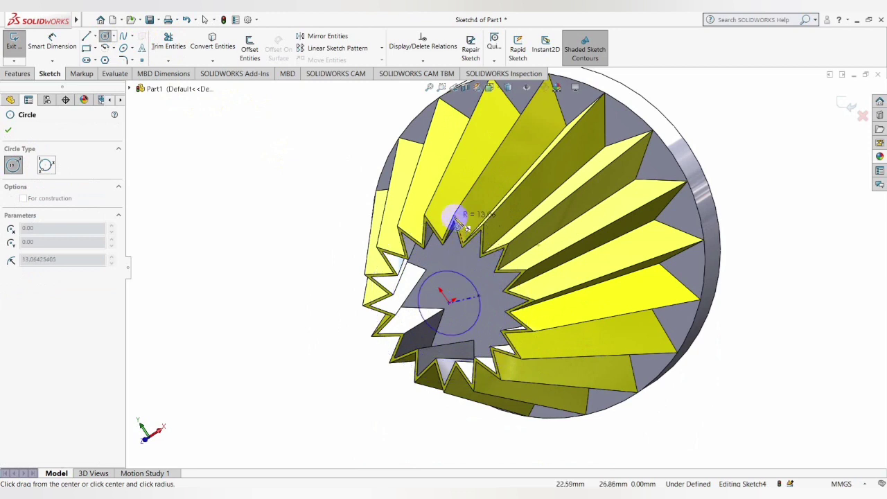
pyautogui.click(455, 217)
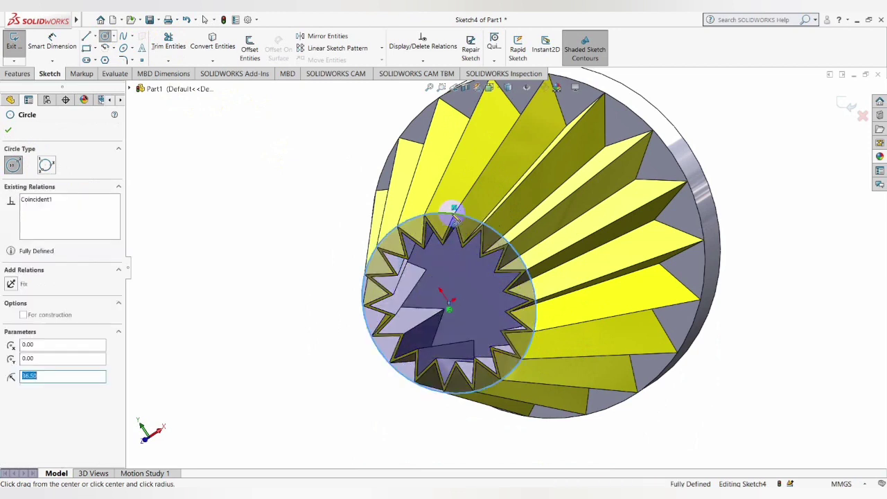
pyautogui.rightClick(205, 163)
pyautogui.click(227, 170)
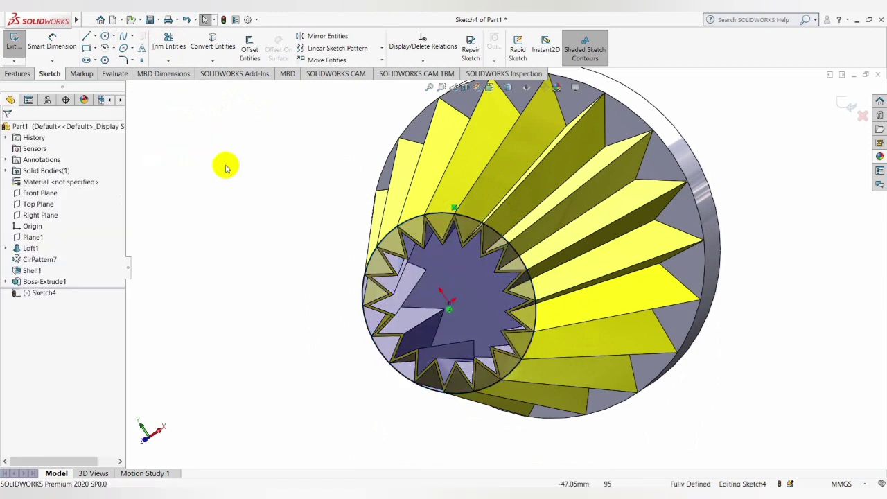
# Extrude the circle outward 17.50 mm as a boss.
pyautogui.click(18, 73)
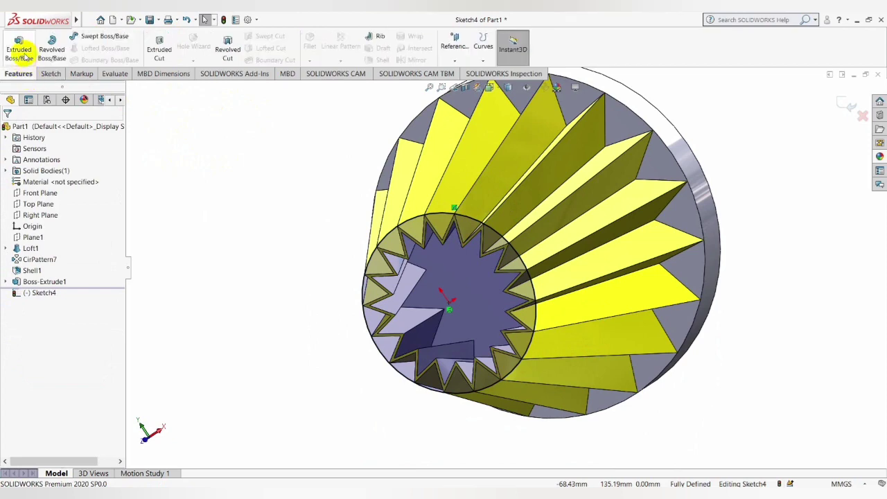
pyautogui.click(21, 53)
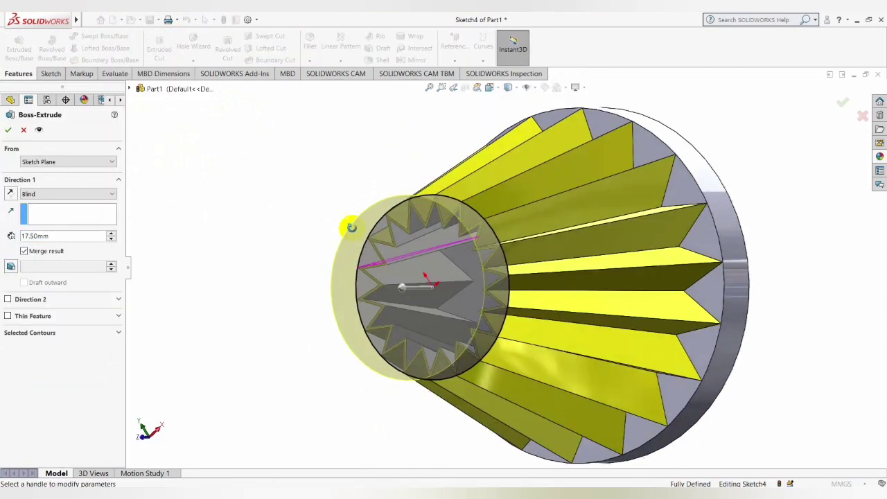
pyautogui.click(7, 133)
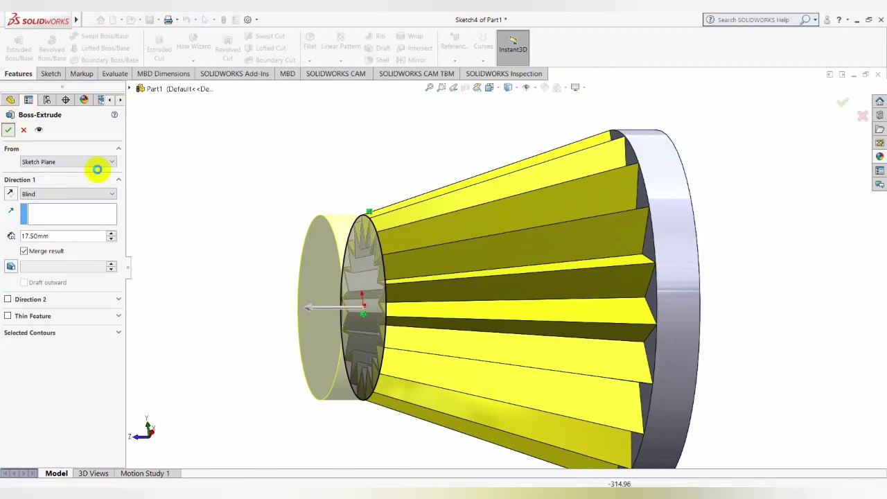
# Start a fillet on the circular edges at the large and small ends.
pyautogui.click(368, 229)
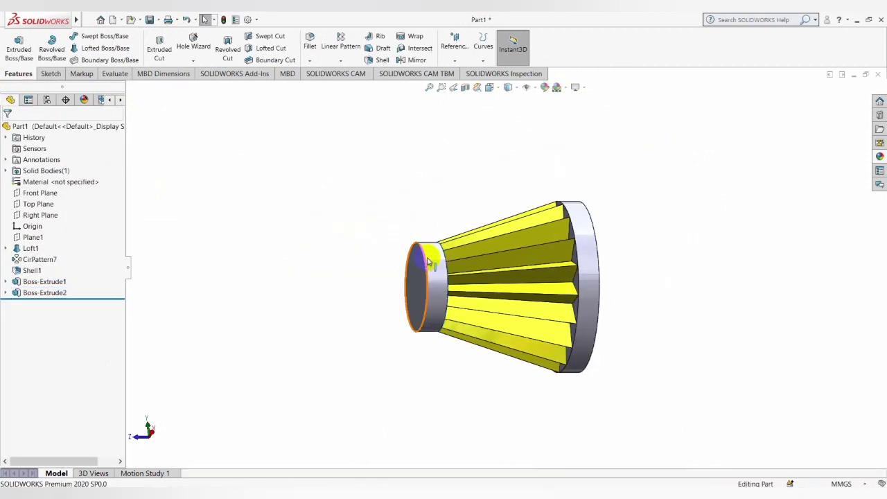
pyautogui.moveTo(426, 257); pyautogui.dragTo(445, 310, button='middle')
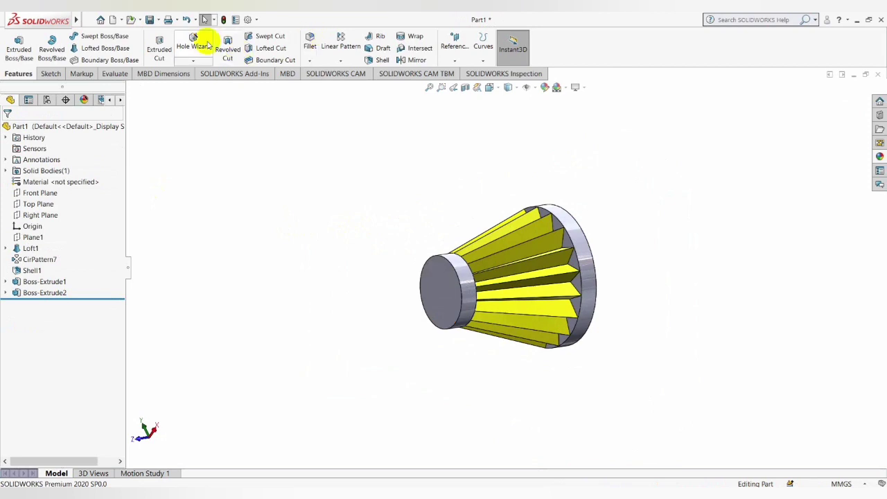
pyautogui.click(310, 43)
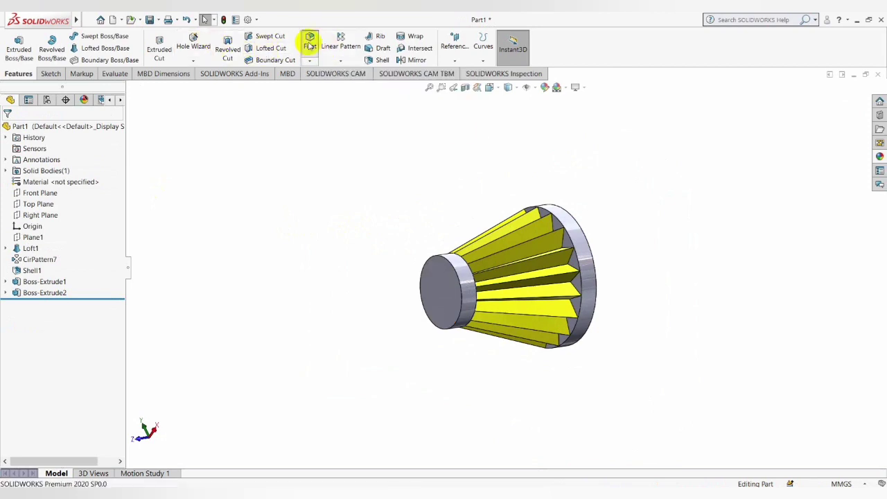
pyautogui.moveTo(554, 198)
pyautogui.mouseDown(button='middle')
pyautogui.moveTo(506, 234)
pyautogui.moveTo(511, 251)
pyautogui.moveTo(559, 246)
pyautogui.mouseUp(button='middle')
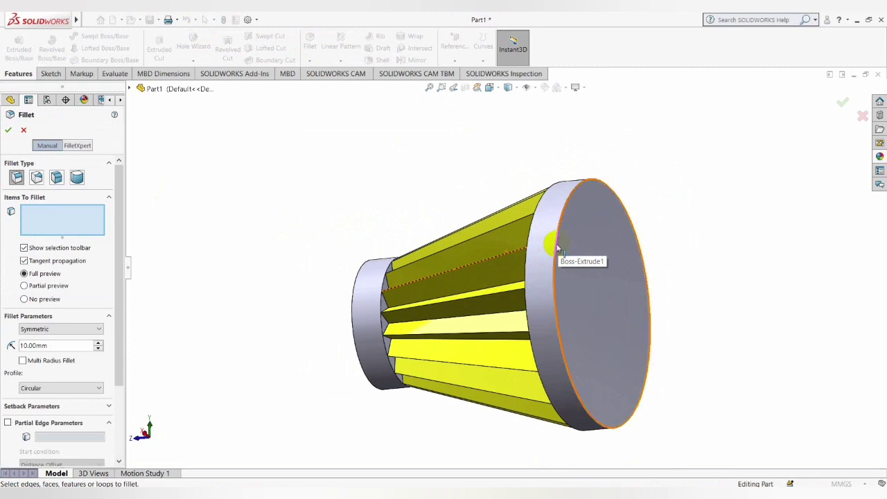
pyautogui.click(559, 246)
pyautogui.moveTo(396, 303)
pyautogui.mouseDown(button='middle')
pyautogui.moveTo(250, 325)
pyautogui.moveTo(417, 296)
pyautogui.mouseUp(button='middle')
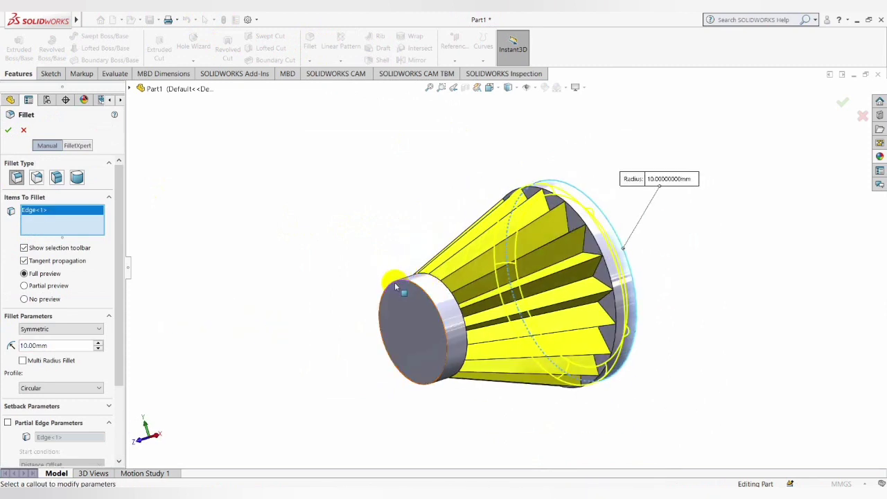
pyautogui.click(393, 284)
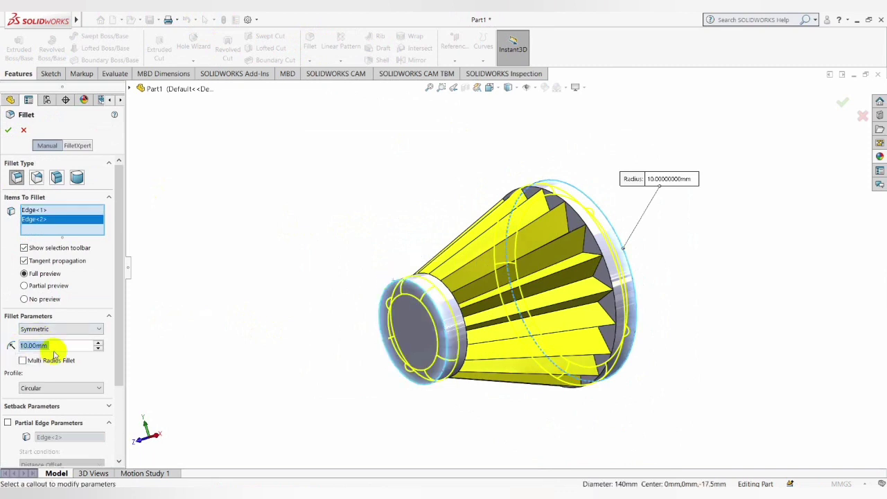
# Switch to full preview and apply the 10 mm fillet to both edges.
pyautogui.moveTo(431, 303); pyautogui.dragTo(149, 347, button='middle')
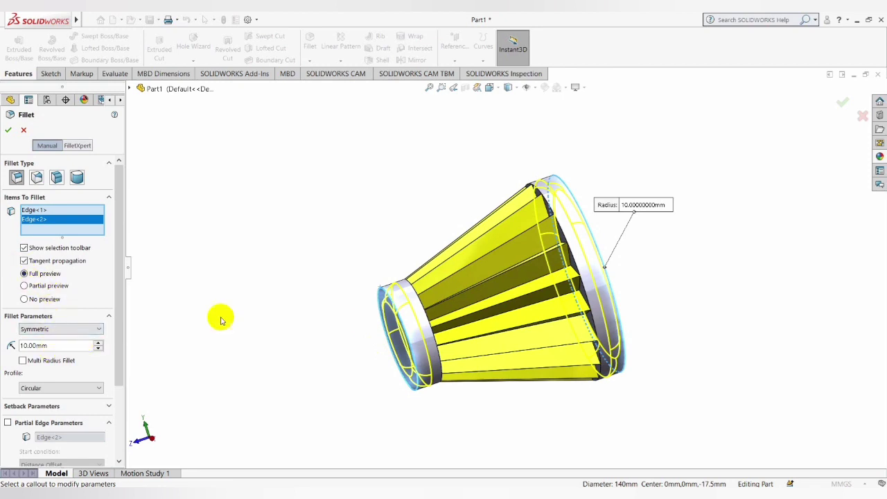
pyautogui.scroll(-2, 439, 316)
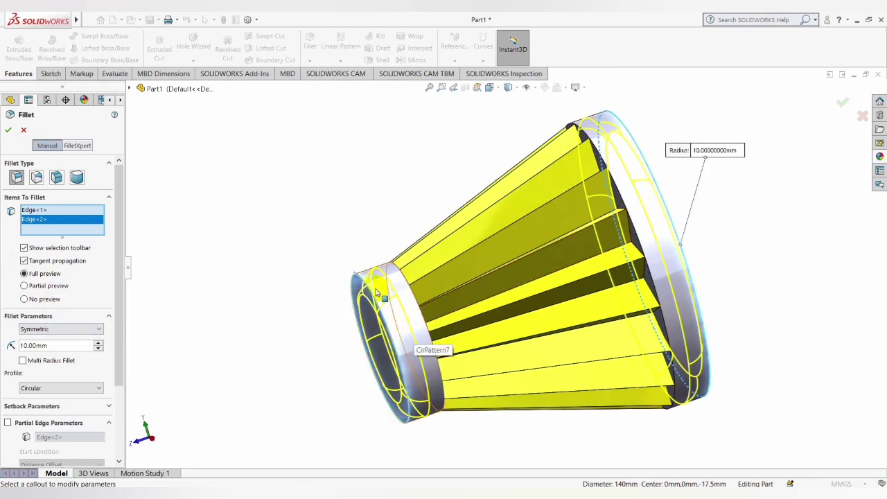
pyautogui.scroll(-2, 400, 307)
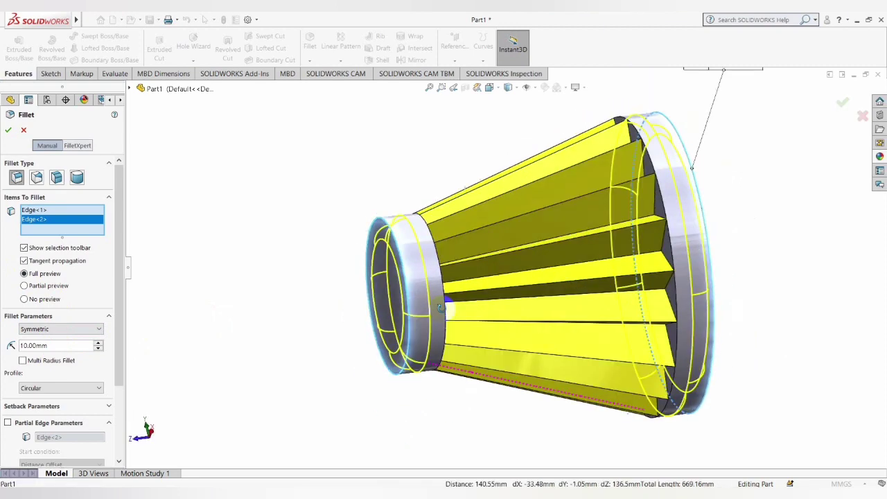
pyautogui.moveTo(464, 389); pyautogui.dragTo(435, 288, button='middle')
pyautogui.scroll(2, 435, 289)
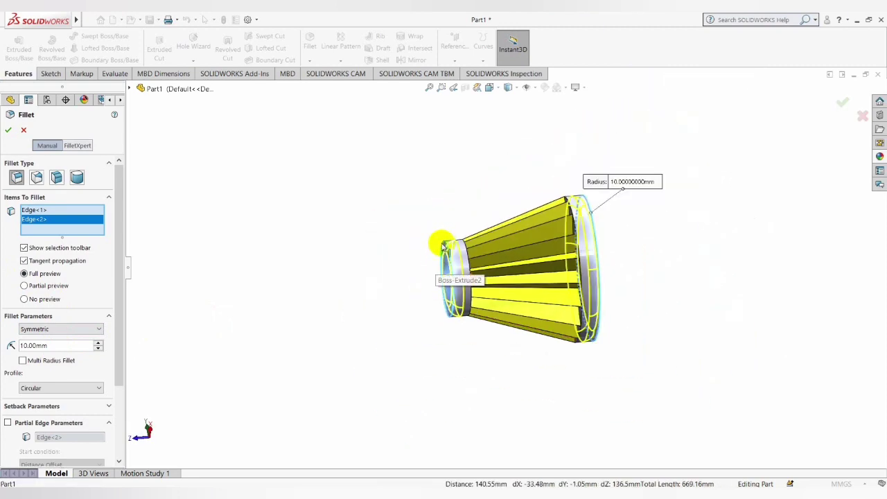
pyautogui.click(25, 286)
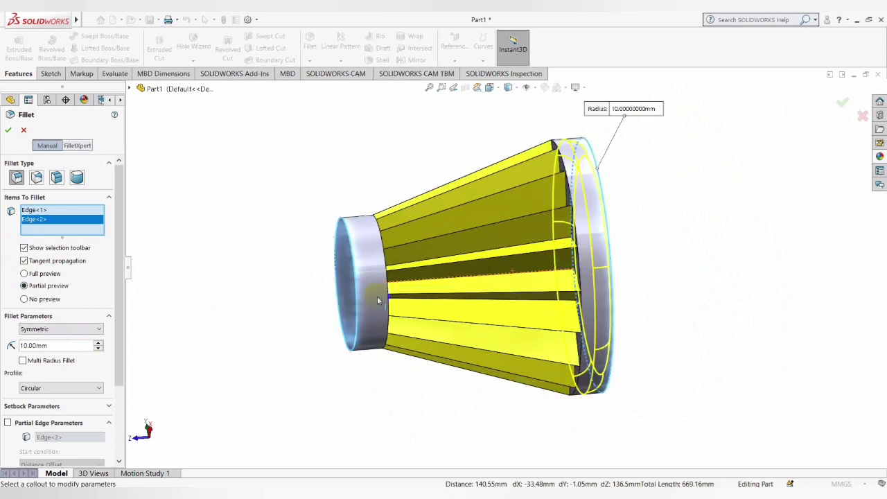
pyautogui.scroll(-2, 377, 296)
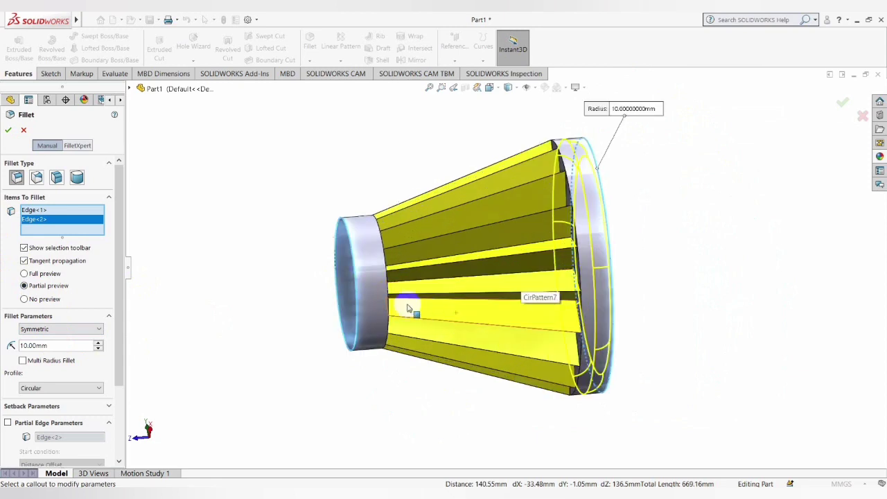
pyautogui.click(25, 274)
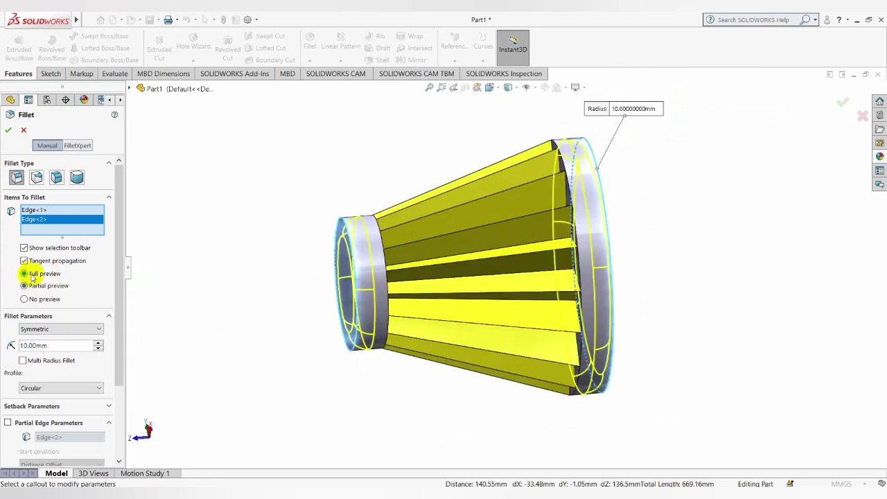
pyautogui.moveTo(263, 235)
pyautogui.mouseDown(button='middle')
pyautogui.moveTo(483, 278)
pyautogui.moveTo(451, 386)
pyautogui.moveTo(380, 283)
pyautogui.moveTo(300, 293)
pyautogui.mouseUp(button='middle')
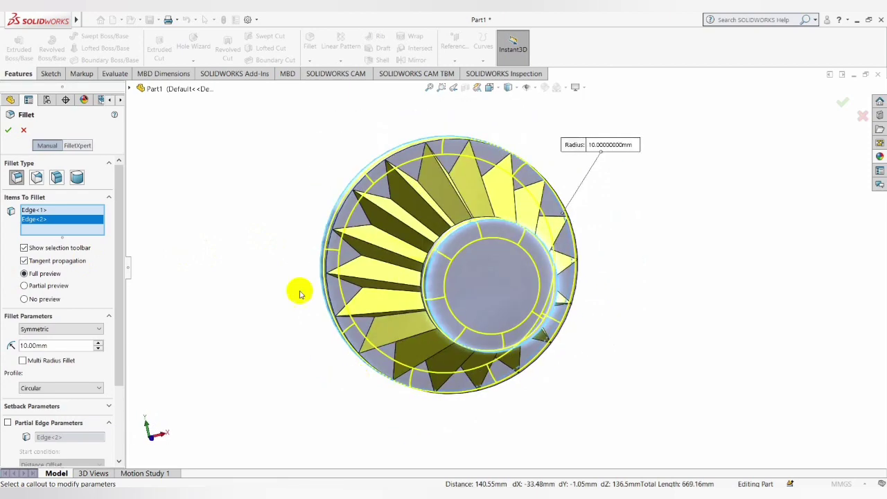
pyautogui.click(10, 129)
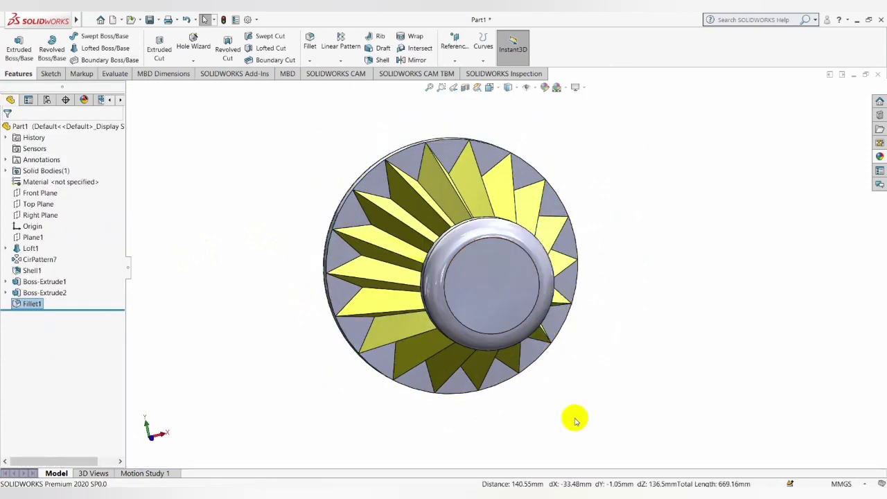
# View the large end face normal-to and start a new sketch on it.
pyautogui.moveTo(539, 297)
pyautogui.mouseDown(button='middle')
pyautogui.moveTo(422, 313)
pyautogui.moveTo(461, 308)
pyautogui.mouseUp(button='middle')
pyautogui.scroll(-2, 522, 251)
pyautogui.rightClick(524, 248)
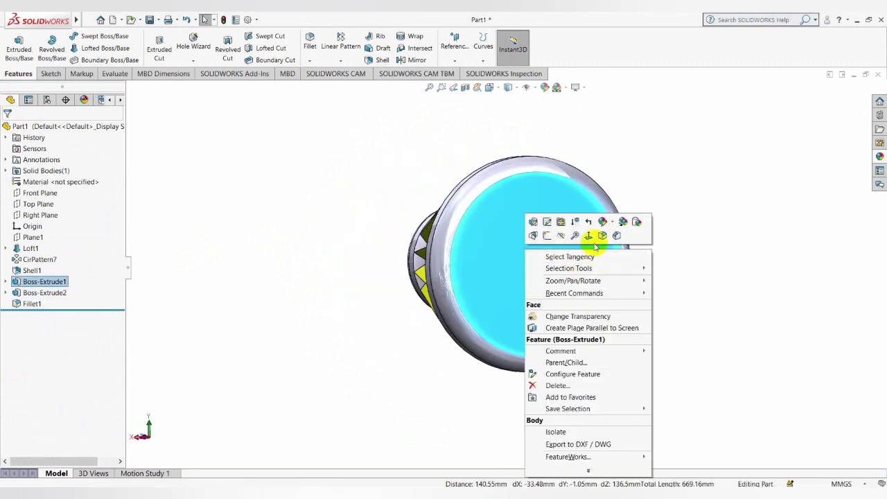
pyautogui.click(589, 235)
pyautogui.rightClick(468, 231)
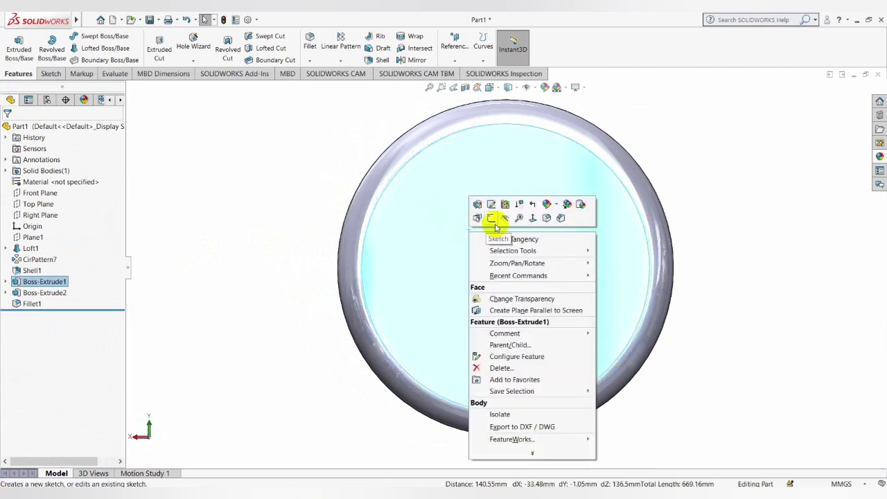
pyautogui.click(491, 220)
# Draw a circle centred on the origin on the end face.
pyautogui.click(104, 36)
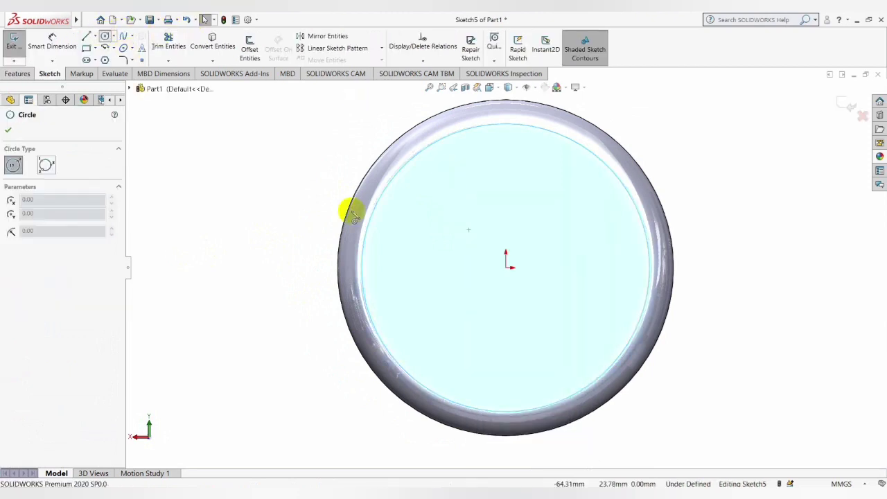
pyautogui.click(507, 268)
pyautogui.click(533, 200)
pyautogui.rightClick(533, 200)
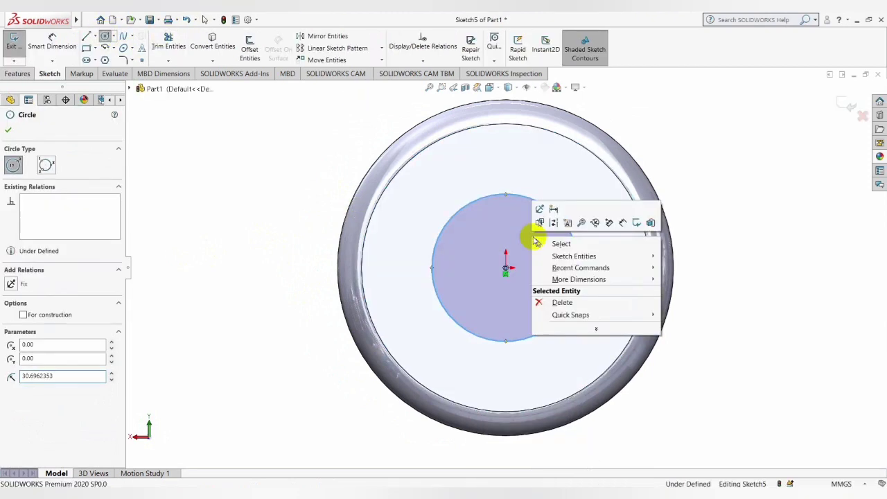
pyautogui.click(545, 246)
# Dimension the circle's diameter to 30 mm.
pyautogui.click(52, 40)
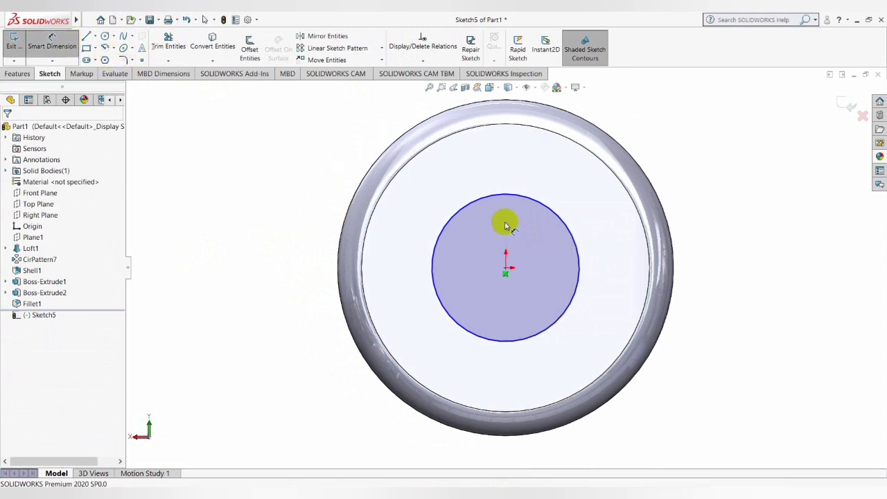
pyautogui.click(456, 214)
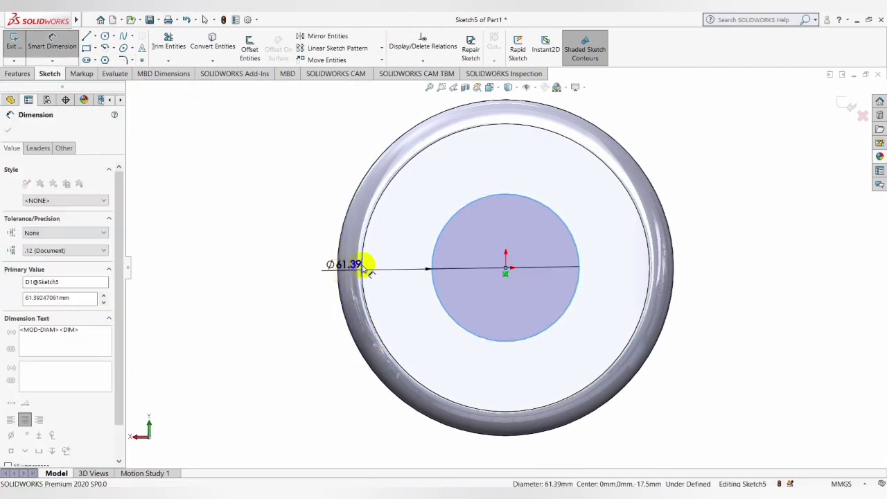
pyautogui.click(361, 267)
pyautogui.write('30')
pyautogui.press('Return')
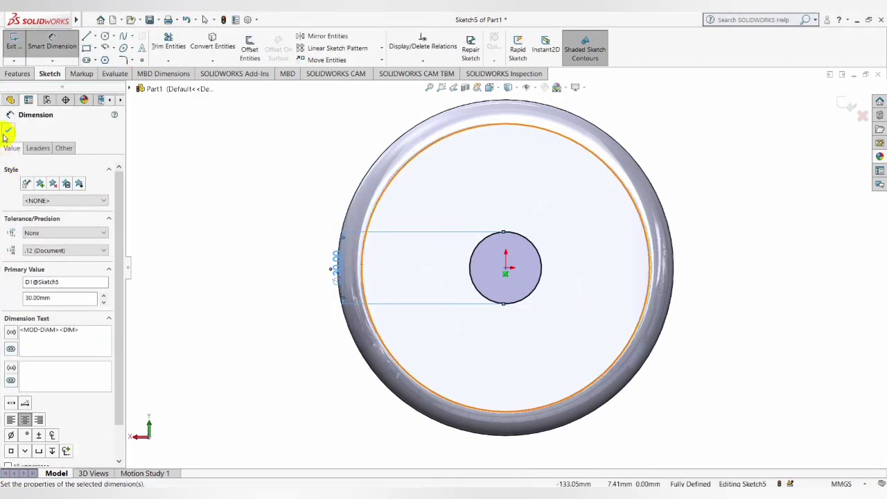
pyautogui.click(10, 115)
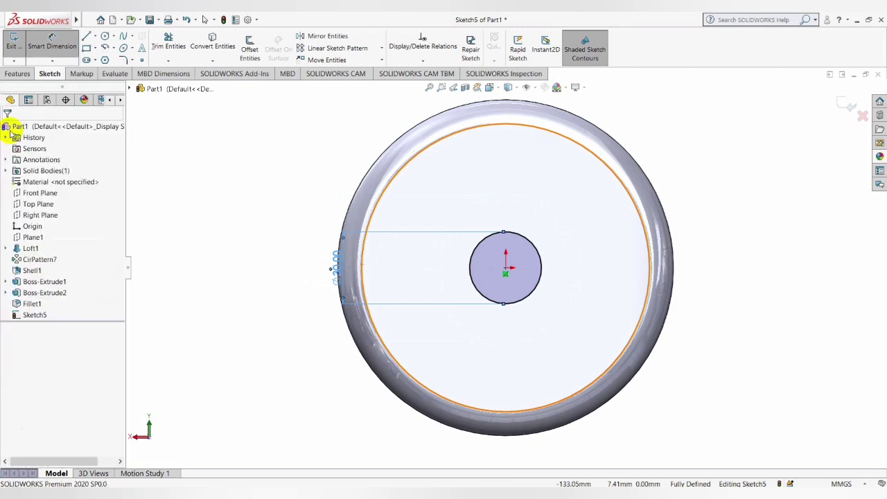
pyautogui.click(17, 73)
pyautogui.moveTo(387, 254); pyautogui.dragTo(476, 312, button='middle')
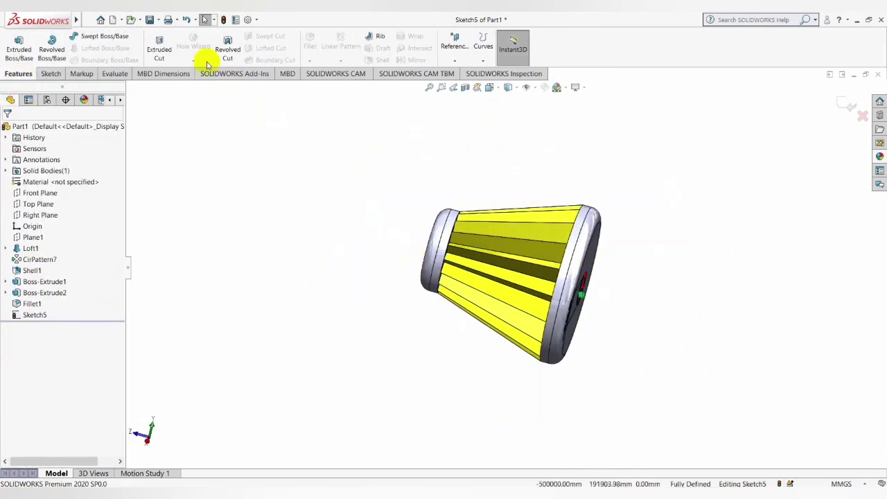
# Start an Extruded Cut on the circle, trying Through All before switching back to Blind.
pyautogui.click(158, 47)
pyautogui.moveTo(615, 251); pyautogui.dragTo(569, 263, button='middle')
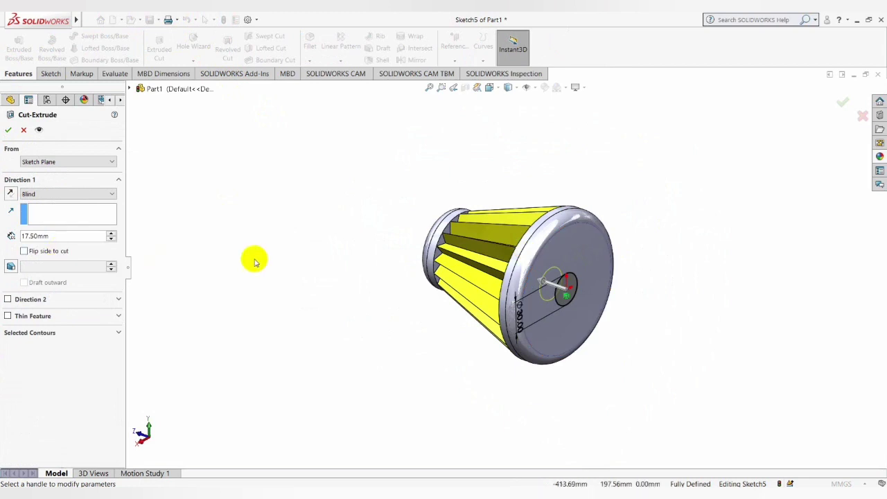
pyautogui.moveTo(253, 257); pyautogui.dragTo(266, 294, button='middle')
pyautogui.click(14, 215)
pyautogui.click(36, 194)
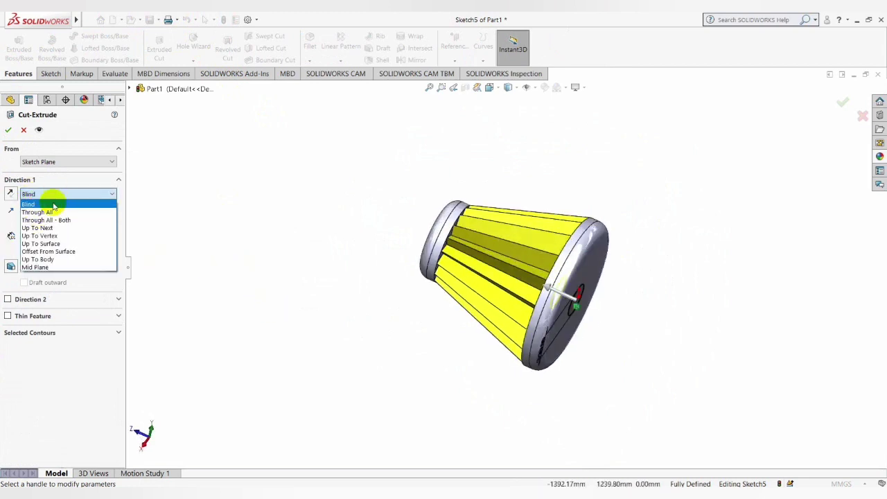
pyautogui.click(37, 212)
pyautogui.moveTo(589, 237)
pyautogui.mouseDown(button='middle')
pyautogui.moveTo(607, 239)
pyautogui.moveTo(578, 243)
pyautogui.mouseUp(button='middle')
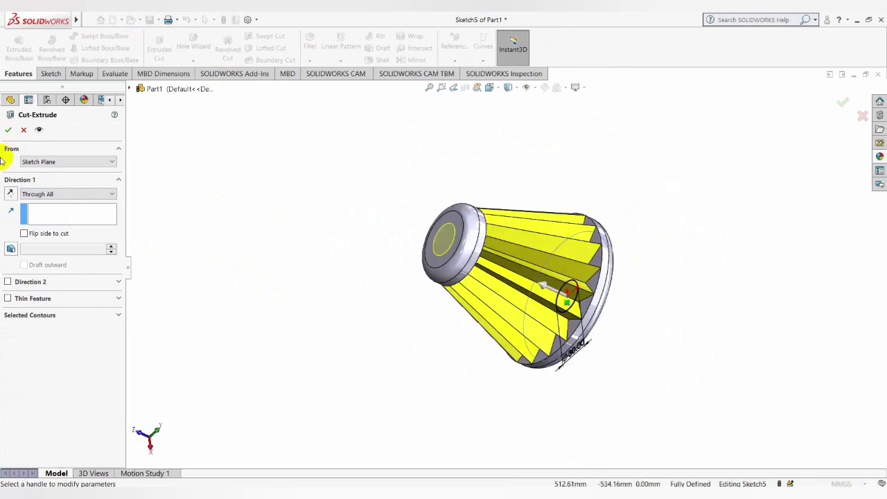
pyautogui.click(32, 194)
pyautogui.click(31, 203)
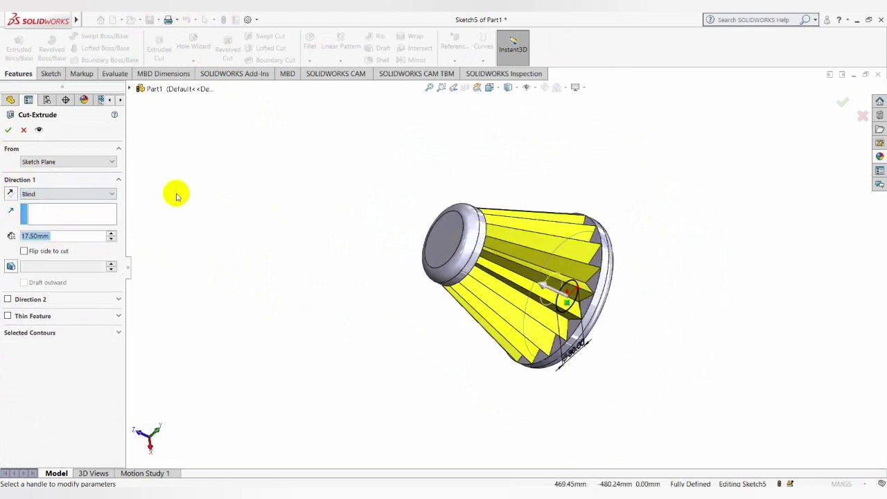
# Set the blind cut depth to 30 mm and confirm, boring a hole in the large end face.
pyautogui.moveTo(661, 331); pyautogui.dragTo(340, 294, button='middle')
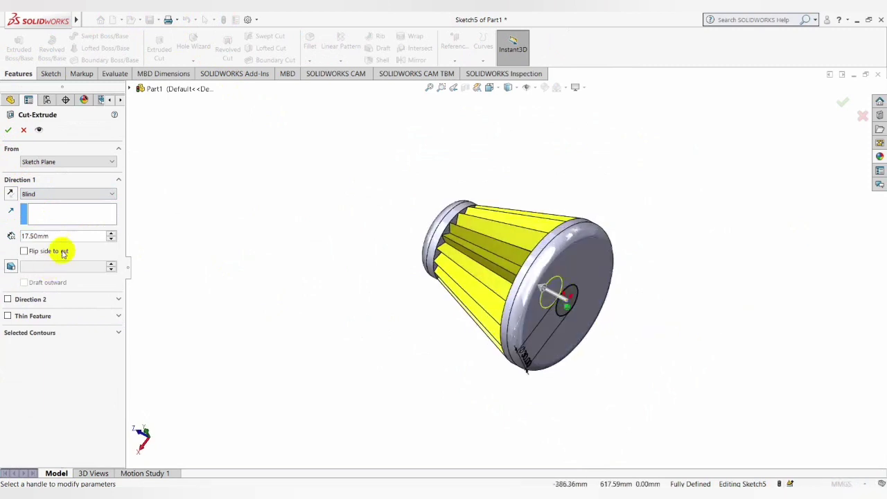
pyautogui.write('30')
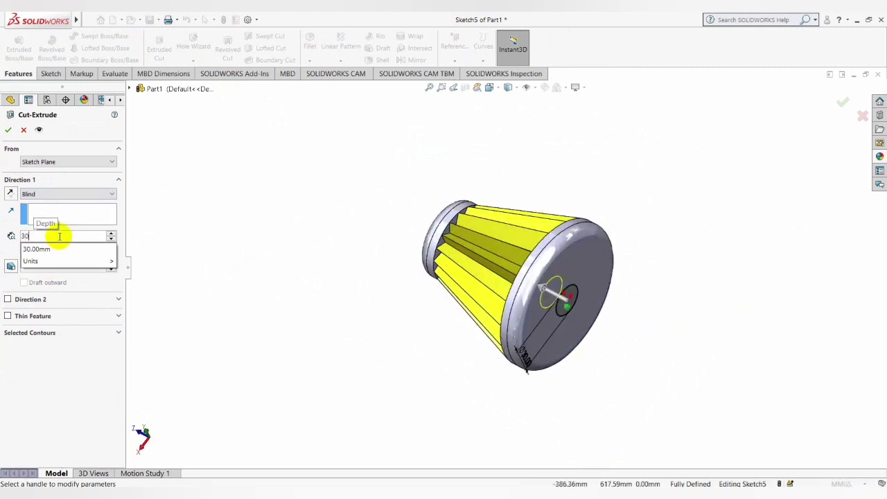
pyautogui.click(8, 129)
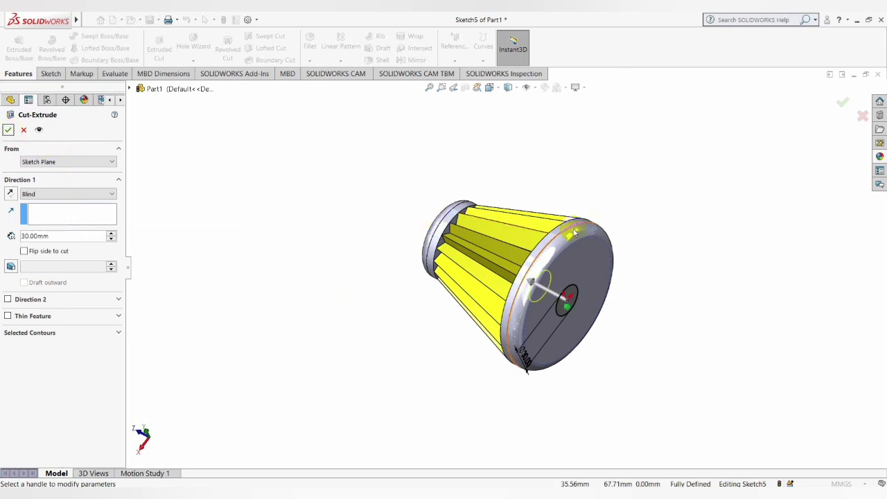
pyautogui.click(50, 179)
pyautogui.click(8, 130)
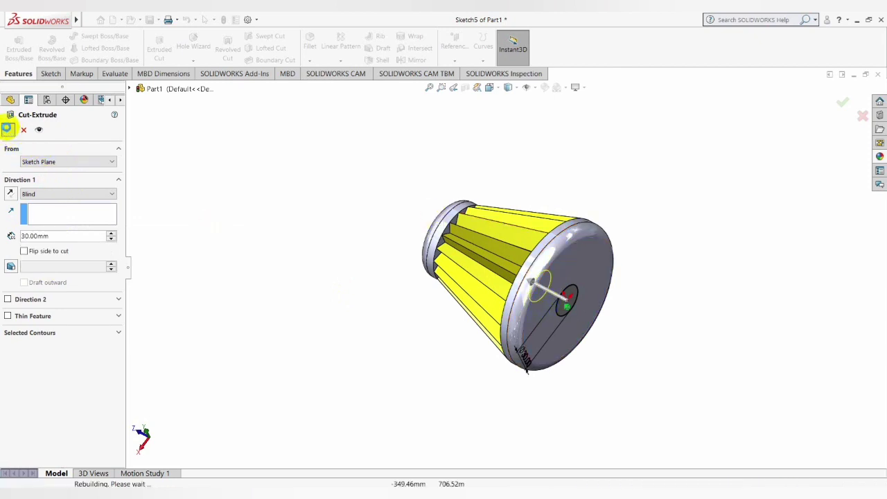
pyautogui.moveTo(347, 229)
pyautogui.mouseDown(button='middle')
pyautogui.moveTo(394, 202)
pyautogui.moveTo(532, 260)
pyautogui.moveTo(507, 149)
pyautogui.moveTo(501, 260)
pyautogui.mouseUp(button='middle')
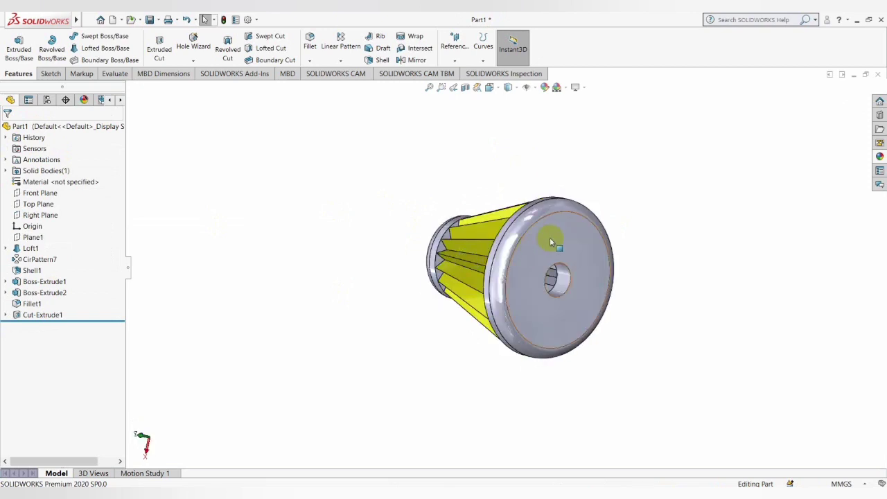
# Give the large end ring's fillet face a face-only white appearance.
pyautogui.click(511, 232)
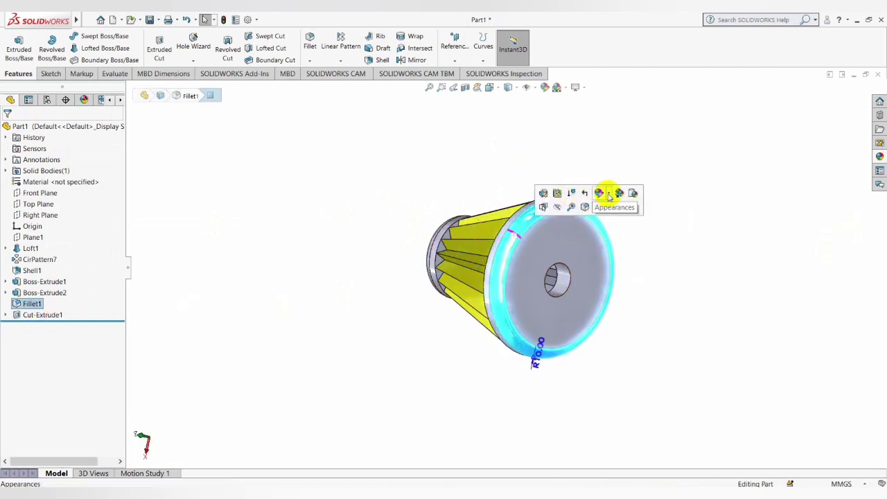
pyautogui.click(600, 194)
pyautogui.click(613, 215)
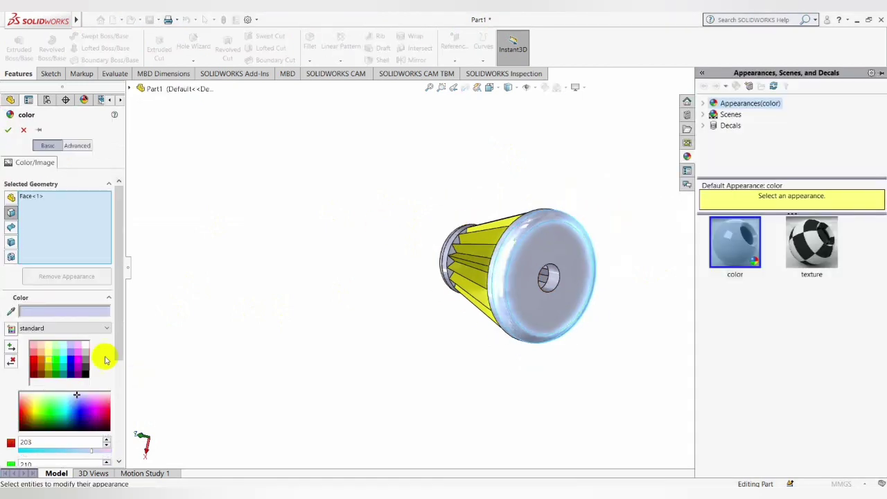
pyautogui.click(91, 347)
pyautogui.click(85, 344)
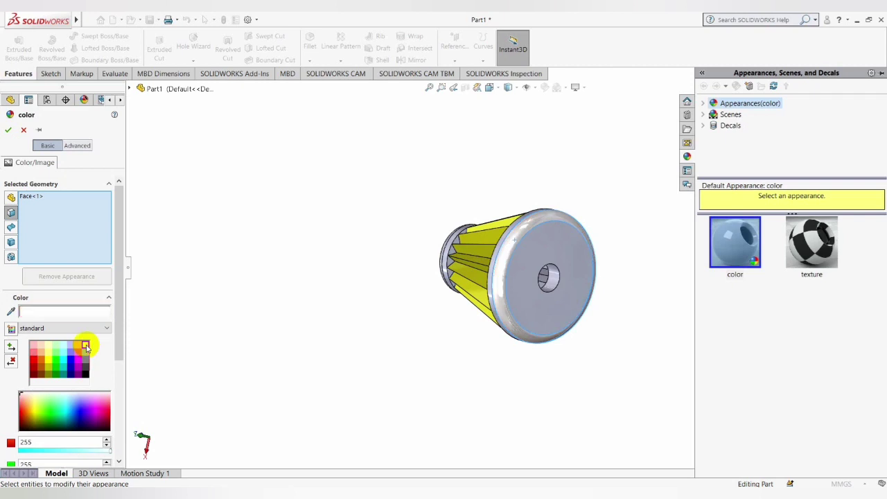
# Add the large end face, both rims and the narrow end faces, then apply white to all.
pyautogui.click(528, 257)
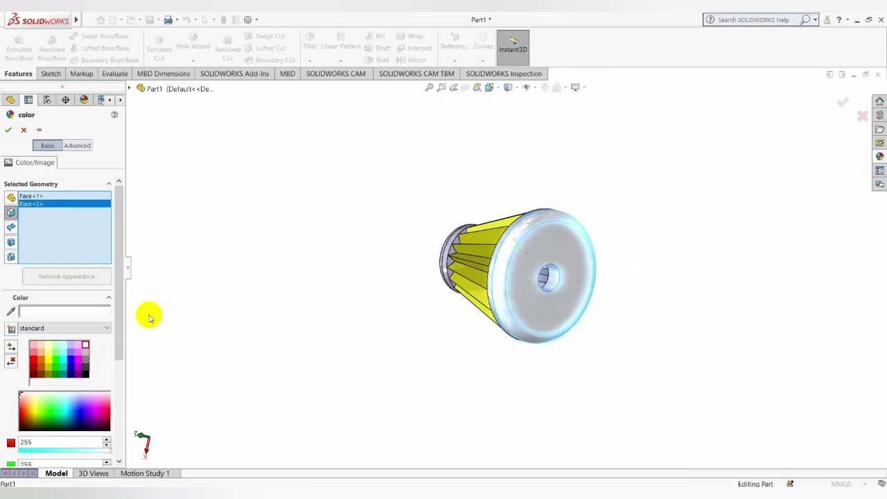
pyautogui.moveTo(517, 204); pyautogui.dragTo(554, 268, button='middle')
pyautogui.click(544, 258)
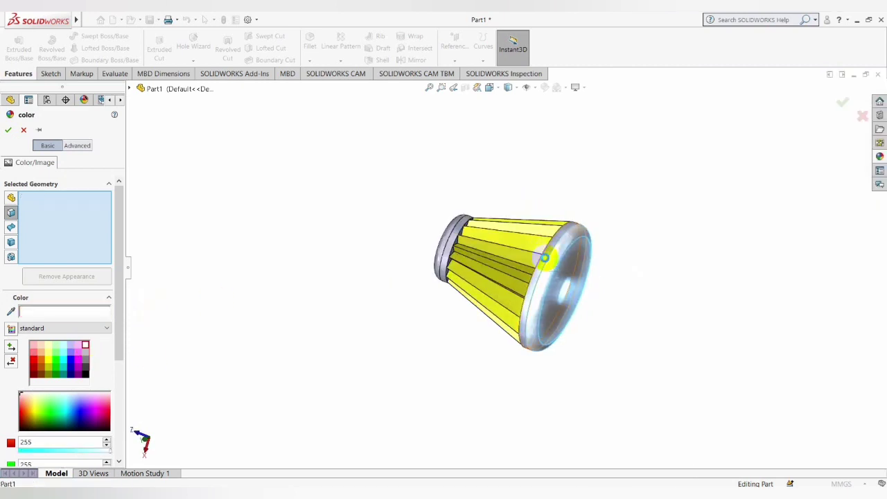
pyautogui.moveTo(420, 190); pyautogui.dragTo(394, 233, button='middle')
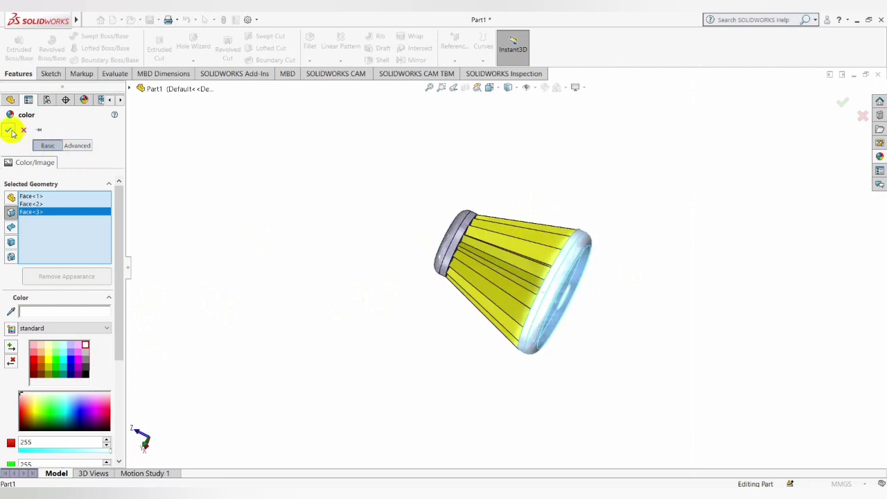
pyautogui.click(456, 239)
pyautogui.click(451, 237)
pyautogui.moveTo(451, 237); pyautogui.dragTo(516, 295, button='middle')
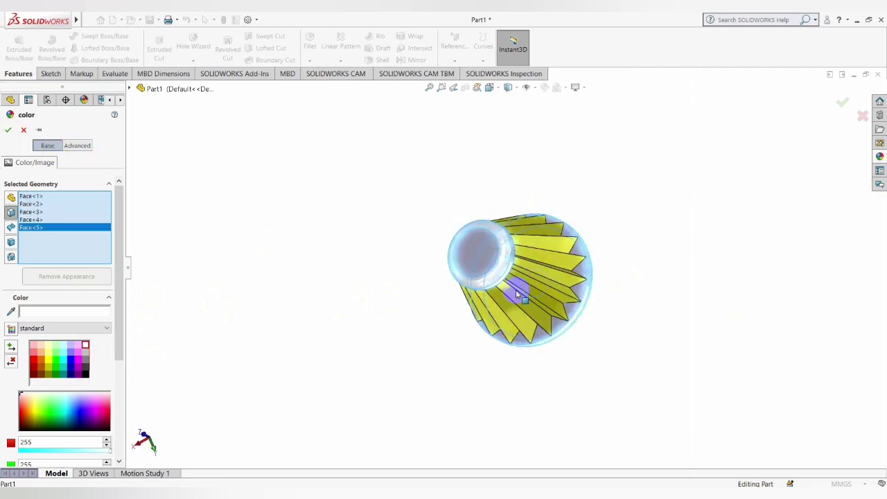
pyautogui.click(483, 262)
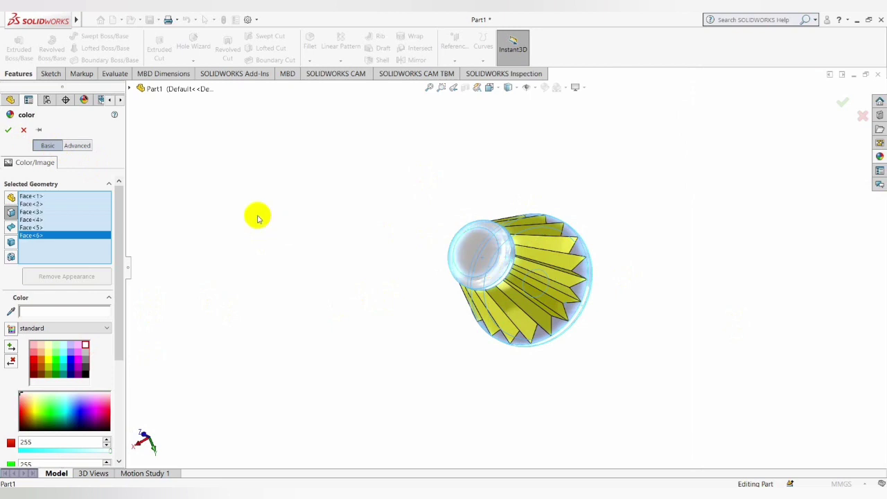
pyautogui.click(10, 131)
pyautogui.moveTo(471, 214)
pyautogui.mouseDown(button='middle')
pyautogui.moveTo(388, 174)
pyautogui.moveTo(502, 229)
pyautogui.moveTo(501, 165)
pyautogui.moveTo(565, 302)
pyautogui.moveTo(507, 298)
pyautogui.moveTo(475, 350)
pyautogui.mouseUp(button='middle')
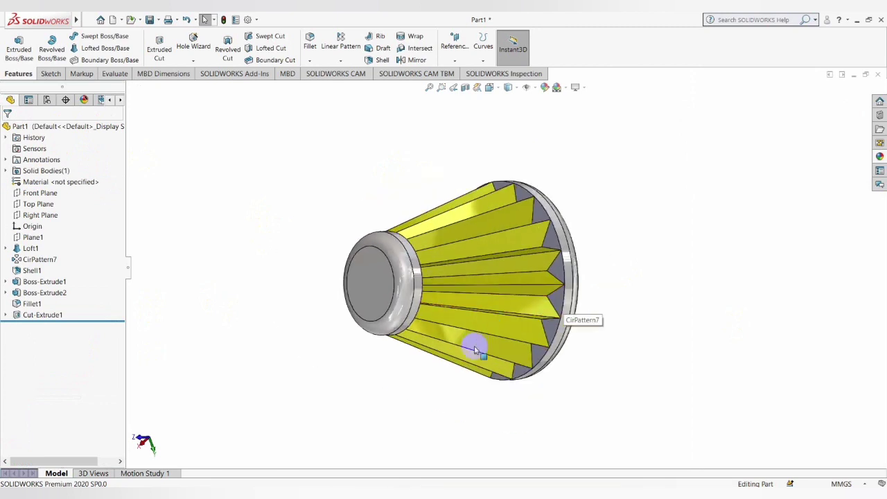